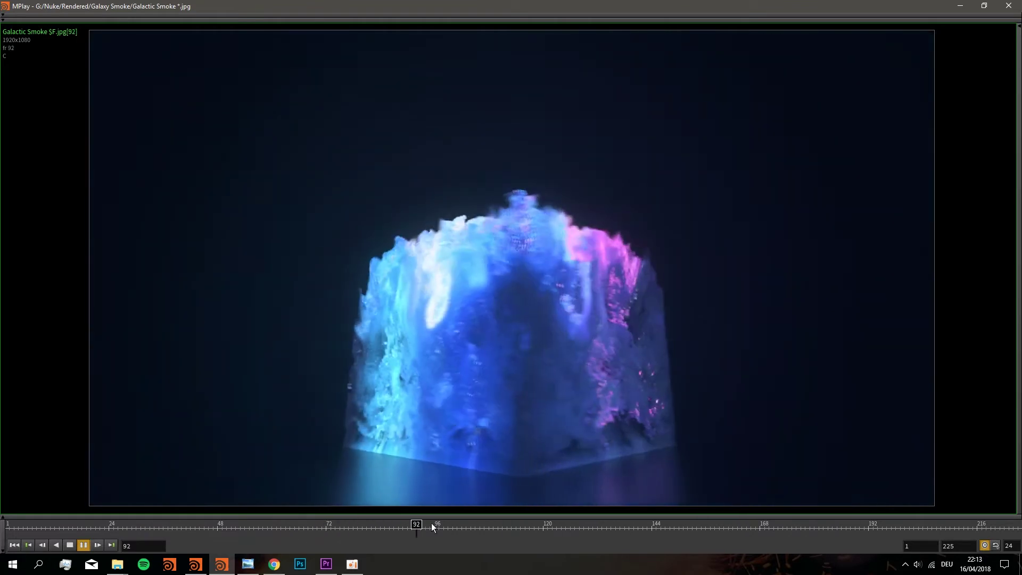
# Review the rendered smoke sequence and browse the galaxy reference images through galaxy4
pyautogui.press('space')
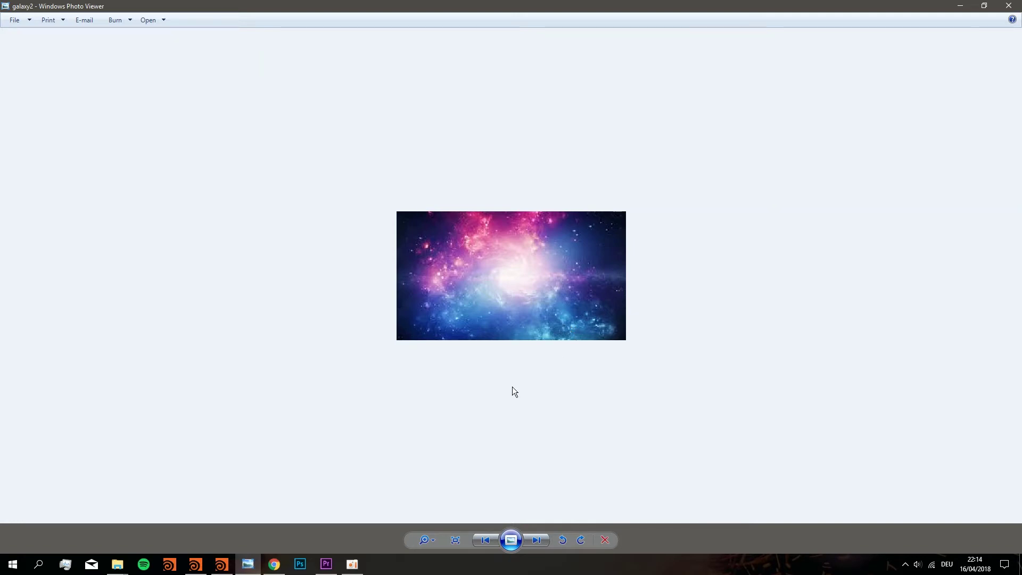
pyautogui.press('Right')
pyautogui.press('Right')
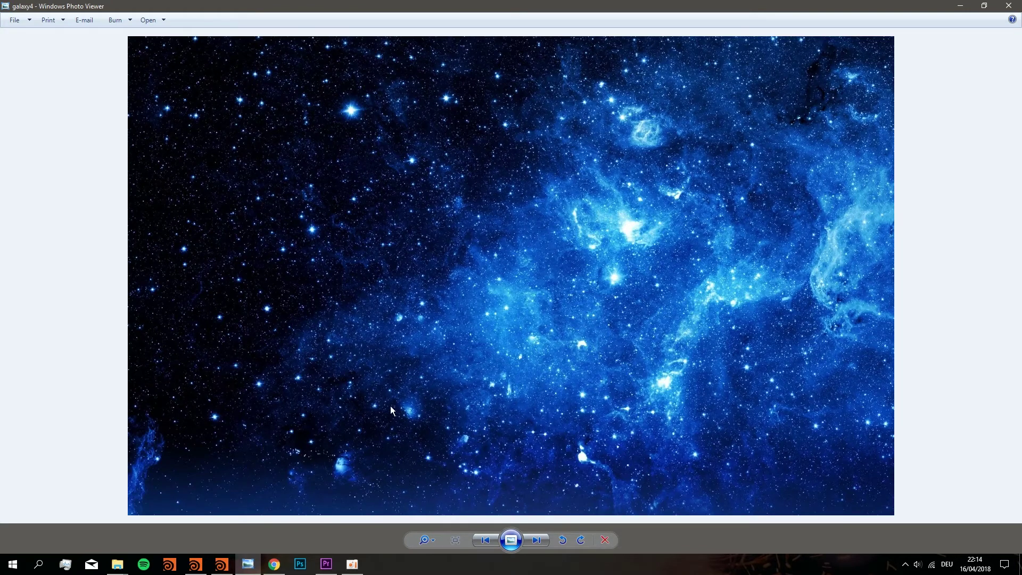
# Switch to Houdini and create a Grid object in the empty scene, renaming it COLOR_SOURCE
pyautogui.click(196, 564)
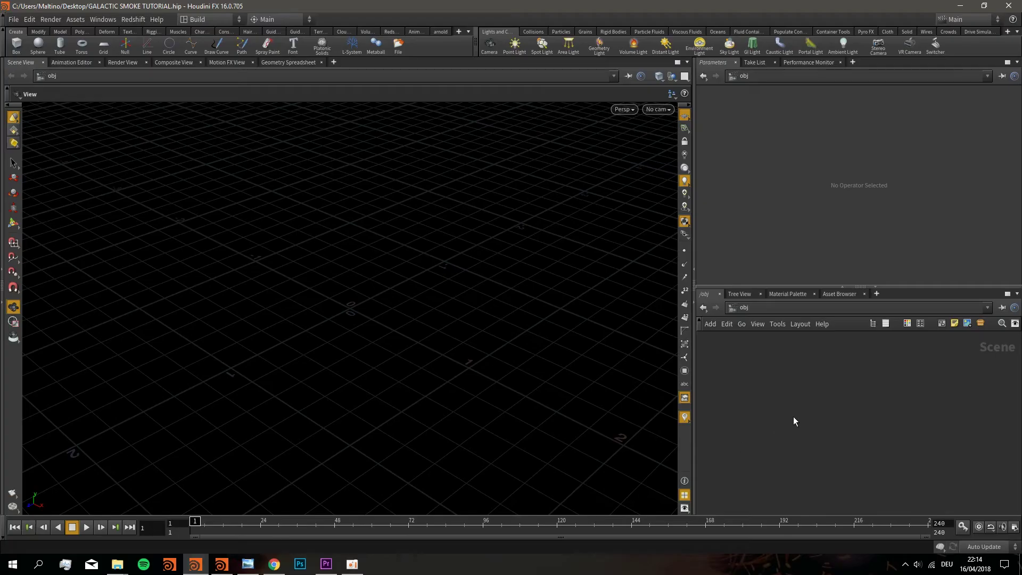
pyautogui.press('Tab')
pyautogui.press('Return')
pyautogui.click(793, 417)
pyautogui.doubleClick(824, 416)
pyautogui.write('co')
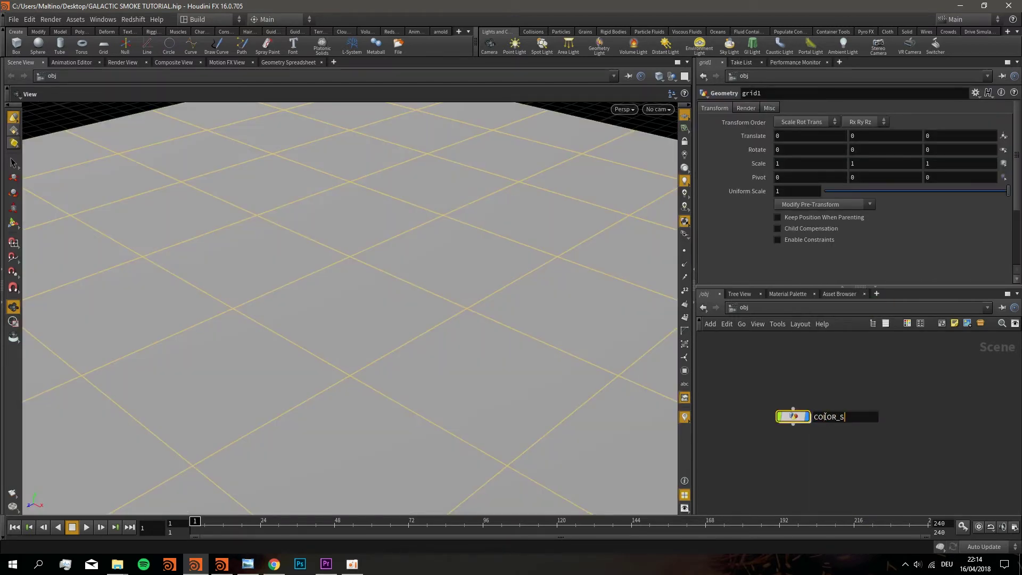
pyautogui.write('LOR_SOURCE')
pyautogui.press('Return')
# Inside COLOR_SOURCE, connect an Attribute from Map node below the grid, saving the scene file along the way
pyautogui.doubleClick(793, 416)
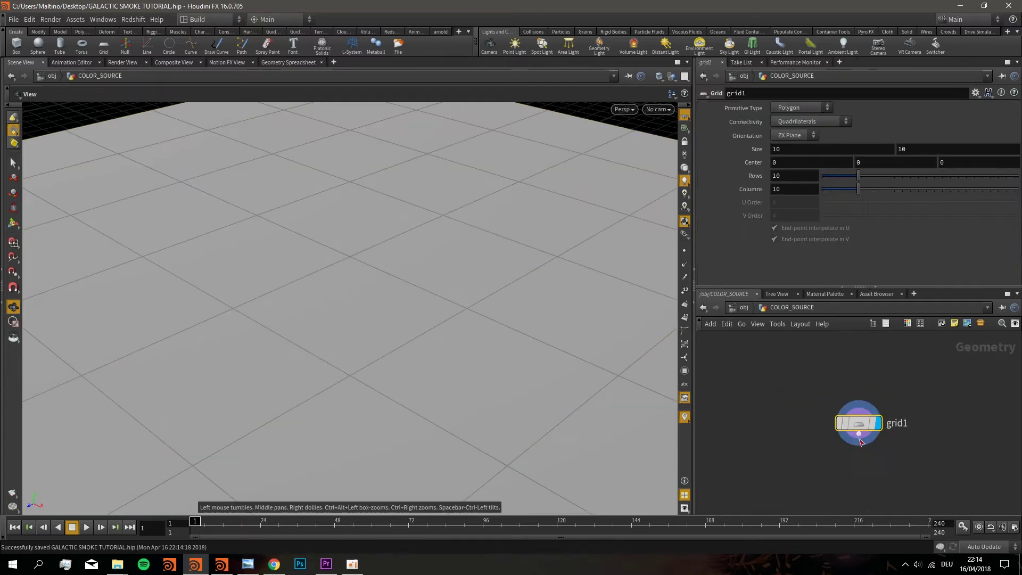
pyautogui.click(858, 430)
pyautogui.hotkey('ctrl', 's')
pyautogui.press('Tab')
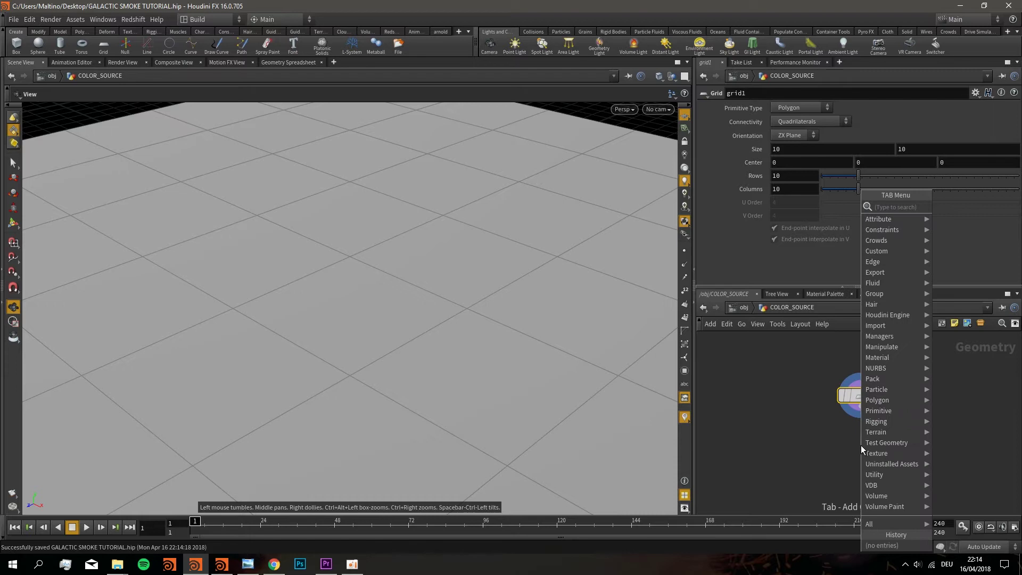
pyautogui.write('attributefromma')
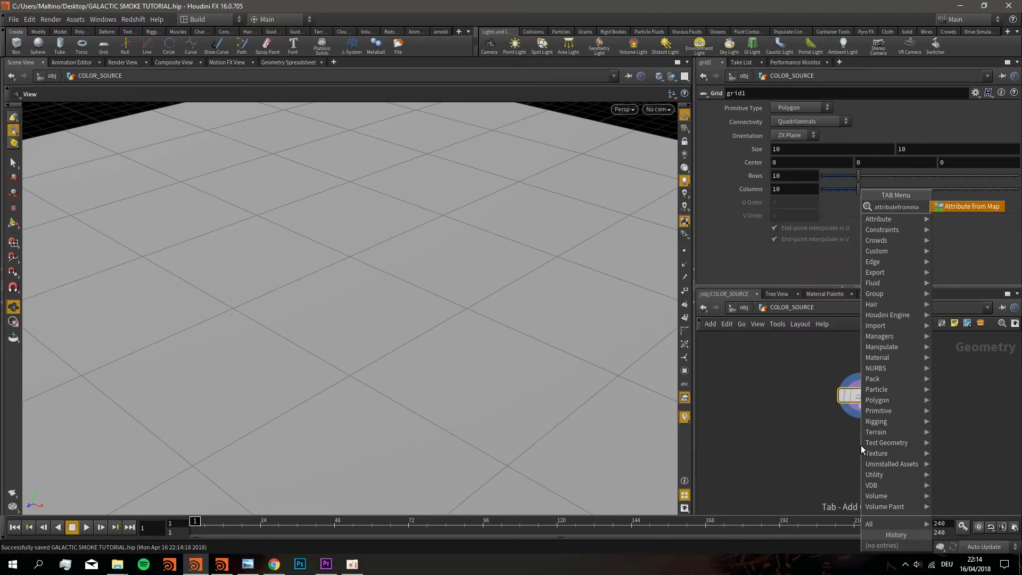
pyautogui.press('Return')
pyautogui.click(860, 444)
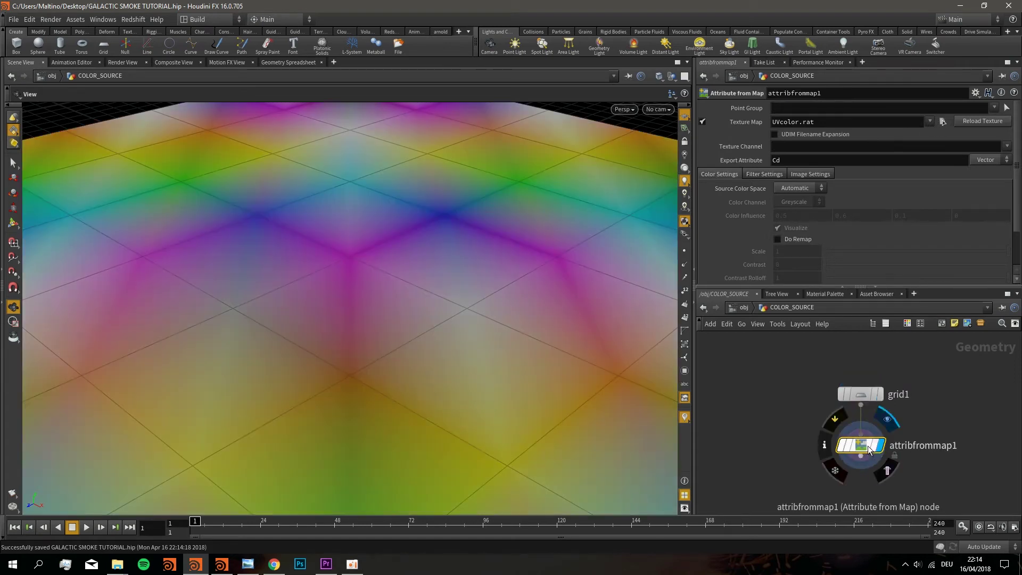
# Set both the rows and the columns of the grid to 256
pyautogui.scroll(-8, 545, 311)
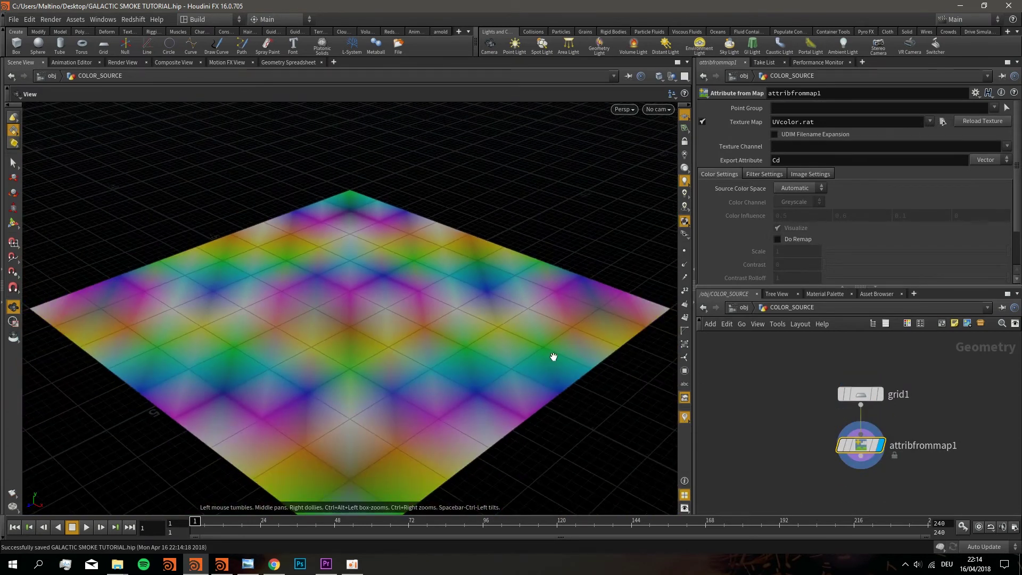
pyautogui.moveTo(550, 358); pyautogui.dragTo(476, 370)
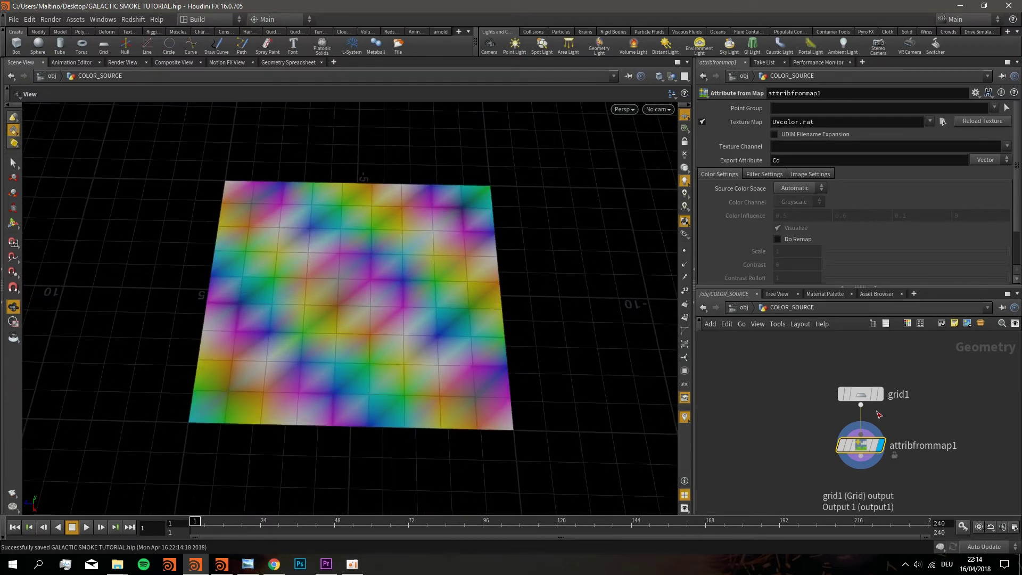
pyautogui.click(860, 394)
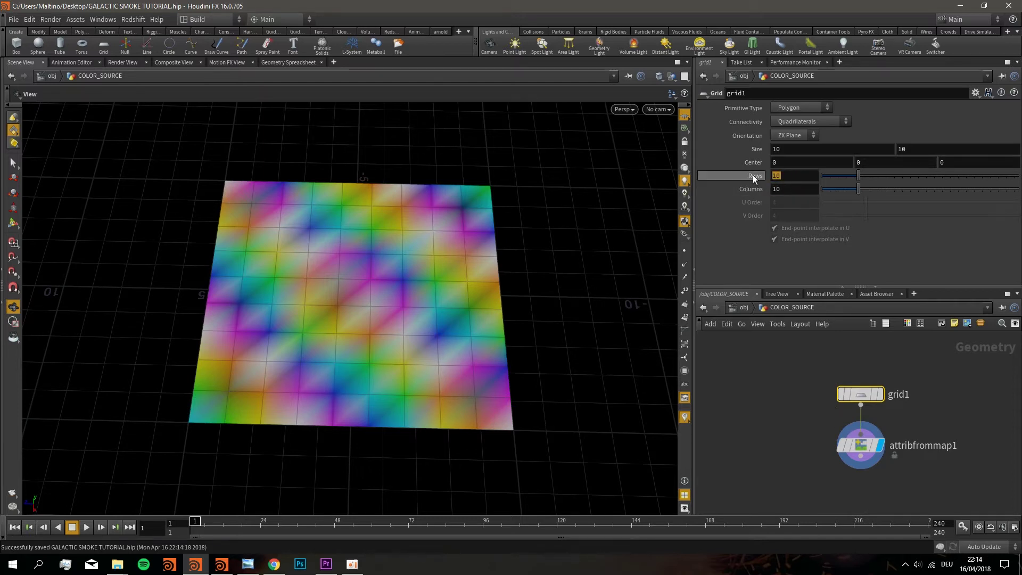
pyautogui.write('256')
pyautogui.press('Return')
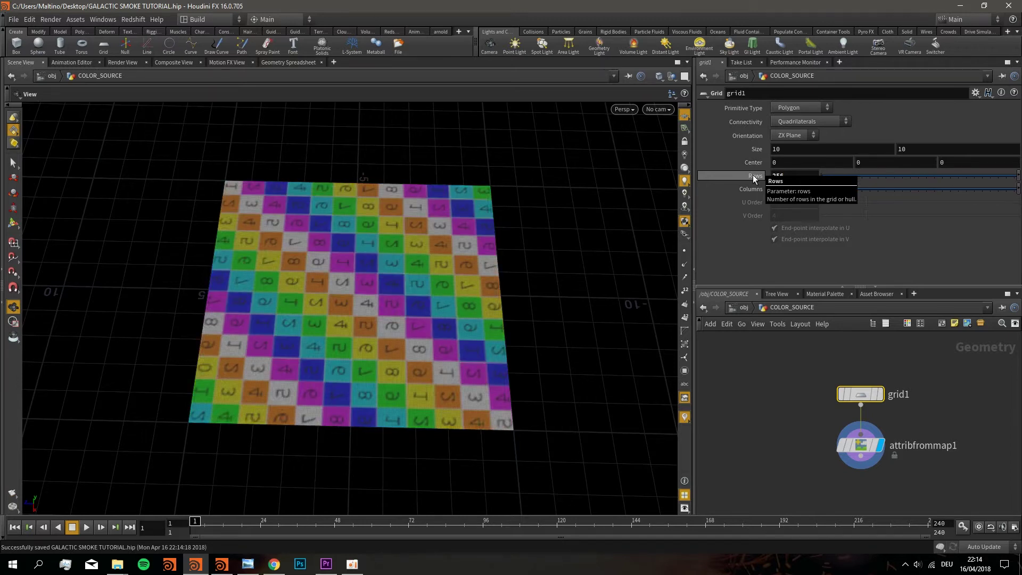
# Turn on Invert U in the image settings of the Attribute from Map node
pyautogui.moveTo(864, 453)
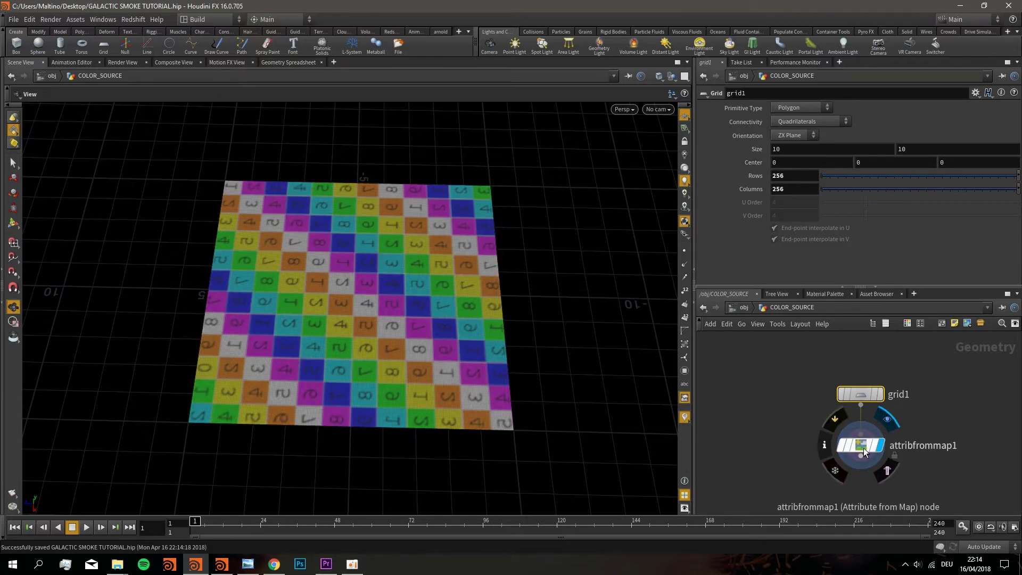
pyautogui.click(863, 447)
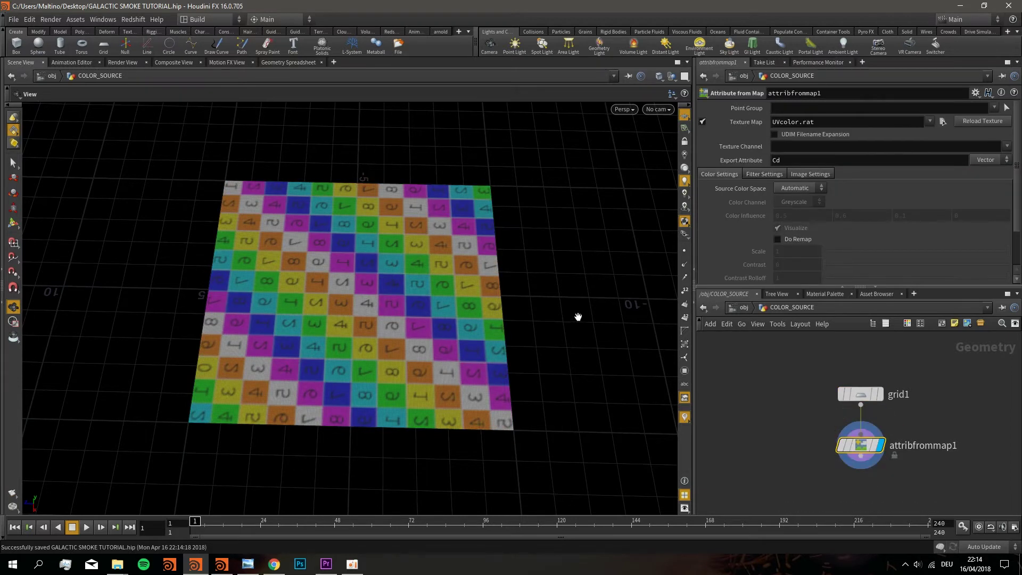
pyautogui.moveTo(604, 312); pyautogui.dragTo(506, 326)
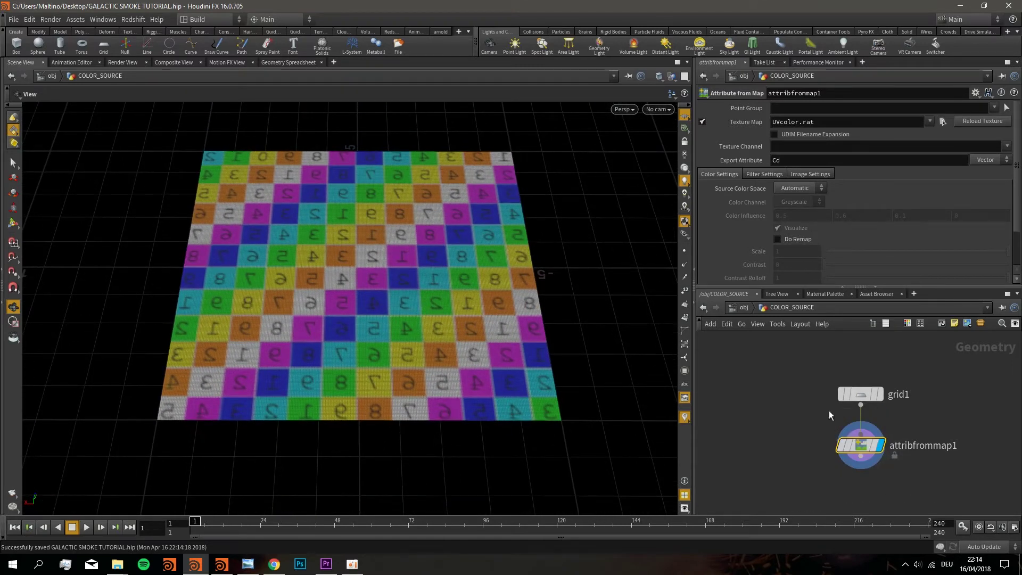
pyautogui.click(811, 175)
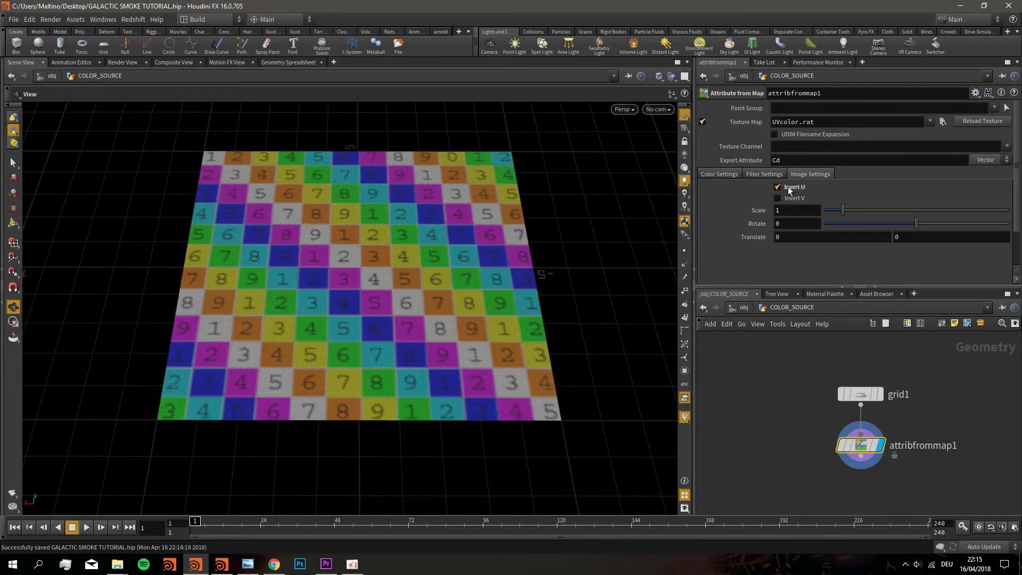
# Load galaxy4.jpg from the Desktop as the texture map, with sequences listed as separate files, and save the scene
pyautogui.scroll(3, 434, 281)
pyautogui.moveTo(484, 276); pyautogui.dragTo(482, 273)
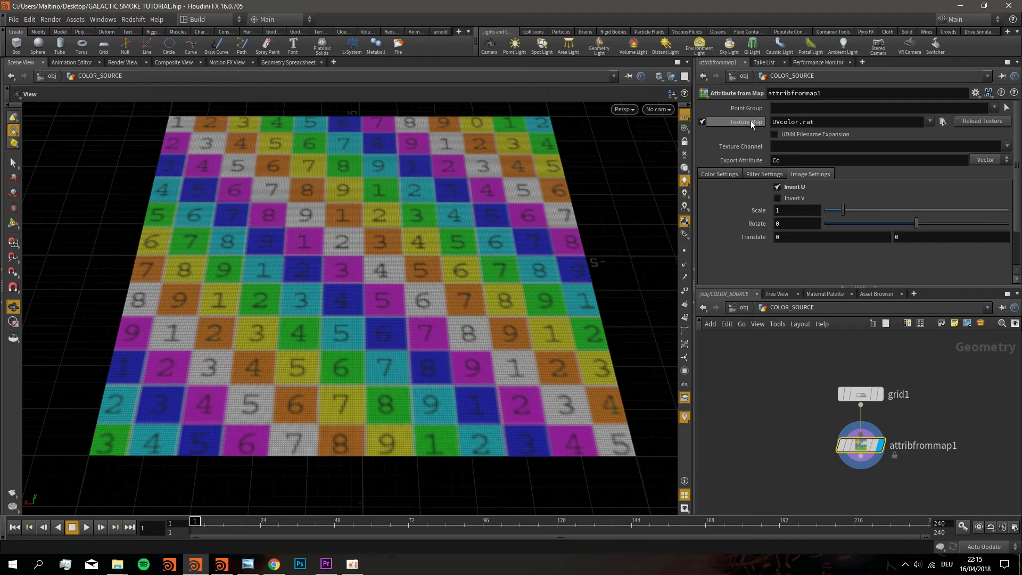
pyautogui.click(943, 122)
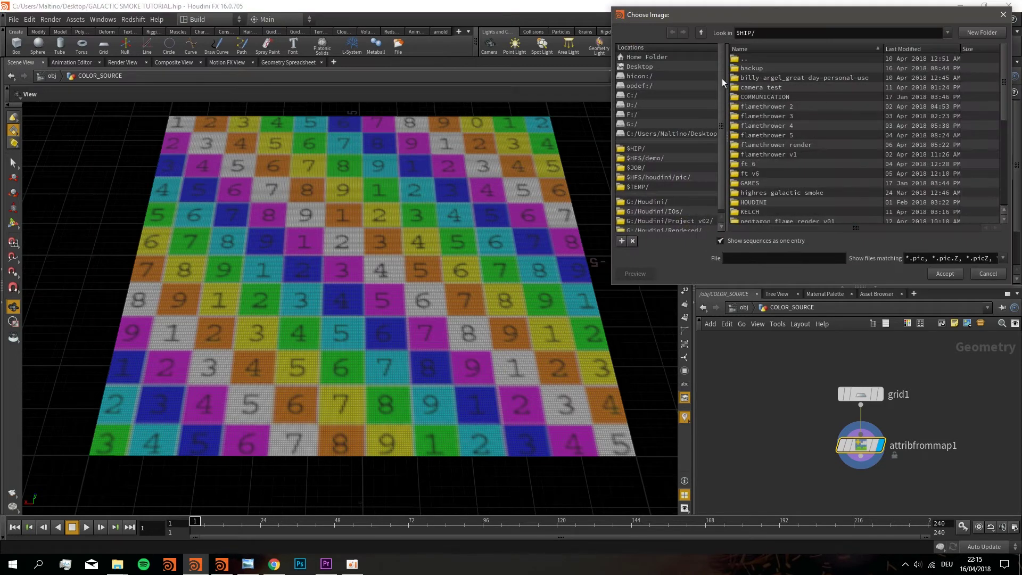
pyautogui.click(653, 67)
pyautogui.scroll(-2, 807, 193)
pyautogui.scroll(-5, 807, 193)
pyautogui.click(747, 240)
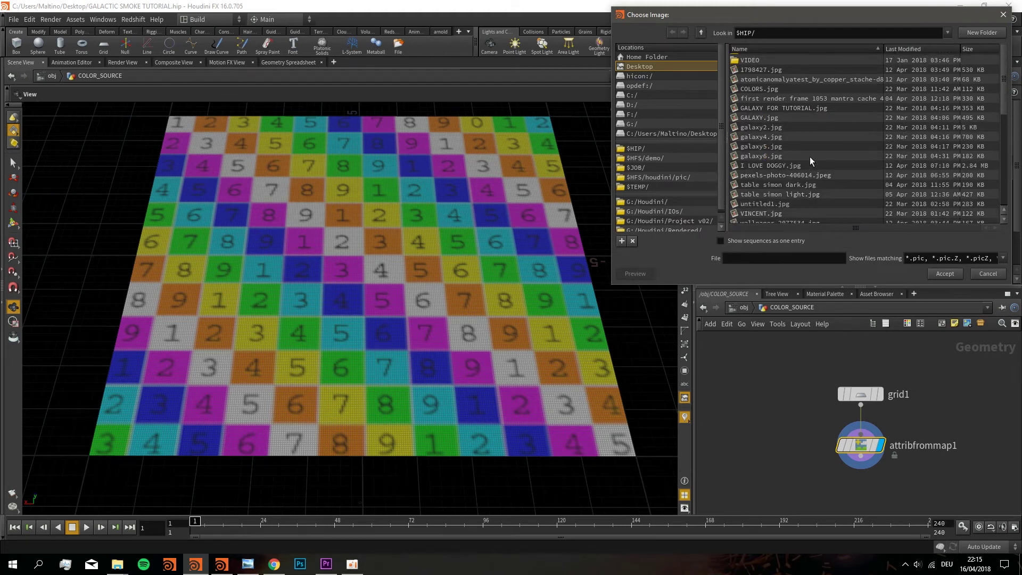
pyautogui.doubleClick(780, 136)
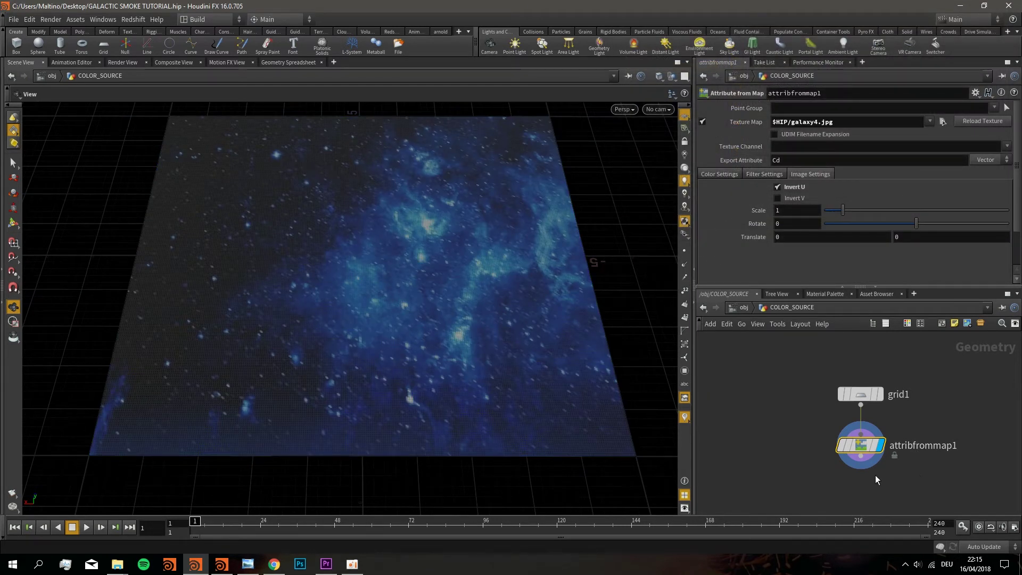
pyautogui.scroll(3, 875, 474)
pyautogui.keyDown('alt'); pyautogui.moveTo(615, 316); pyautogui.dragTo(735, 425); pyautogui.keyUp('alt')
pyautogui.hotkey('ctrl', 's')
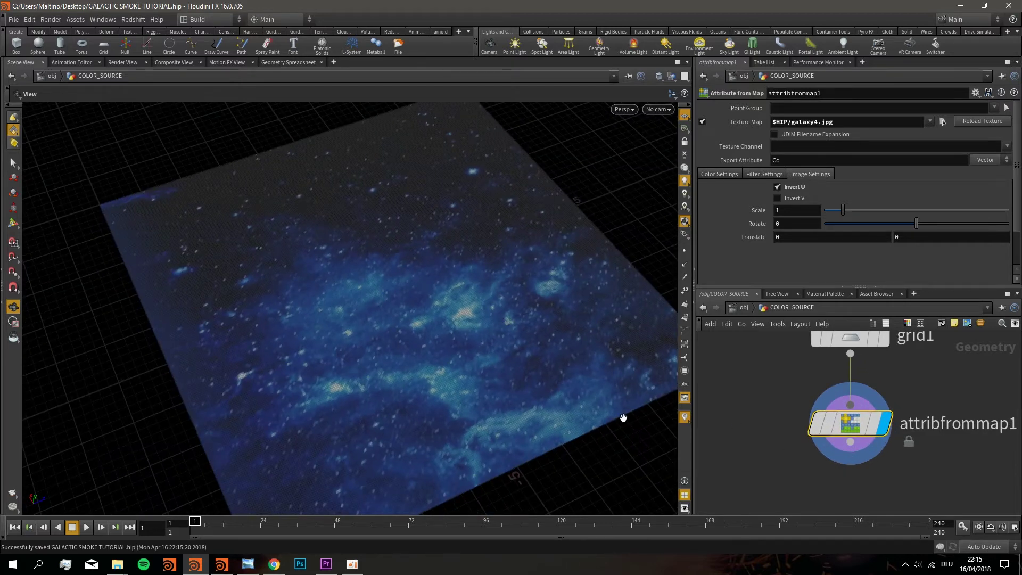
# Connect a POP Network after the Attribute from Map node, display it, play its particles and return to frame 1
pyautogui.keyDown('alt'); pyautogui.moveTo(575, 390); pyautogui.dragTo(547, 383); pyautogui.keyUp('alt')
pyautogui.click(850, 442)
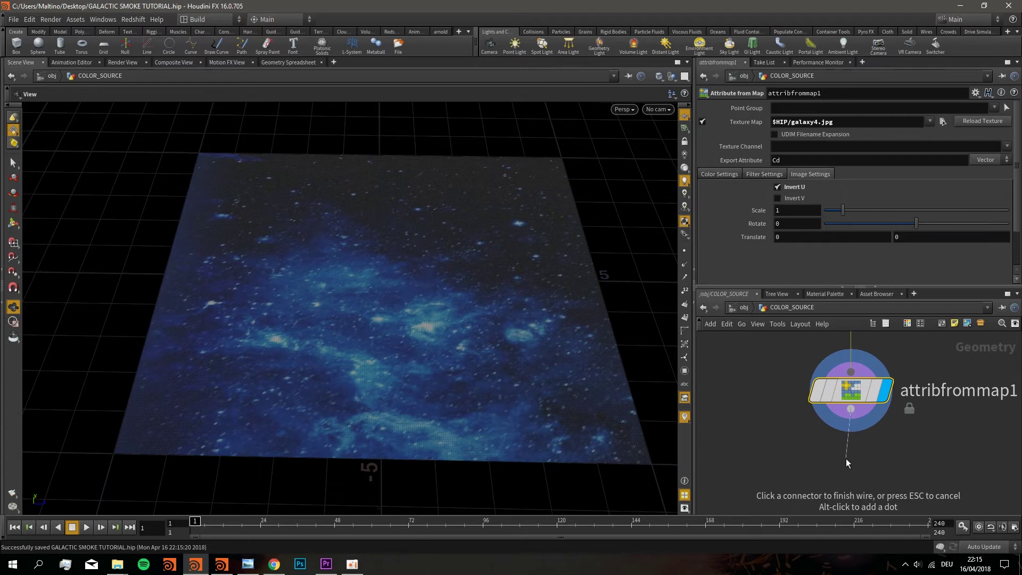
pyautogui.press('Tab')
pyautogui.write('dop')
pyautogui.press('Return')
pyautogui.click(847, 462)
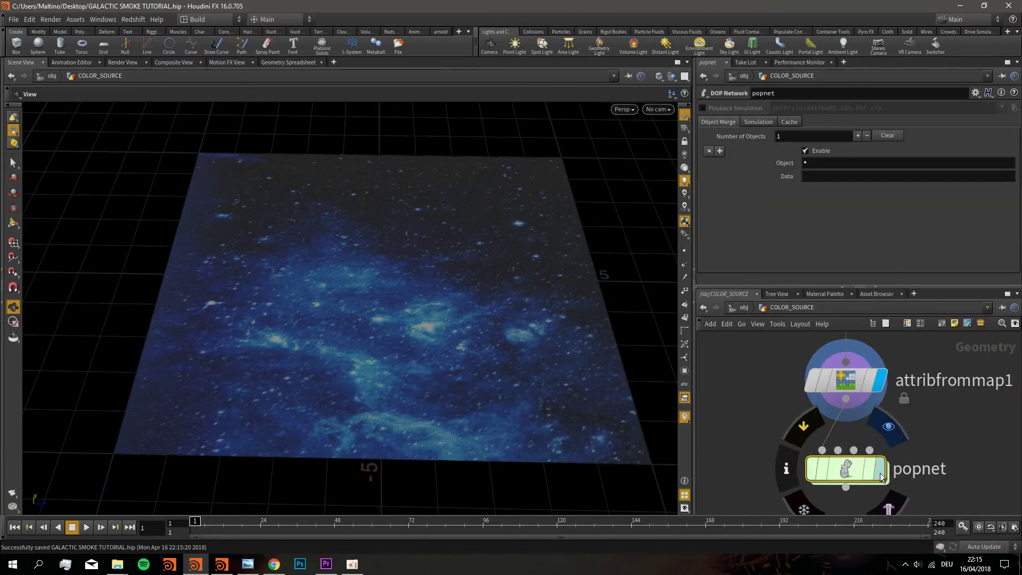
pyautogui.press('Up')
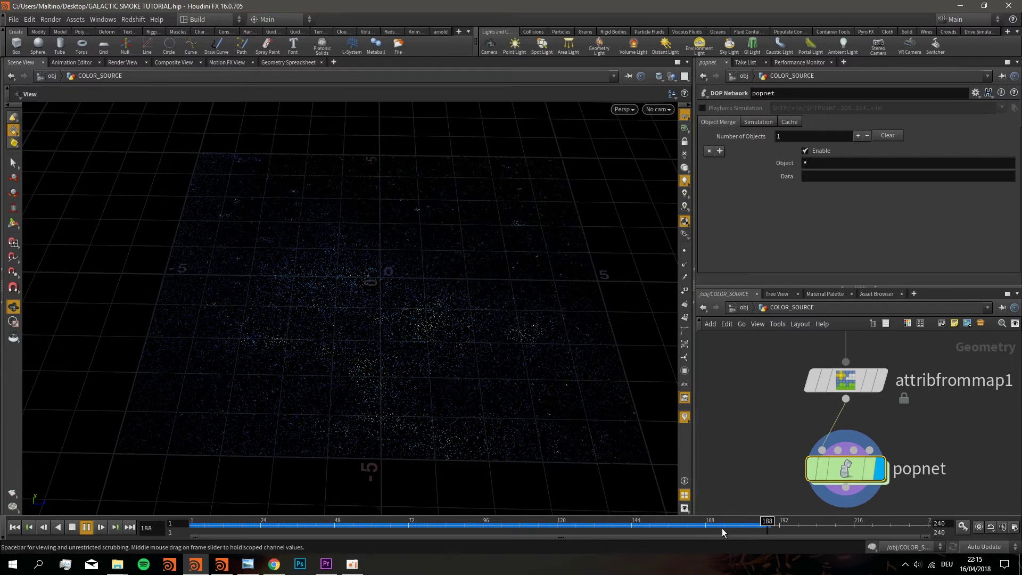
pyautogui.moveTo(650, 524); pyautogui.dragTo(195, 524)
# Inside the POP network, turn off the guide of source_first_input and show its birth settings
pyautogui.doubleClick(845, 469)
pyautogui.click(896, 369)
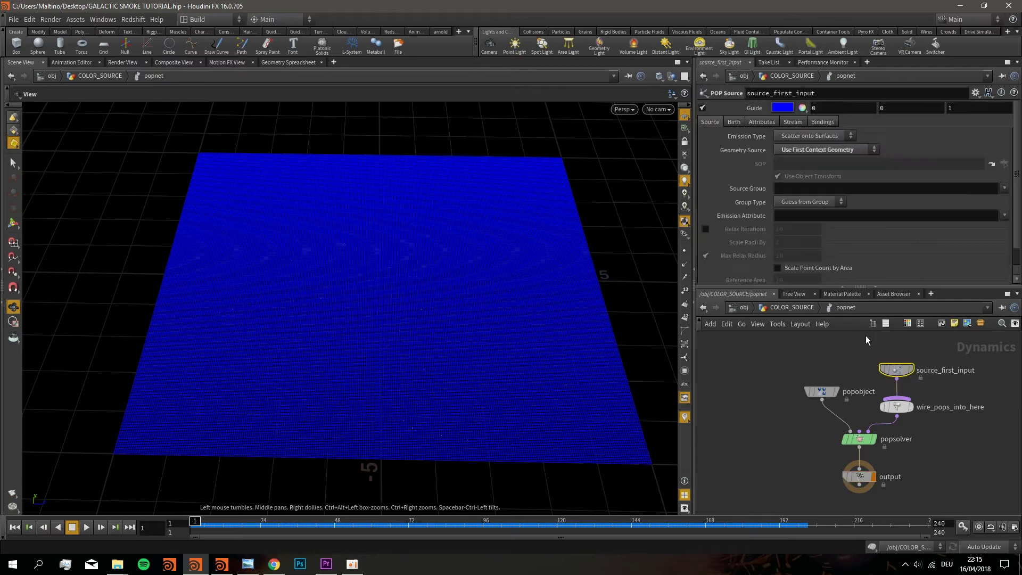
pyautogui.click(703, 108)
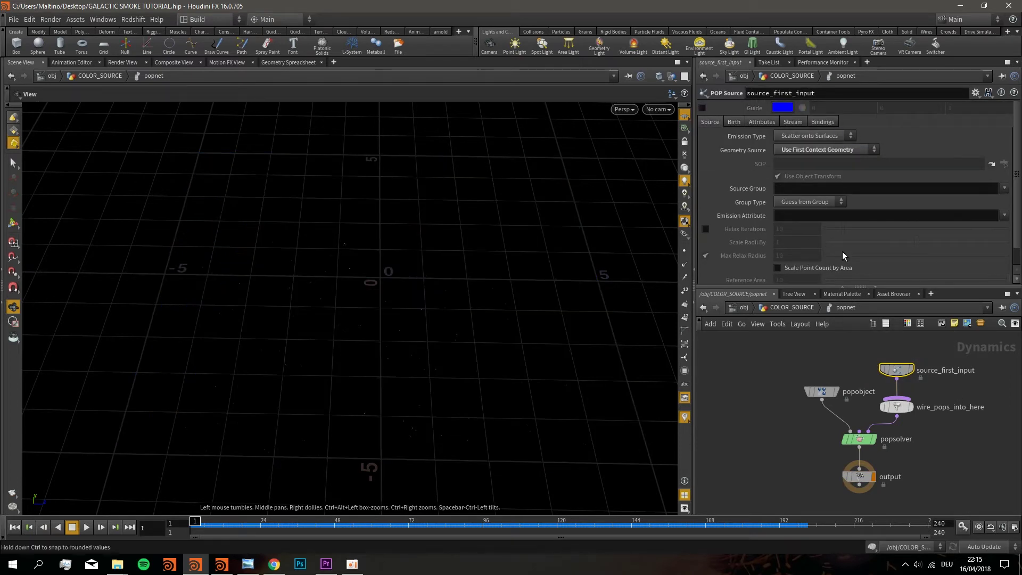
pyautogui.click(734, 122)
# Play and scrub the particle simulation with real-time playback on, then return to the first frame
pyautogui.press('Up')
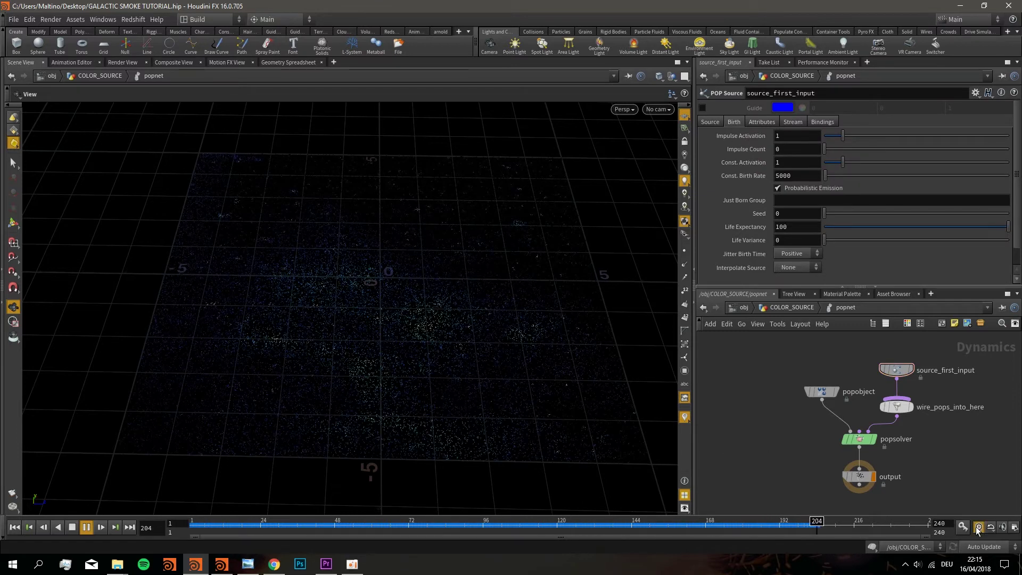
pyautogui.moveTo(625, 524); pyautogui.dragTo(646, 524)
pyautogui.moveTo(552, 387); pyautogui.dragTo(490, 288, button='right')
pyautogui.scroll(8, 489, 288)
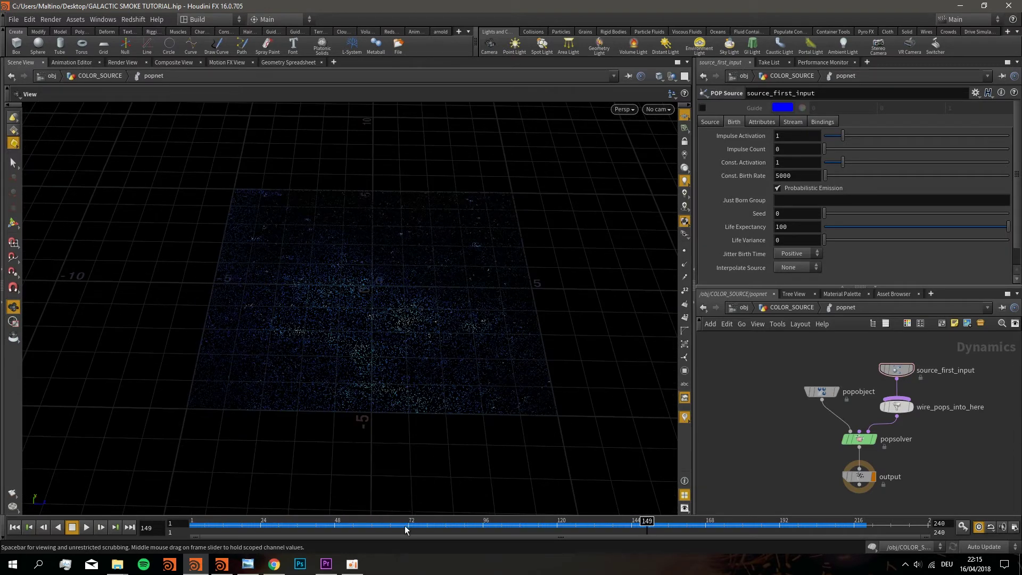
pyautogui.hotkey('ctrl', 'Up')
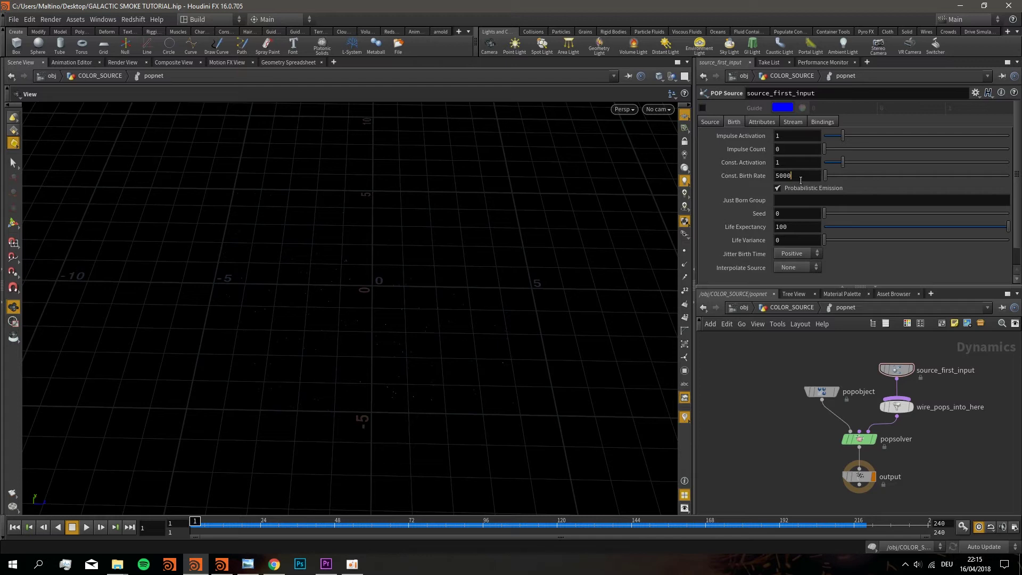
# Set the constant birth rate of source_first_input to 500000 and play back the particles
pyautogui.write('00')
pyautogui.press('Return')
pyautogui.press('Up')
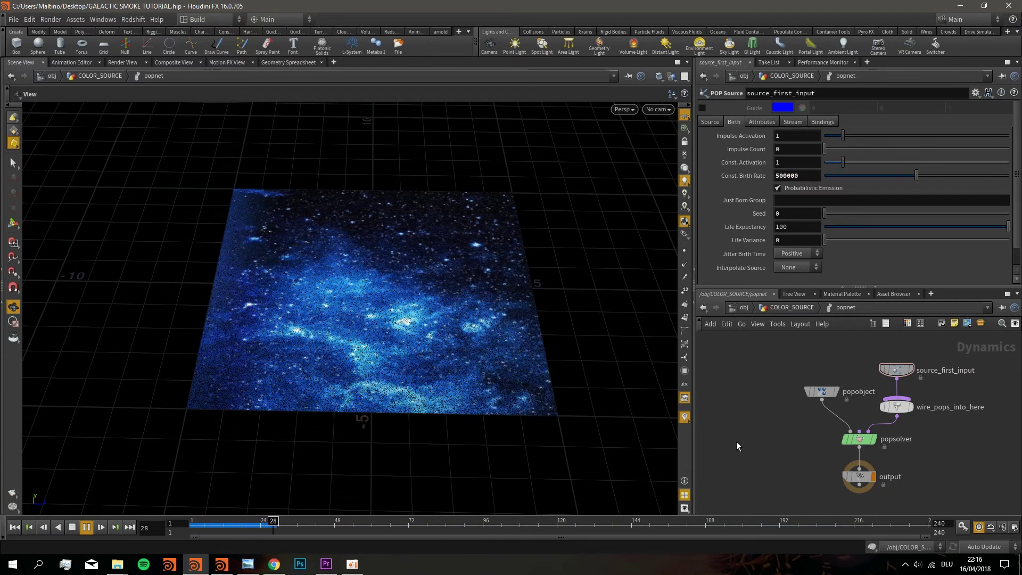
pyautogui.press('Down')
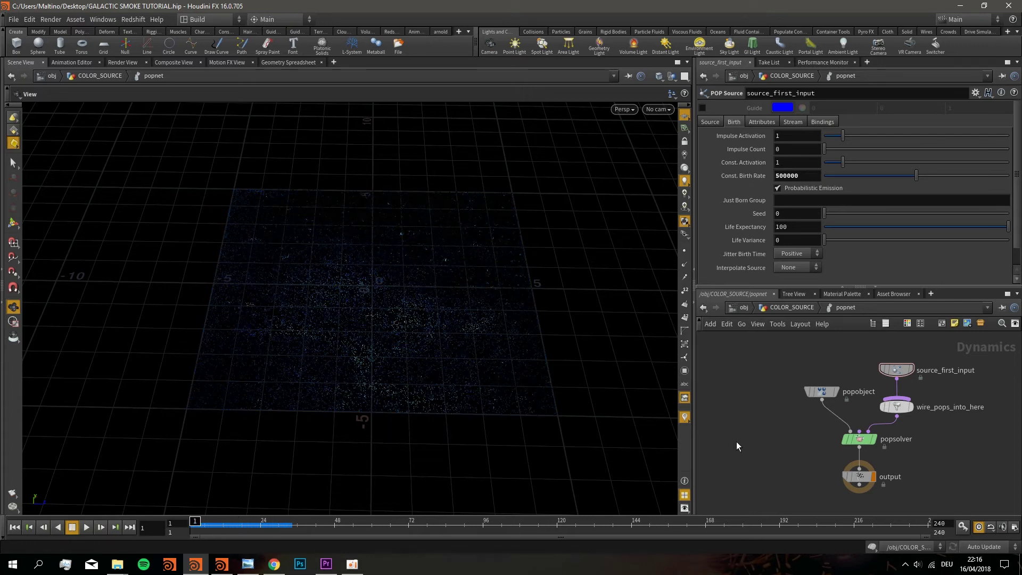
# Return to the object level, add a second Grid object beside COLOR_SOURCE and hide COLOR_SOURCE in the viewport
pyautogui.click(777, 307)
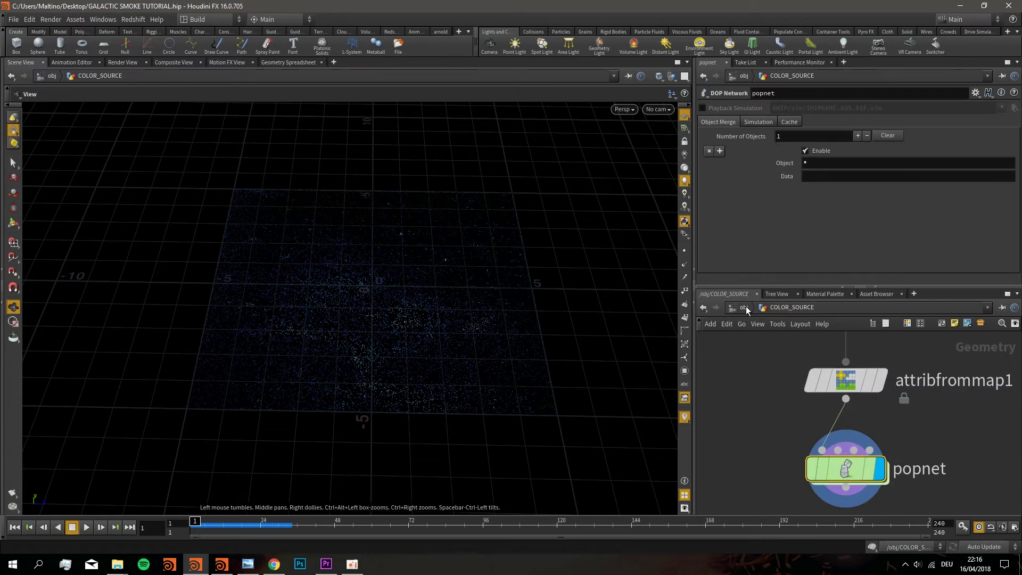
pyautogui.click(746, 306)
pyautogui.moveTo(896, 433); pyautogui.dragTo(841, 407, button='middle')
pyautogui.press('Tab')
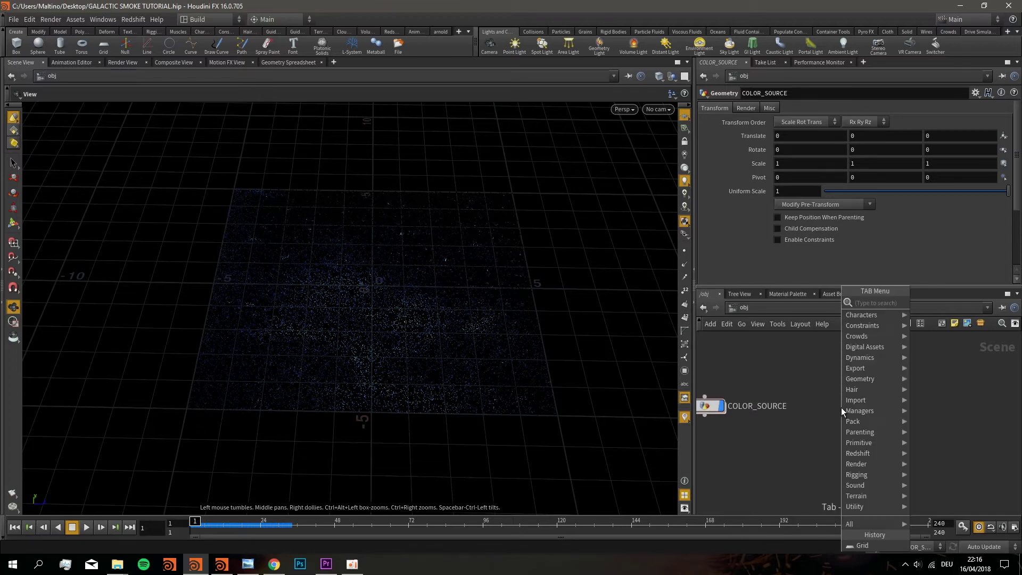
pyautogui.write('grid')
pyautogui.press('Return')
pyautogui.click(841, 407)
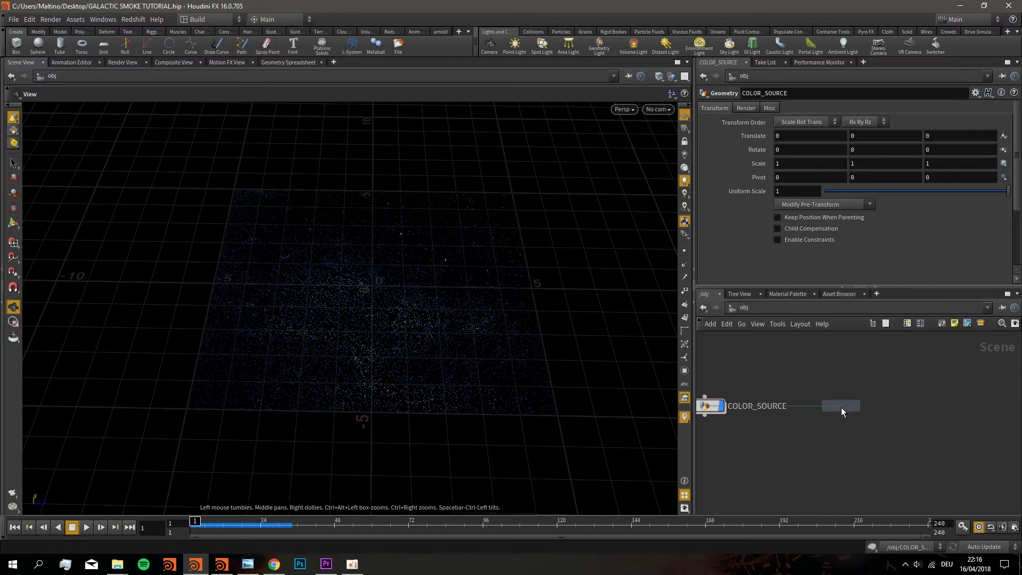
pyautogui.click(719, 405)
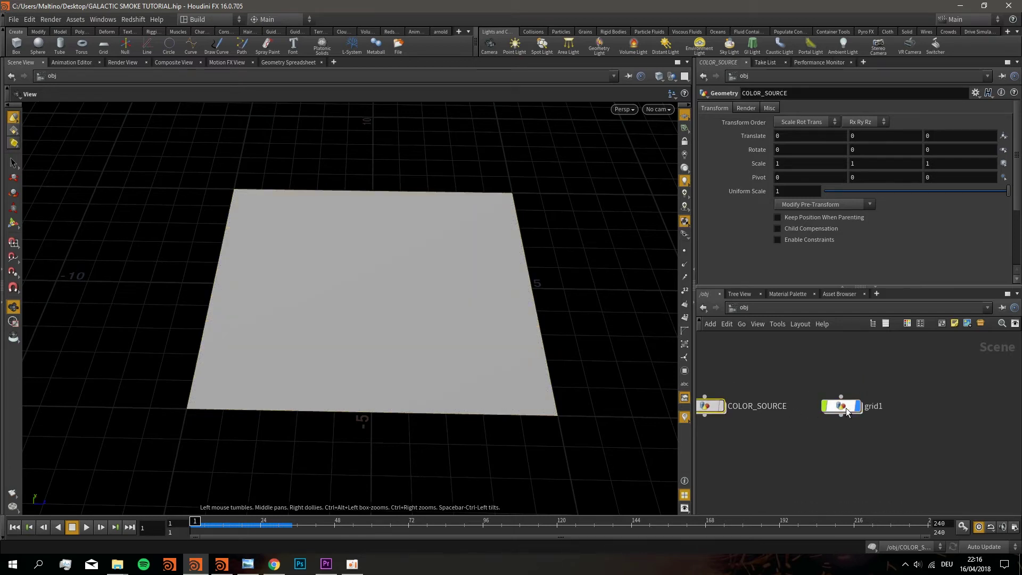
# Rename the grid1 object to SMOKE_SOURCE, save the scene and select the renamed object
pyautogui.doubleClick(873, 406)
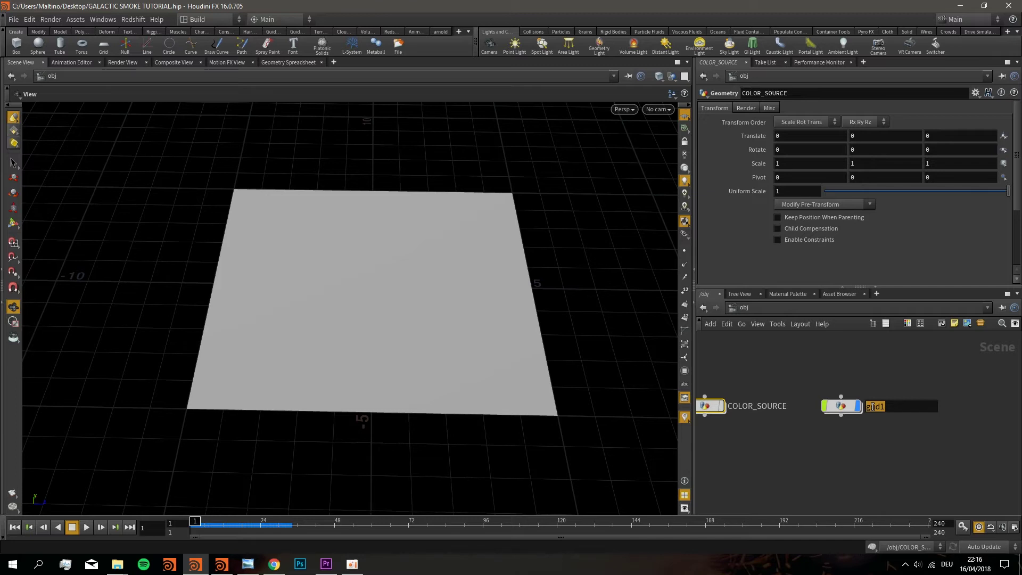
pyautogui.write('SMOKE_SOURCE')
pyautogui.press('Return')
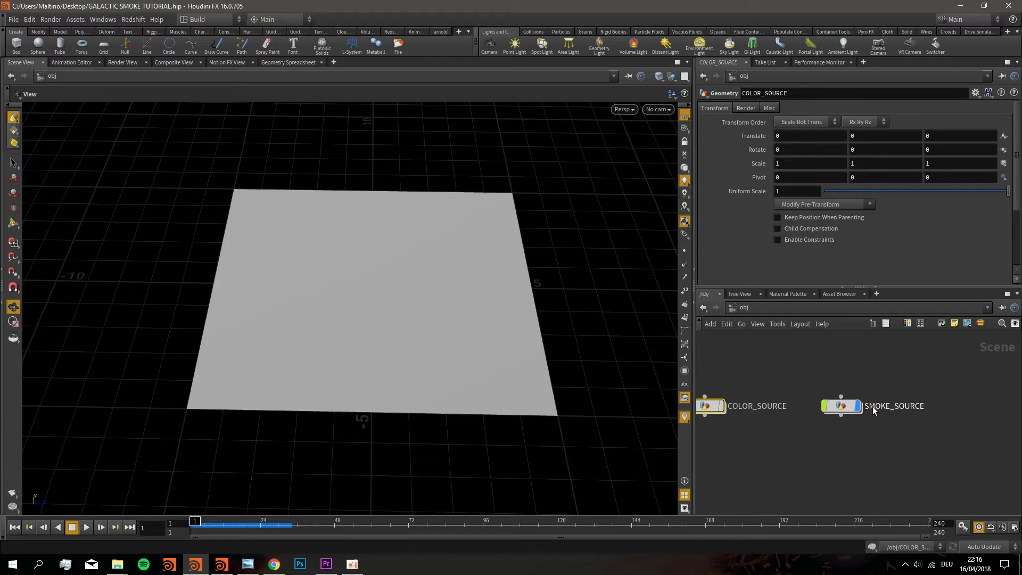
pyautogui.hotkey('ctrl', 's')
pyautogui.click(872, 407)
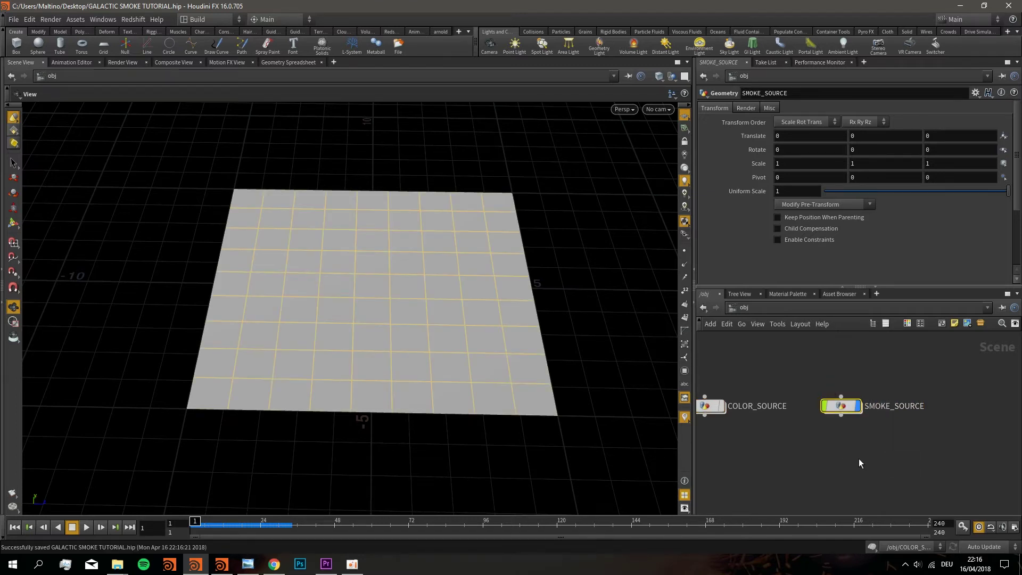
# Add a DOP Network below SMOKE_SOURCE and name it SMOKE_SIM
pyautogui.press('Tab')
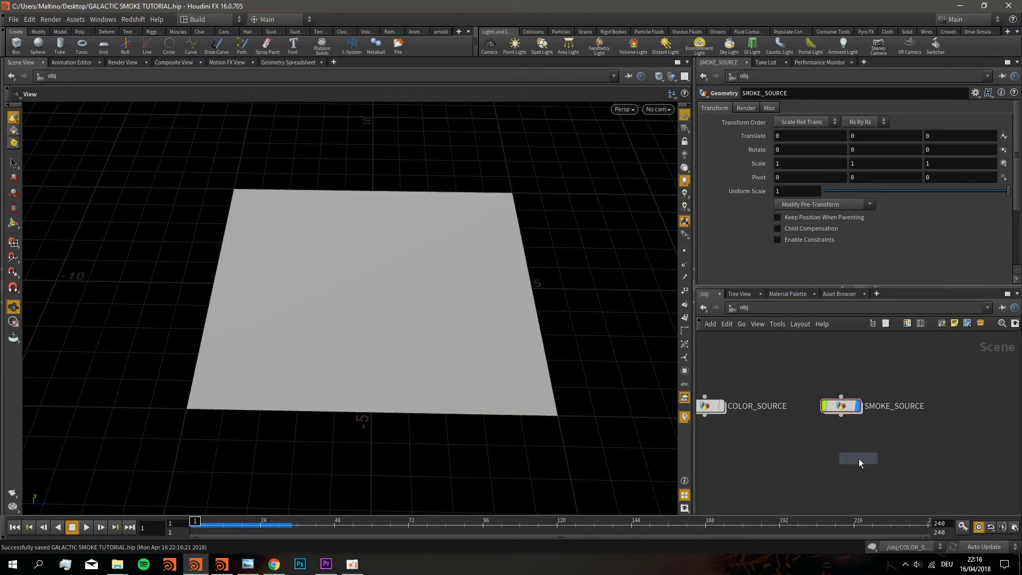
pyautogui.click(848, 459)
pyautogui.doubleClick(884, 456)
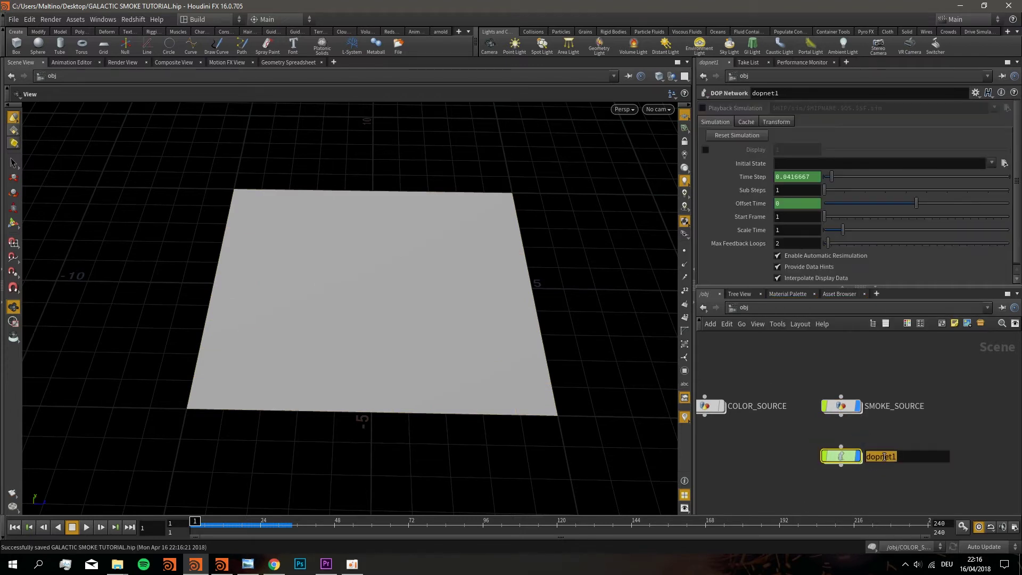
pyautogui.write('SMOKE_SIM')
pyautogui.press('Return')
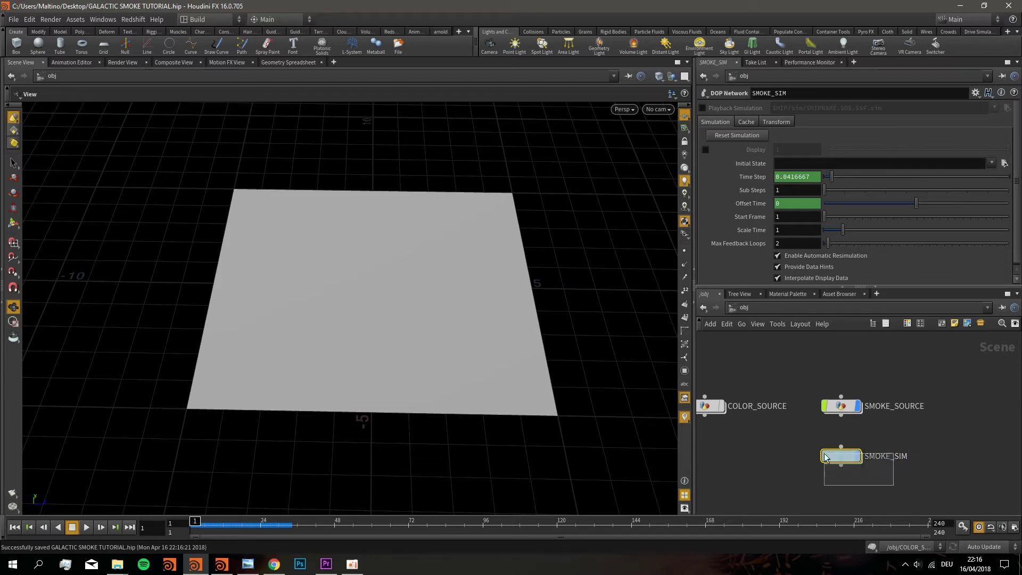
# Colour the SMOKE_SIM node red
pyautogui.moveTo(822, 456); pyautogui.dragTo(822, 456)
pyautogui.press('c')
pyautogui.click(963, 440)
pyautogui.press('c')
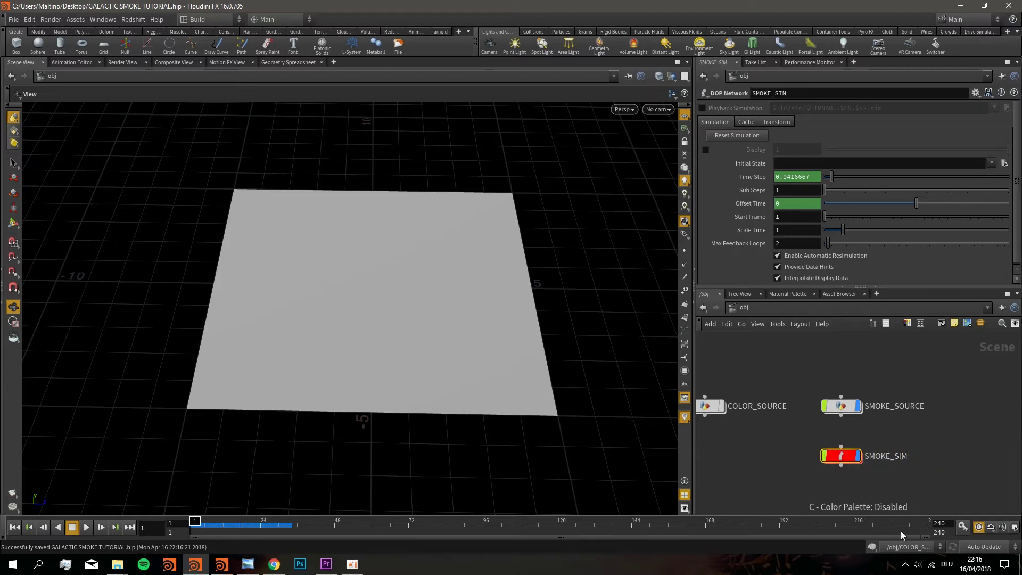
# Apply the Billowy Smoke tool to SMOKE_SOURCE and move the pyro node away from resize_container in the SMOKE_SIM network
pyautogui.click(843, 405)
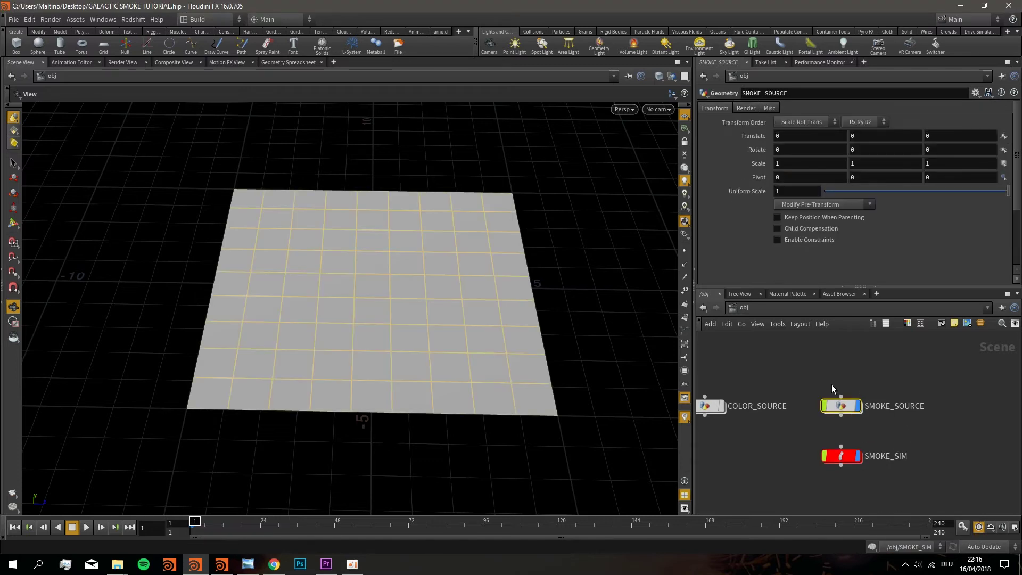
pyautogui.click(859, 32)
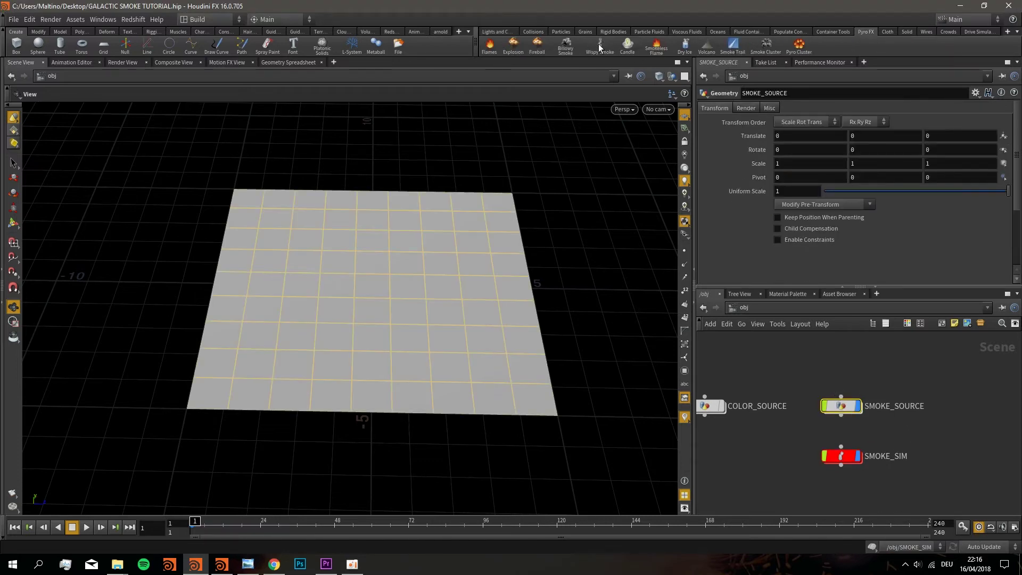
pyautogui.click(568, 49)
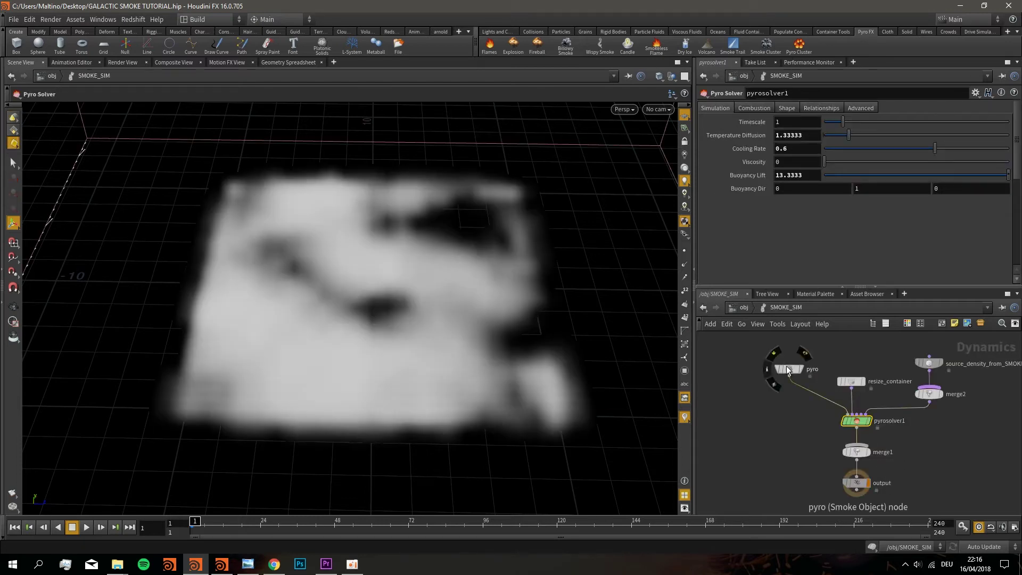
pyautogui.moveTo(787, 368); pyautogui.dragTo(758, 380)
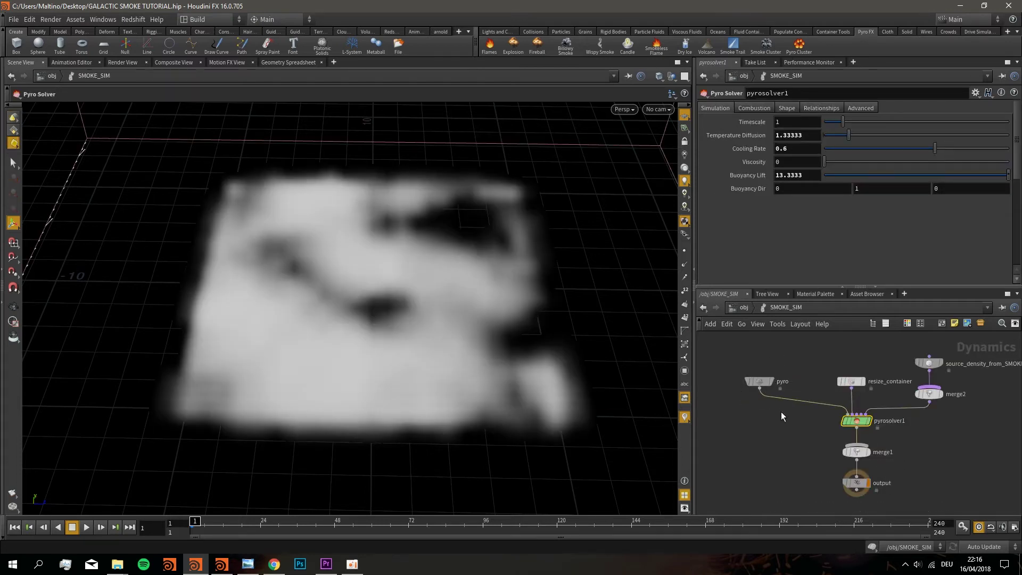
# Play the smoke simulation for about 30 frames from an angled view, then return to the first frame
pyautogui.scroll(2, 781, 411)
pyautogui.press('Escape')
pyautogui.scroll(-5, 559, 337)
pyautogui.moveTo(557, 337); pyautogui.dragTo(618, 367)
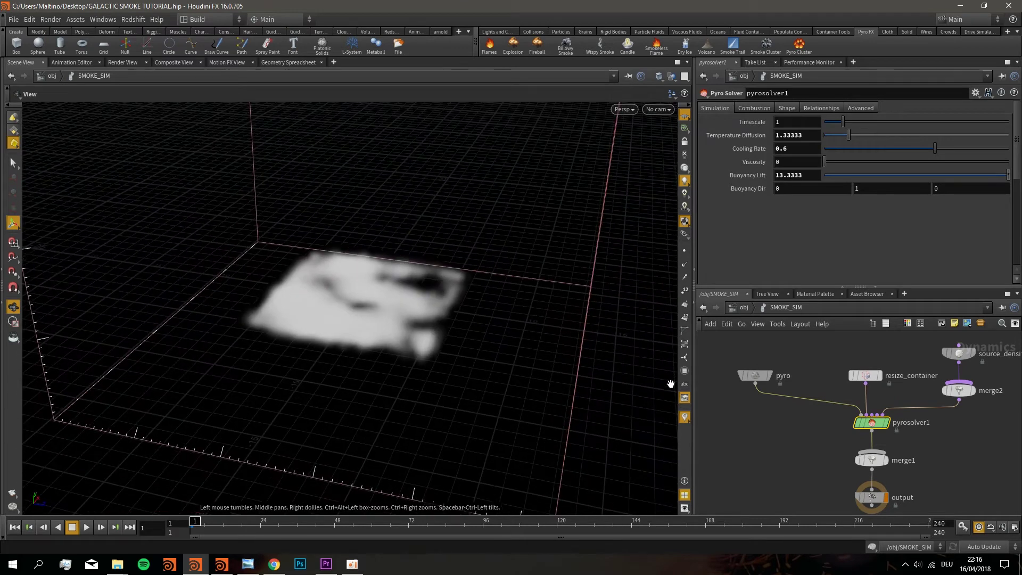
pyautogui.press('Up')
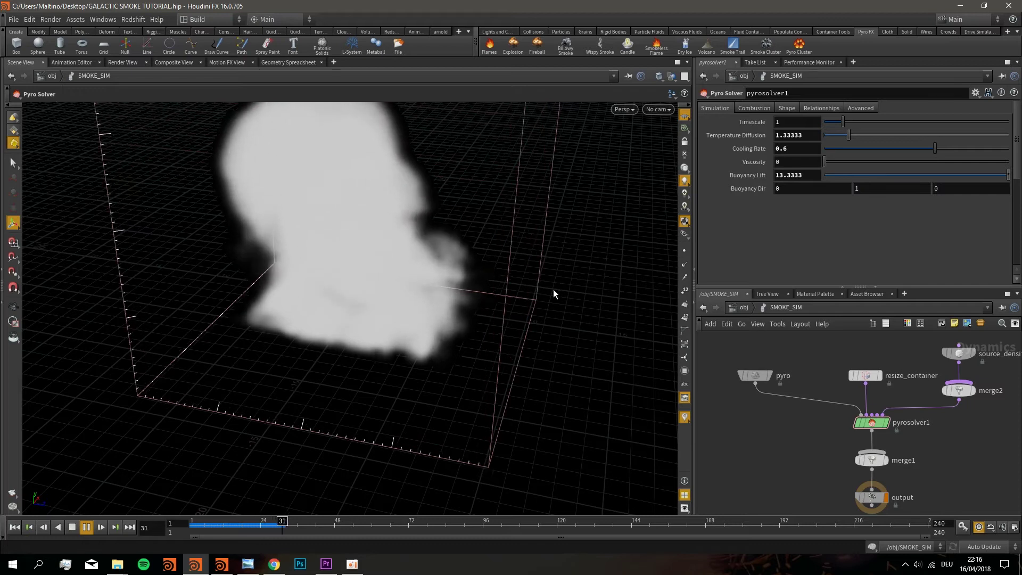
pyautogui.press('Down')
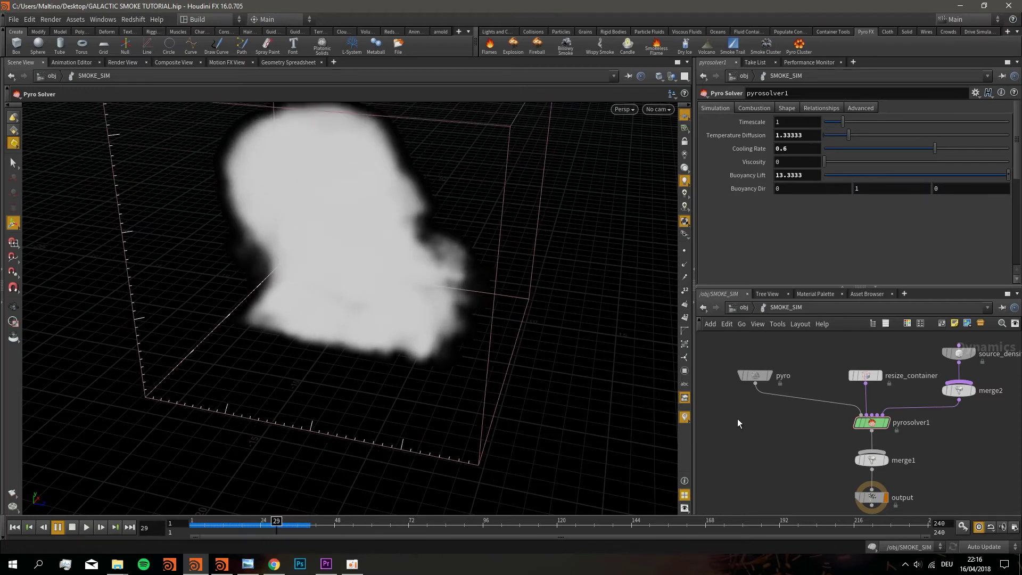
# Set the division size of the pyro smoke object to 0.2
pyautogui.click(756, 376)
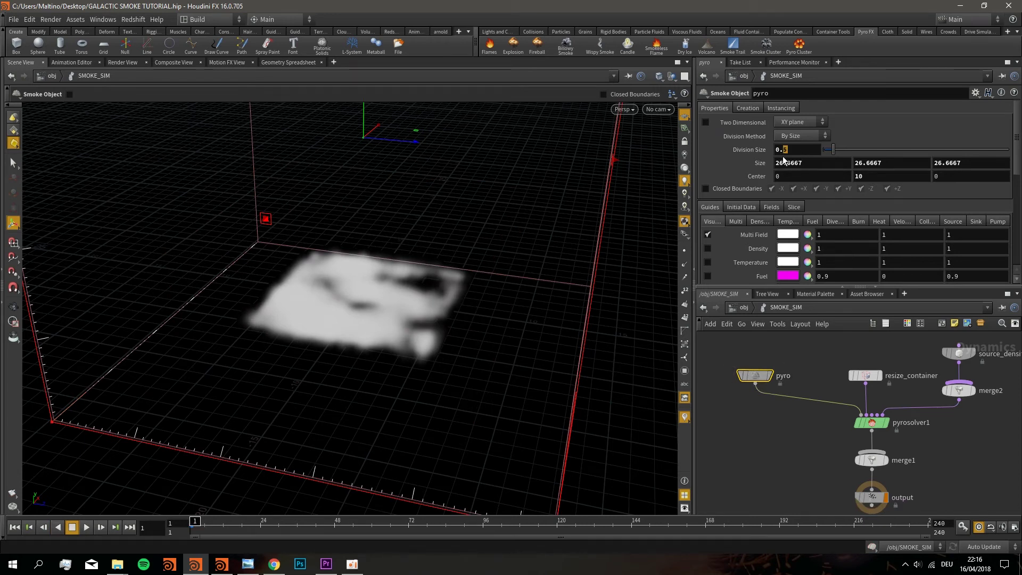
pyautogui.write('2')
pyautogui.press('Return')
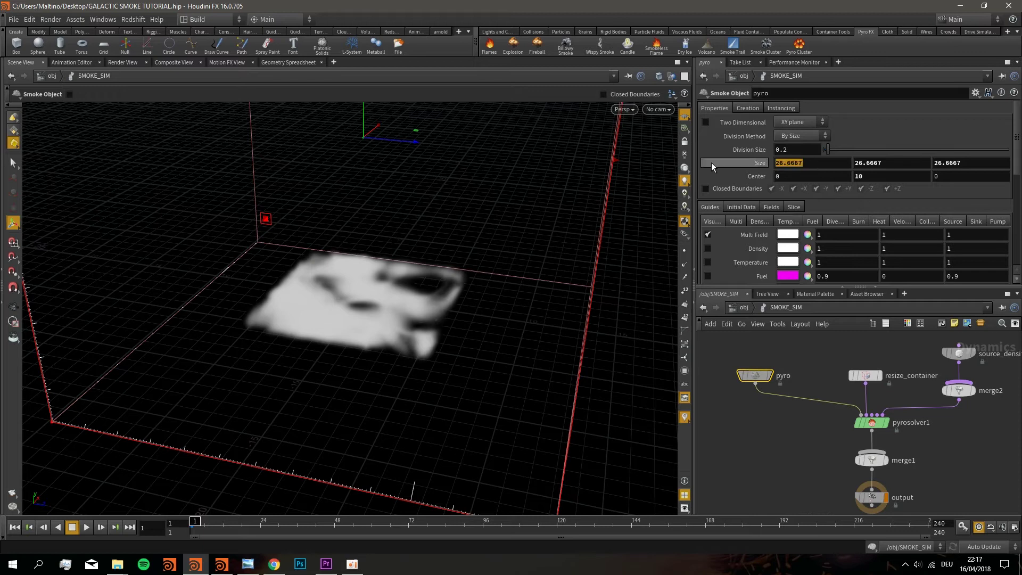
# Set the pyro container's size to 10 by 10 by 10 and its centre Y to 5
pyautogui.write('10')
pyautogui.press('Return')
pyautogui.click(859, 162)
pyautogui.write('10')
pyautogui.press('Return')
pyautogui.press('Tab')
pyautogui.write('10')
pyautogui.press('Return')
pyautogui.write('5')
pyautogui.press('Return')
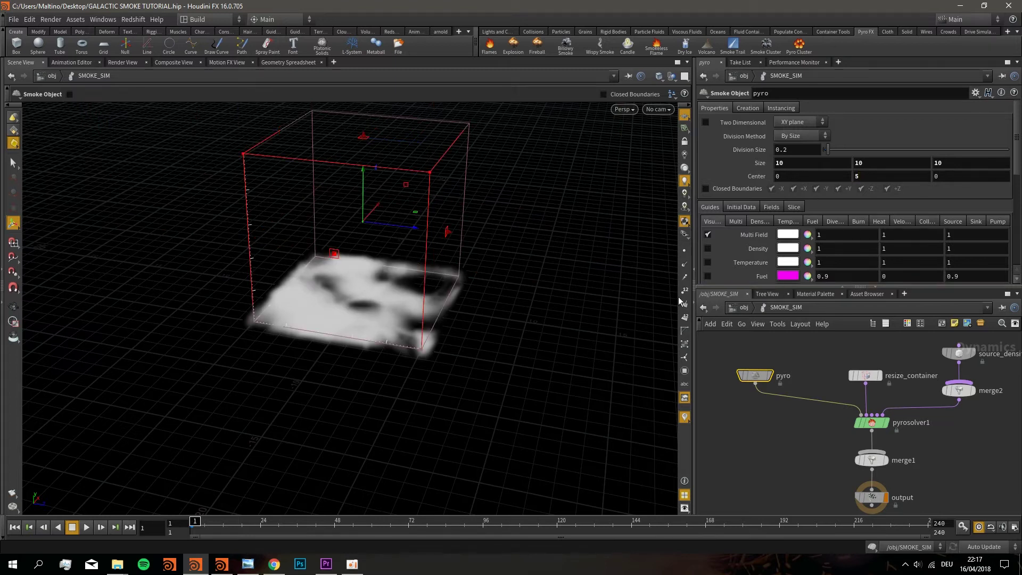
# Enable closed boundaries on the pyro container for every side except -Y and save the scene
pyautogui.press('Escape')
pyautogui.moveTo(563, 299); pyautogui.dragTo(479, 354)
pyautogui.press('Return')
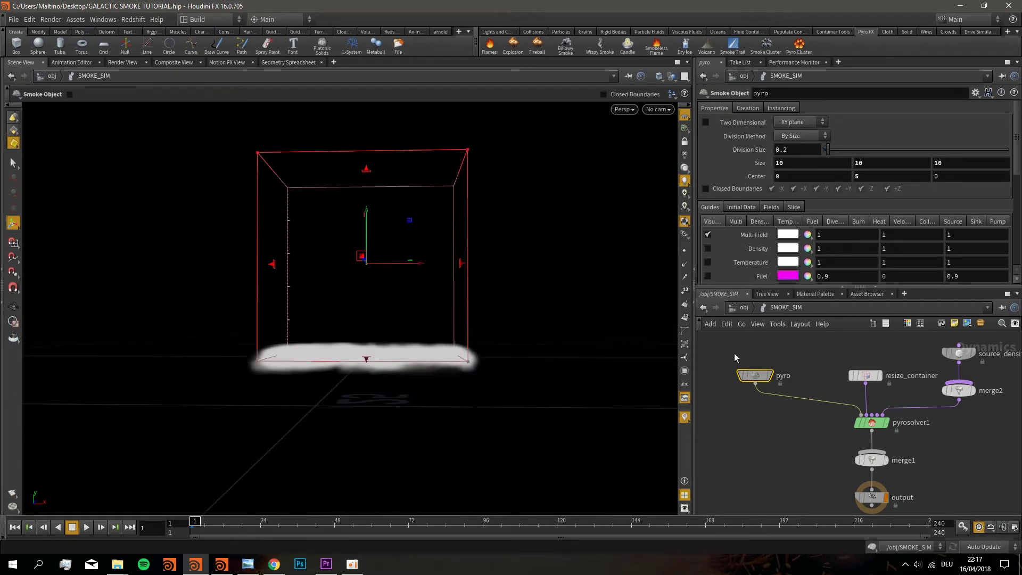
pyautogui.click(720, 188)
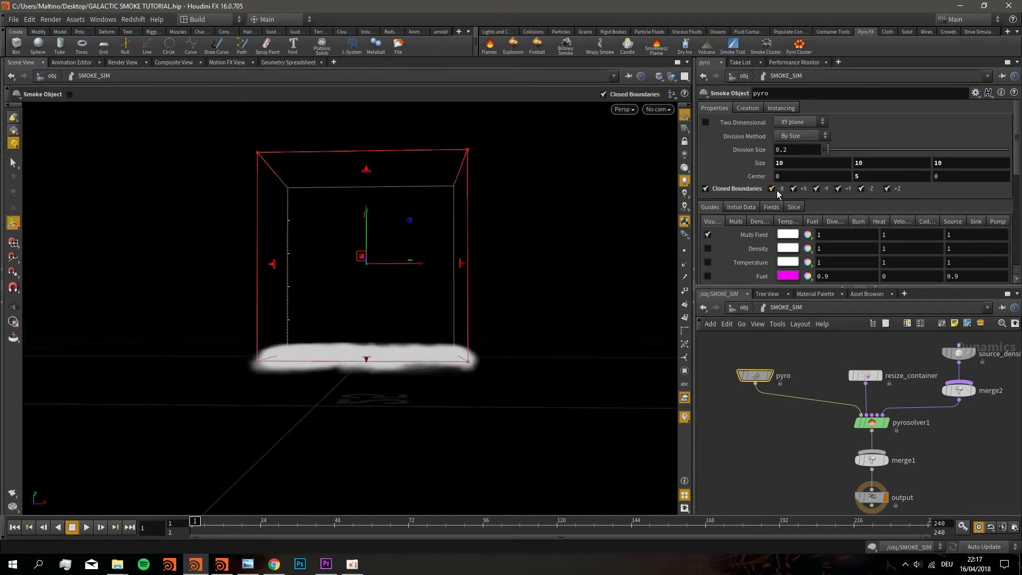
pyautogui.click(817, 189)
pyautogui.hotkey('ctrl', 's')
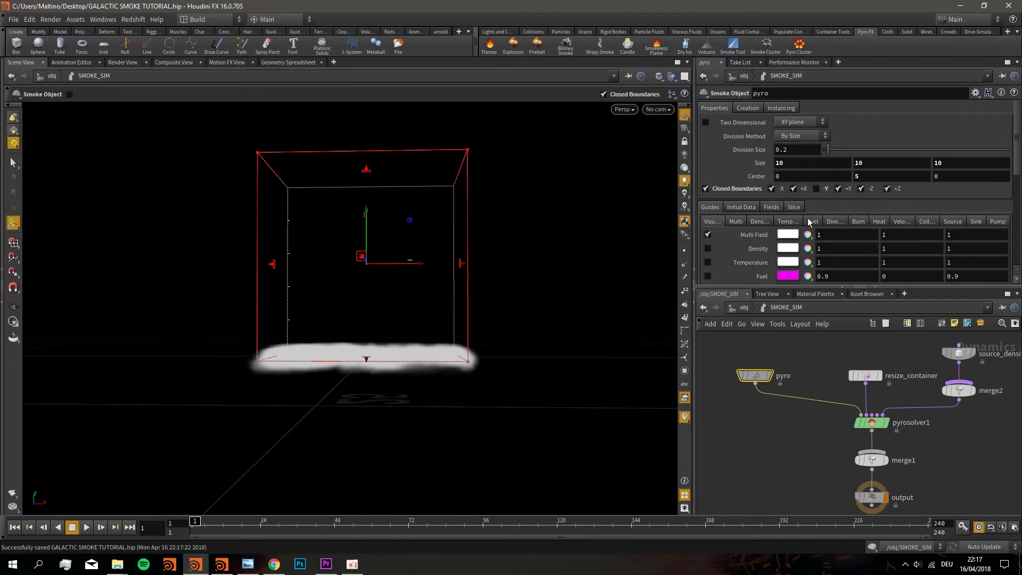
# Return to the object level and place pyro_import directly beneath SMOKE_SIM
pyautogui.click(743, 308)
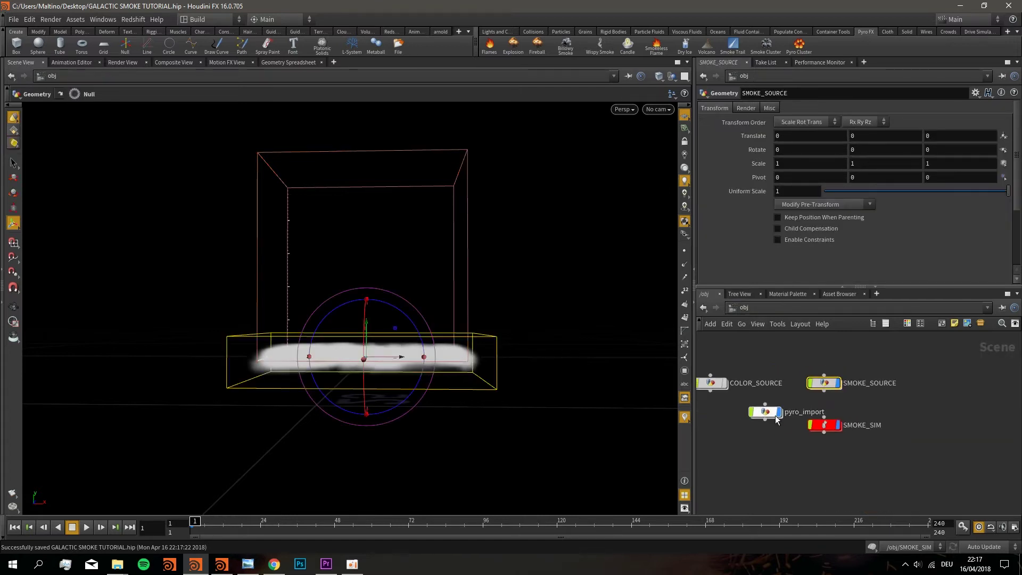
pyautogui.moveTo(772, 415); pyautogui.dragTo(821, 464)
pyautogui.moveTo(903, 447); pyautogui.dragTo(908, 415, button='middle')
pyautogui.moveTo(838, 397)
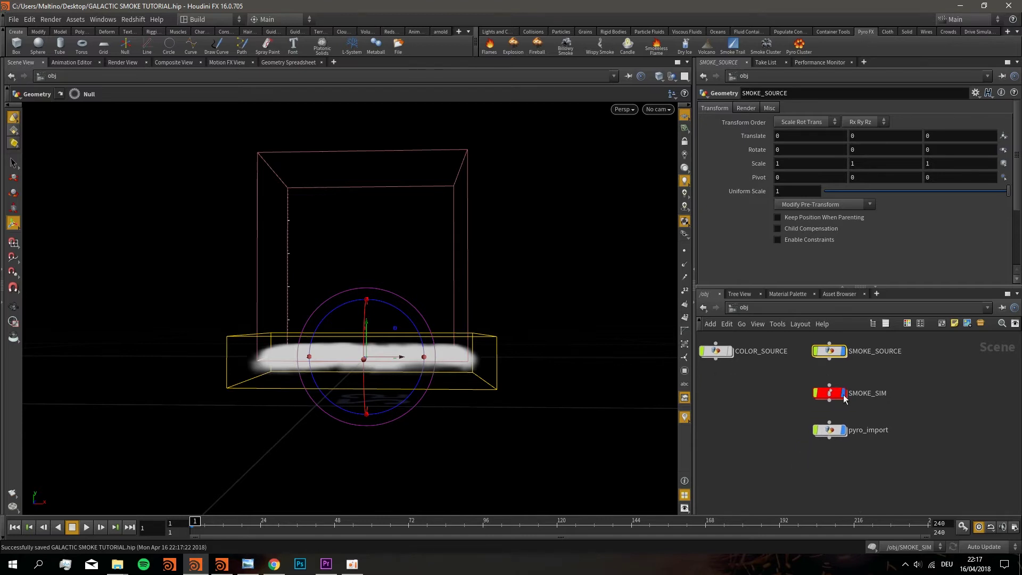
pyautogui.press('h')
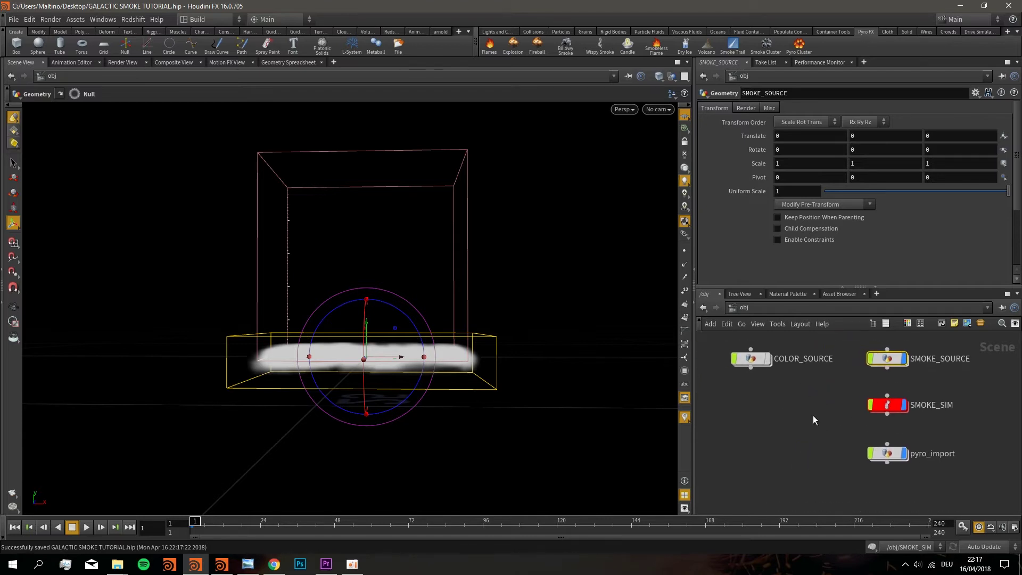
pyautogui.moveTo(757, 362)
pyautogui.doubleClick(886, 453)
pyautogui.moveTo(835, 419); pyautogui.dragTo(736, 441)
pyautogui.press('h')
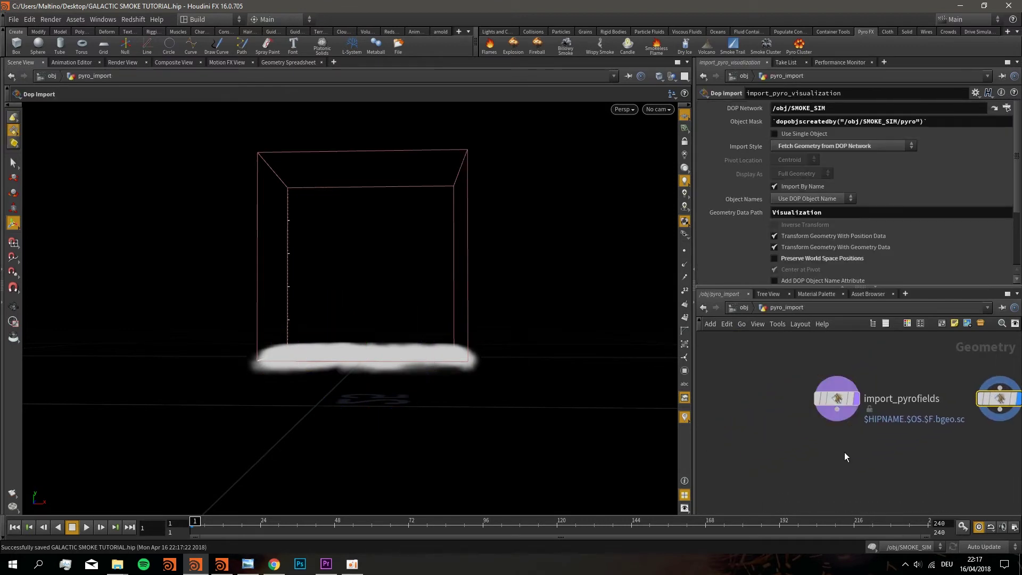
pyautogui.click(833, 403)
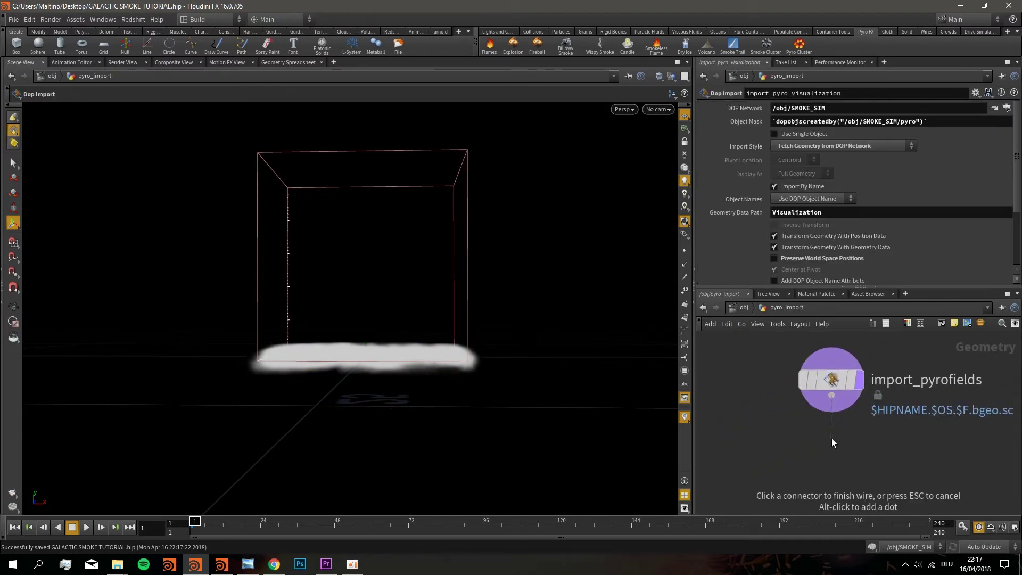
pyautogui.press('Tab')
pyautogui.write('blast')
pyautogui.press('Return')
pyautogui.click(859, 445)
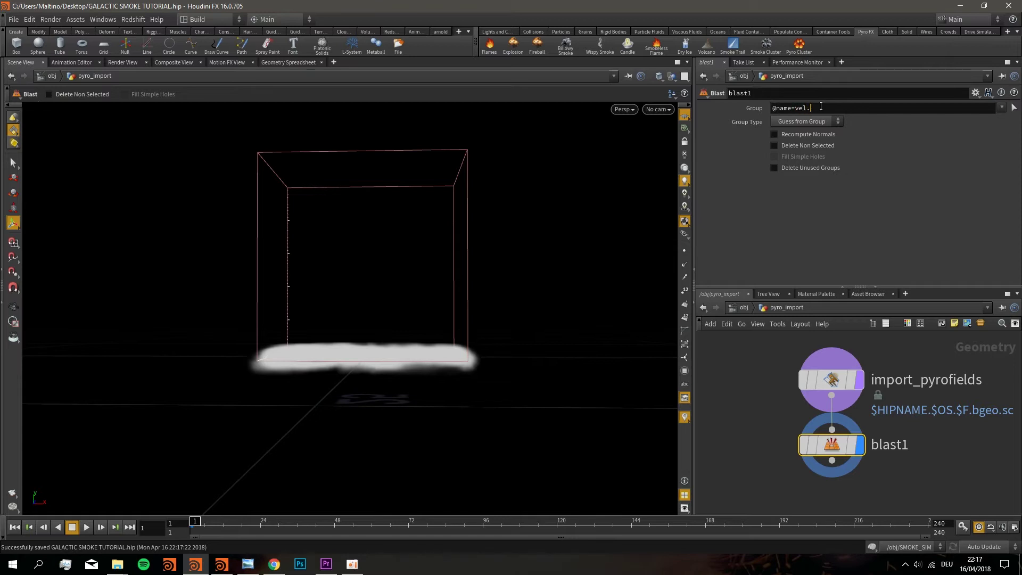
pyautogui.press('Return')
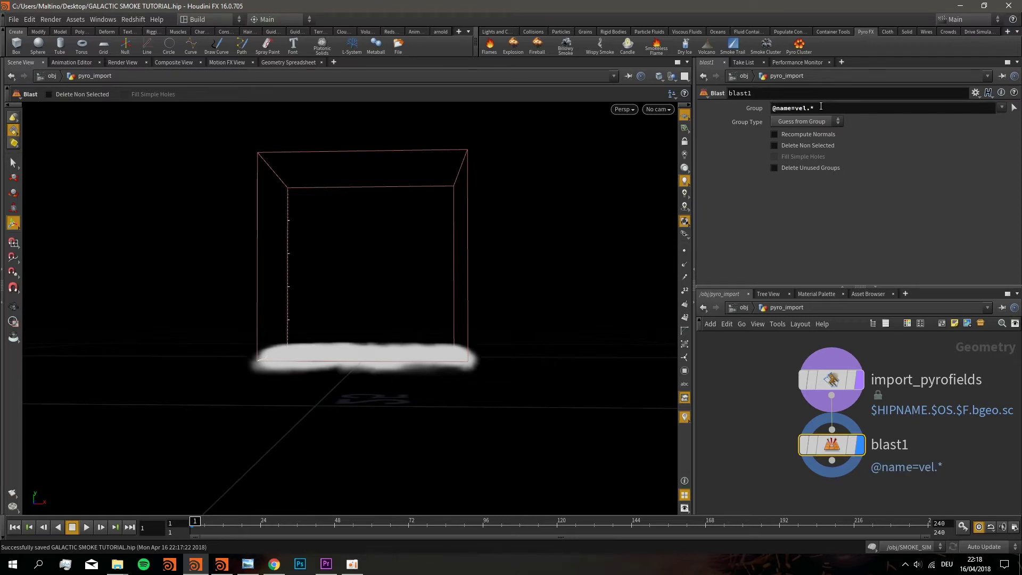
# Turn on Delete Non Selected for blast1 and check which volumes remain in its node info
pyautogui.moveTo(824, 407)
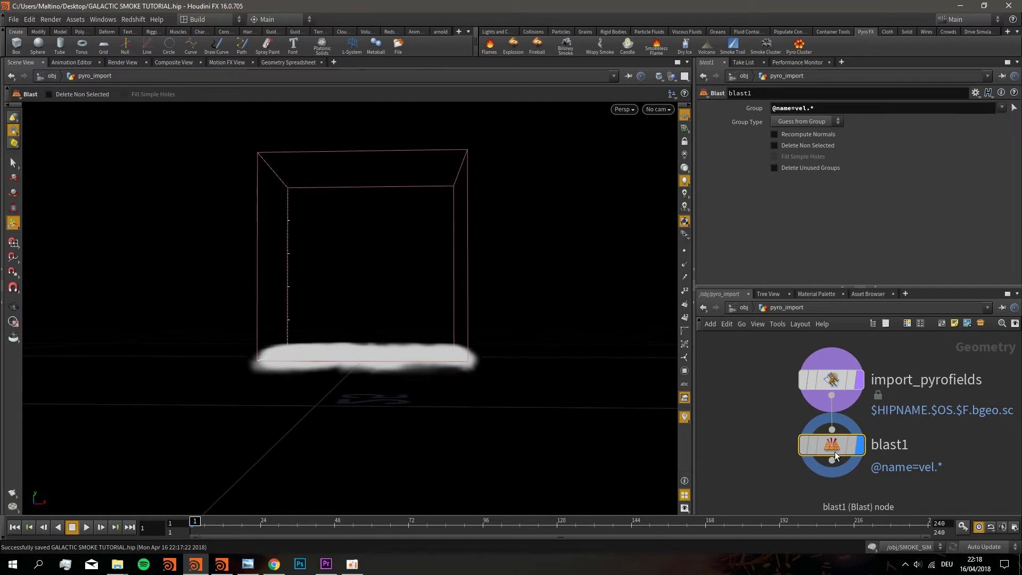
pyautogui.middleClick(834, 451)
pyautogui.click(803, 145)
pyautogui.middleClick(835, 446)
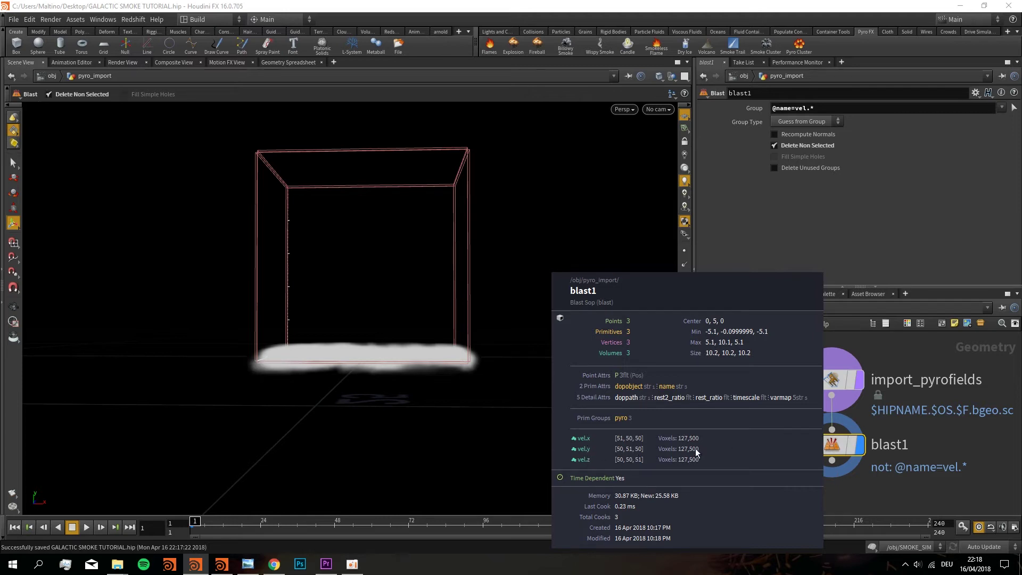
# Connect a Null named OUT_VEL_FIELD below blast1 and set the display flag back on import_pyrofields
pyautogui.moveTo(891, 477); pyautogui.dragTo(891, 424, button='middle')
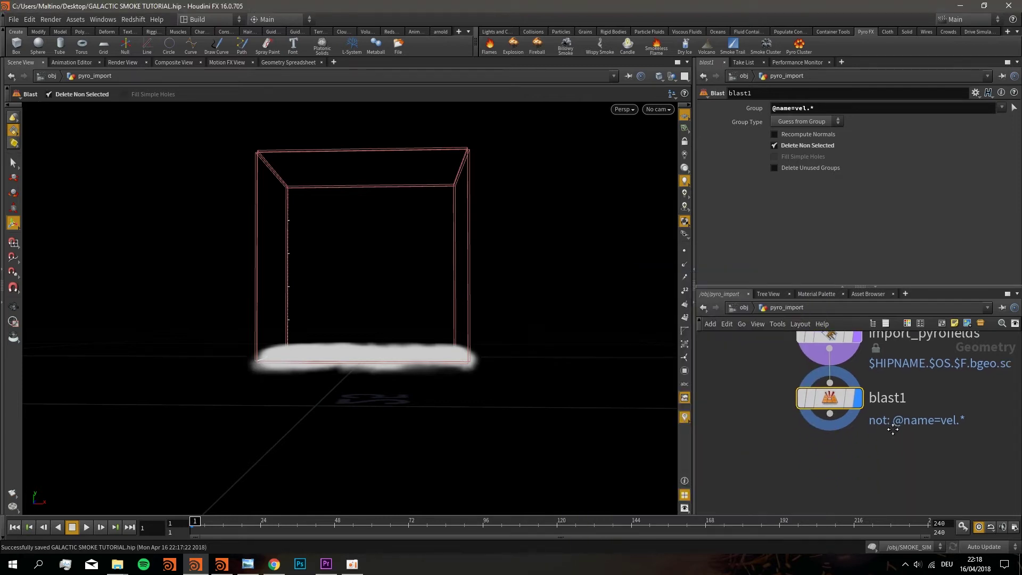
pyautogui.scroll(3, 834, 399)
pyautogui.moveTo(834, 398); pyautogui.dragTo(837, 465)
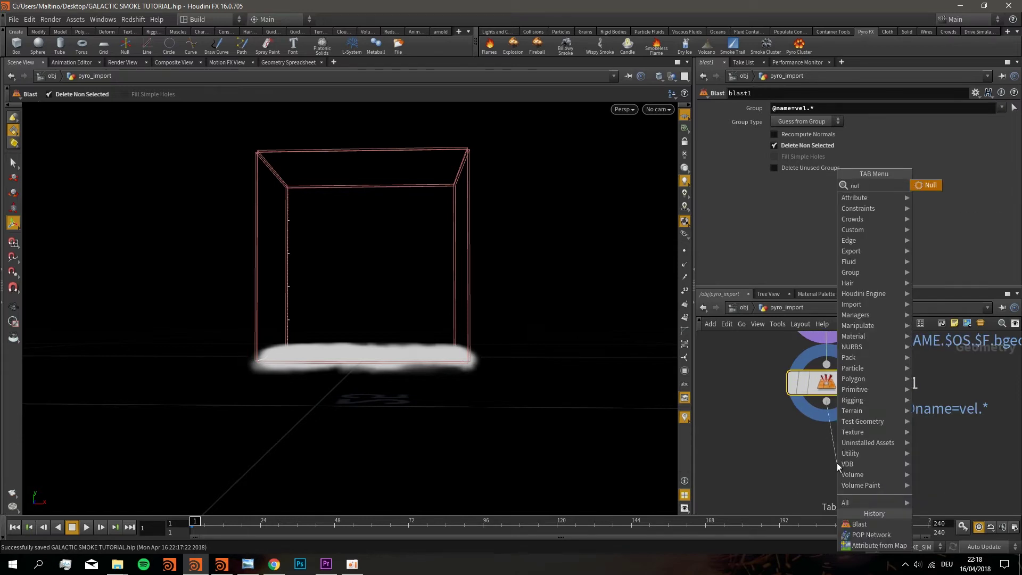
pyautogui.write('null')
pyautogui.press('Return')
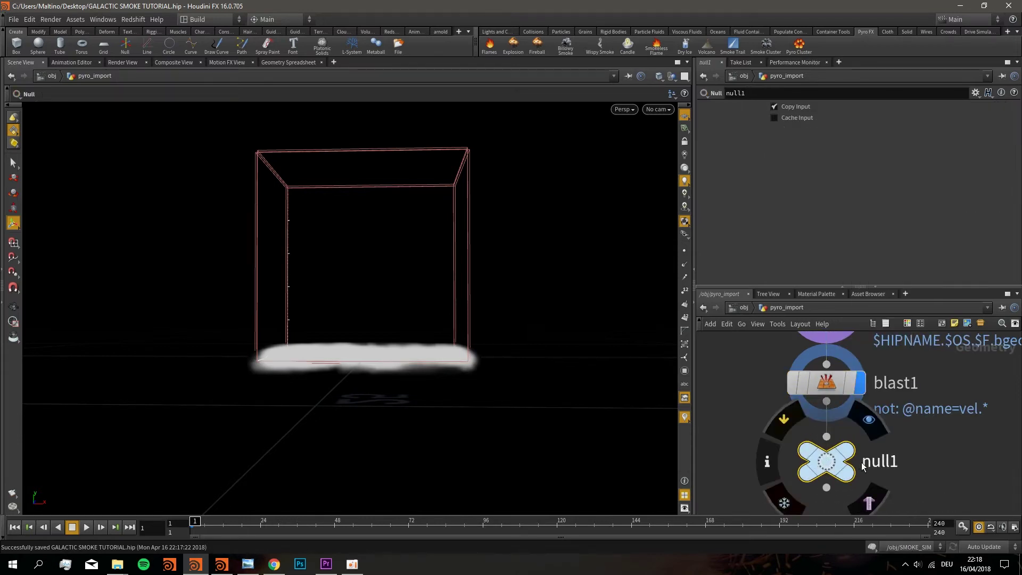
pyautogui.doubleClick(871, 462)
pyautogui.write('OUT_VEL')
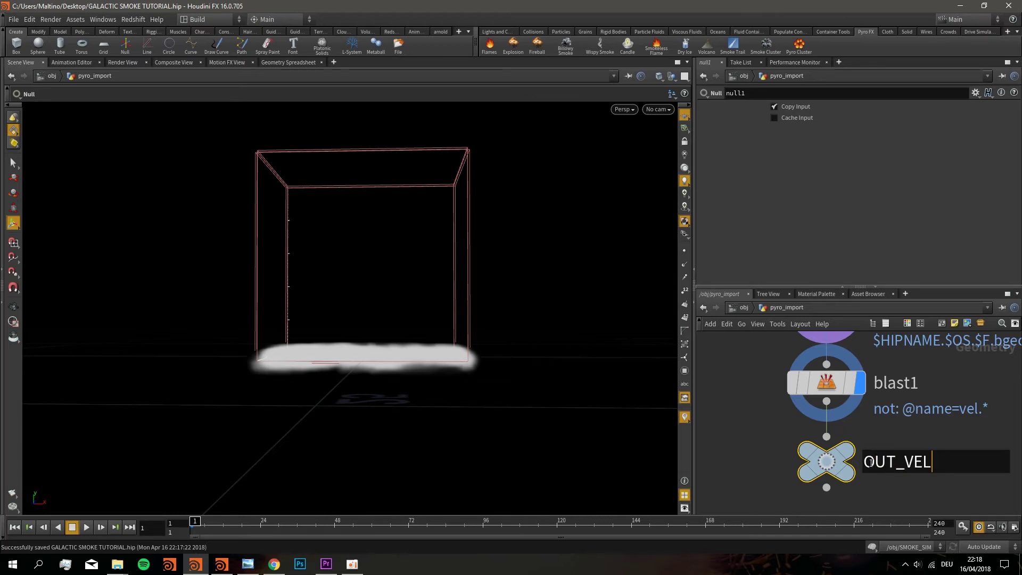
pyautogui.write('_FIELD')
pyautogui.press('Return')
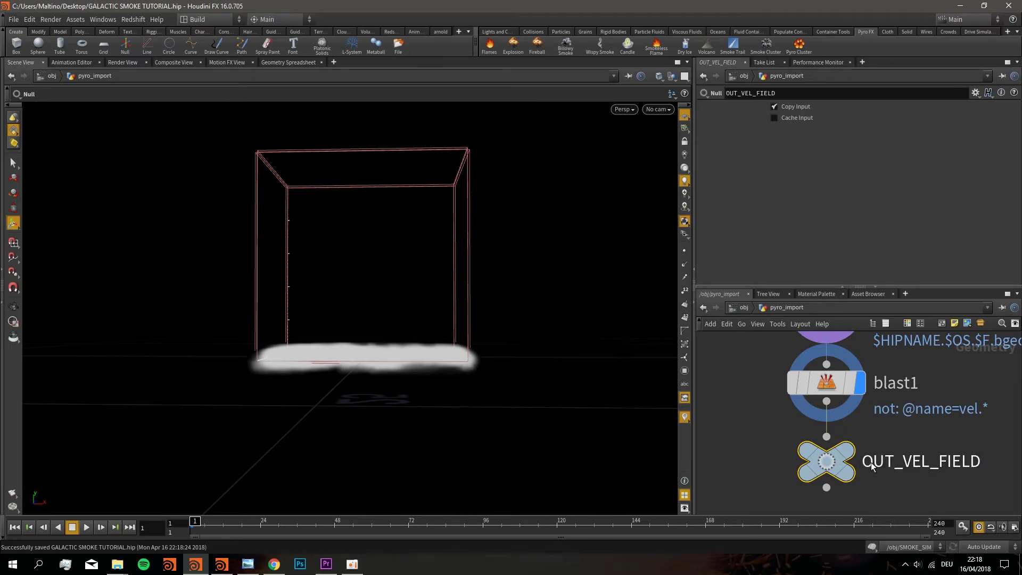
pyautogui.moveTo(869, 335); pyautogui.dragTo(858, 376, button='middle')
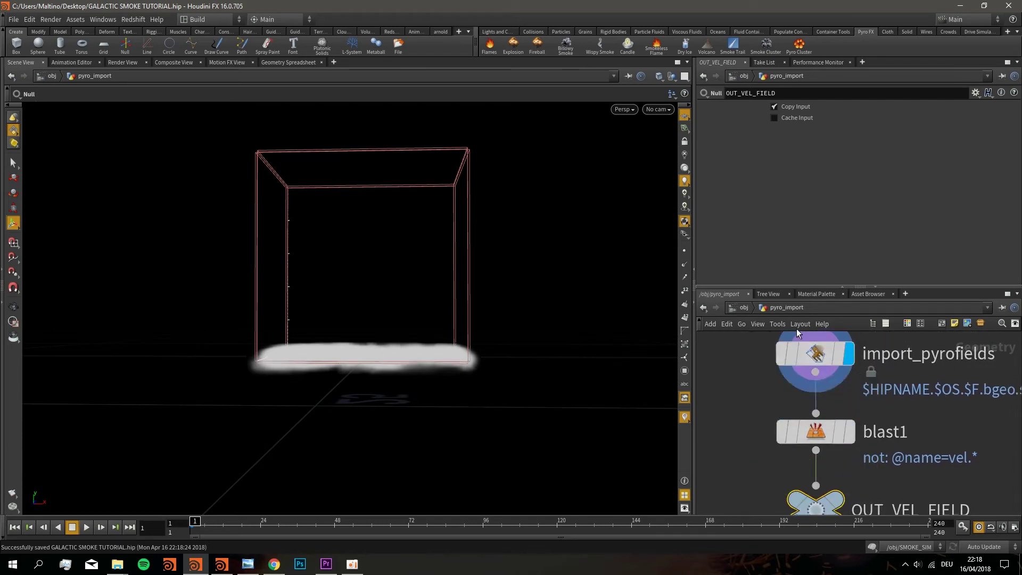
# Inside COLOR_SOURCE, add an Object Merge node beside attribfrommap1, wired into the second input of popnet
pyautogui.click(743, 308)
pyautogui.moveTo(796, 405); pyautogui.dragTo(832, 406, button='middle')
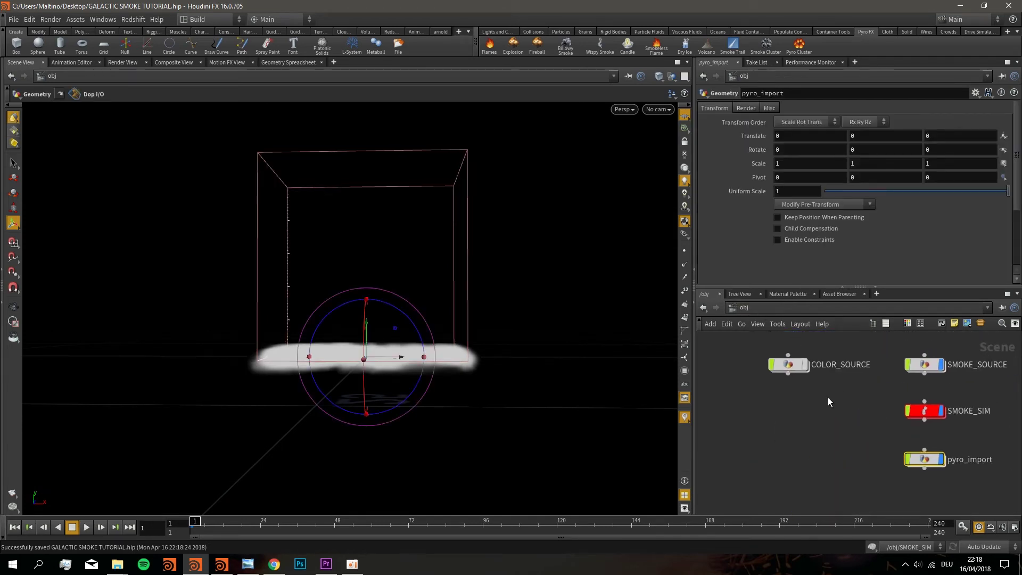
pyautogui.doubleClick(787, 365)
pyautogui.scroll(-2, 930, 440)
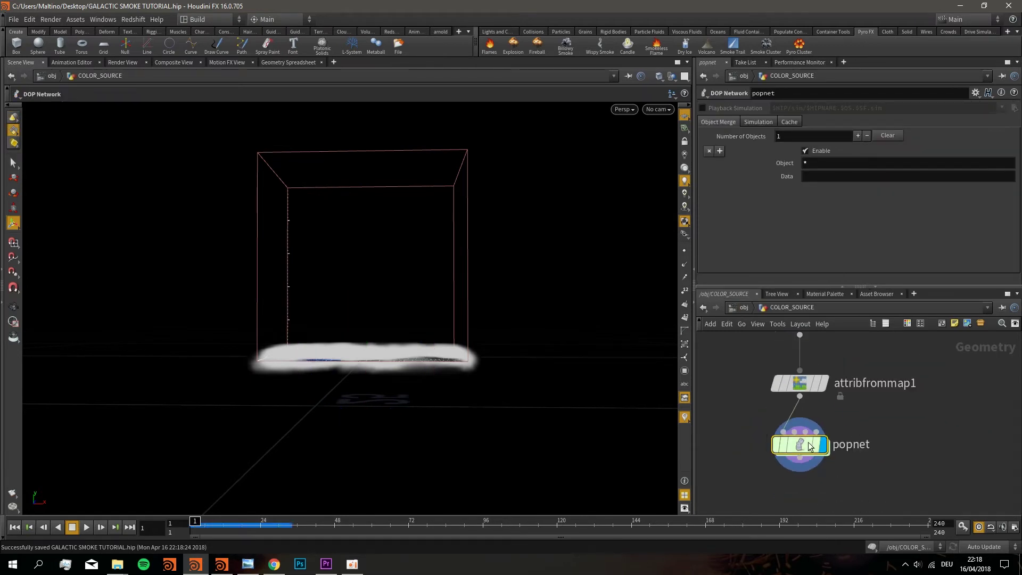
pyautogui.moveTo(799, 487); pyautogui.dragTo(816, 445)
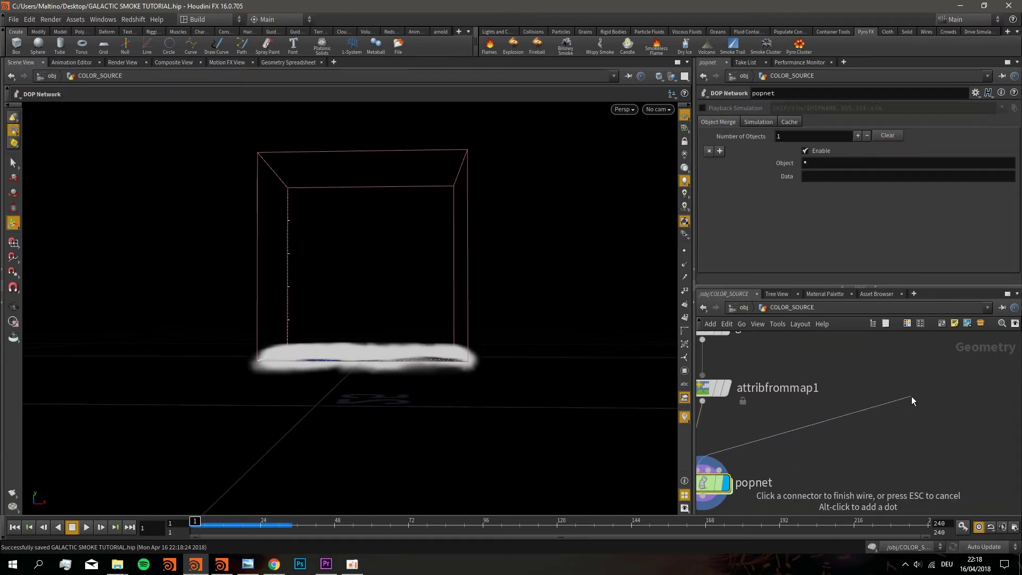
pyautogui.press('Tab')
pyautogui.write('objectm')
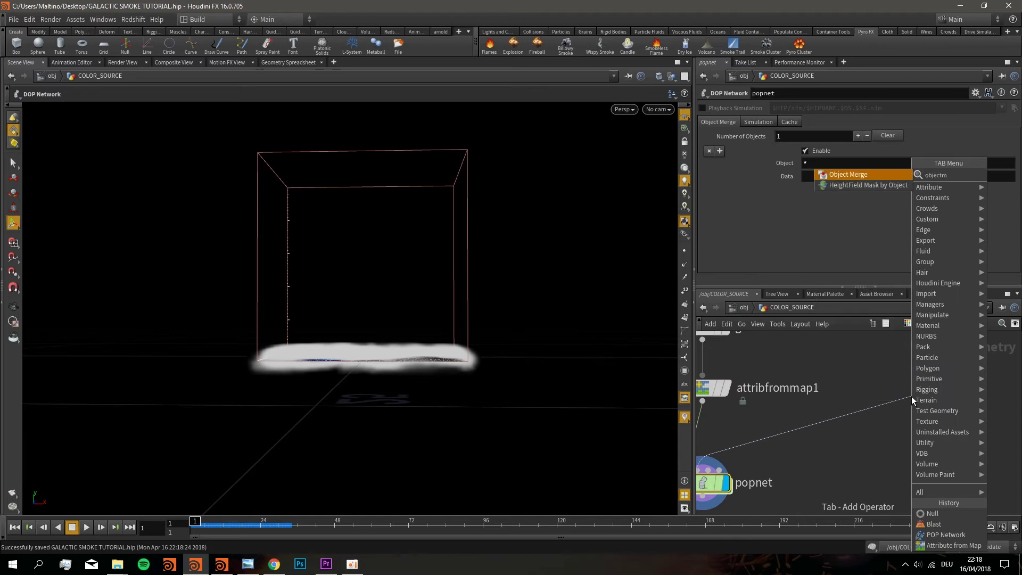
pyautogui.press('Return')
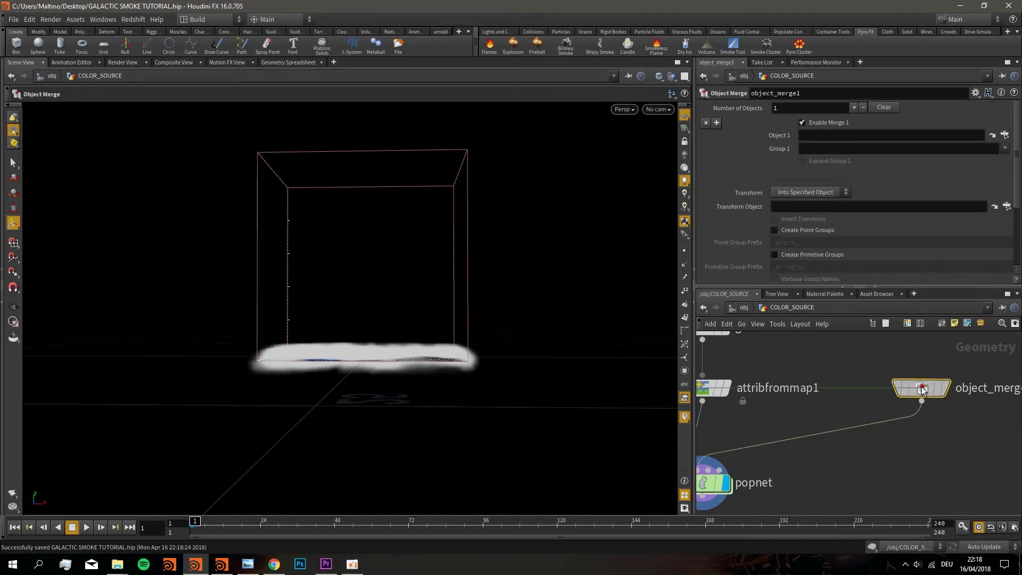
pyautogui.click(928, 389)
# Set object_merge1 to fetch /obj/pyro_import/OUT_VEL_FIELD with Transform set to Into This Object
pyautogui.click(1004, 136)
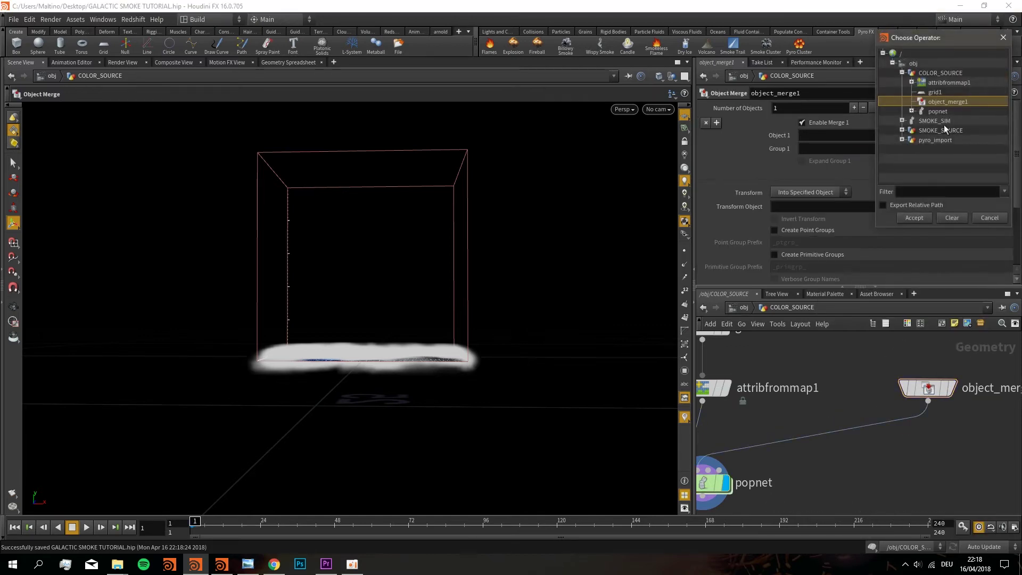
pyautogui.click(902, 73)
pyautogui.click(903, 102)
pyautogui.doubleClick(942, 111)
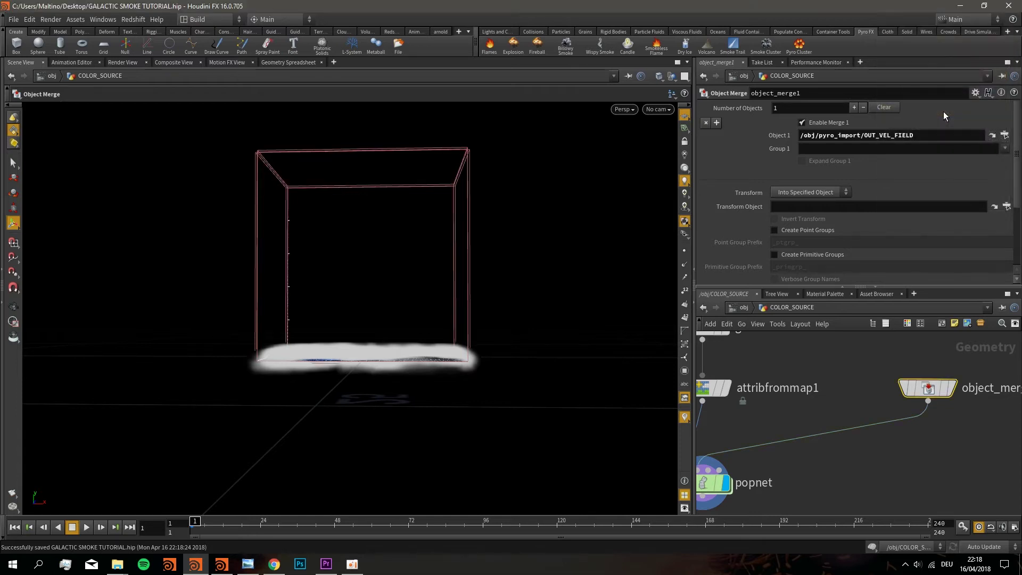
pyautogui.click(811, 194)
pyautogui.click(803, 218)
pyautogui.moveTo(879, 388); pyautogui.dragTo(876, 395, button='middle')
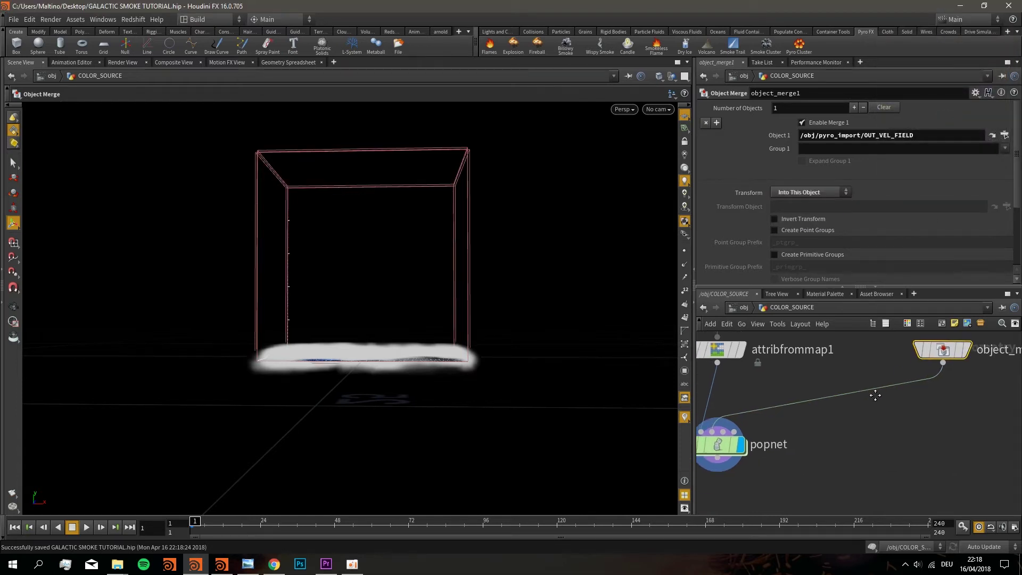
# Connect a displayed Primitive node below object_merge1 and turn on Adjust Visualization for its volumes
pyautogui.moveTo(951, 408); pyautogui.dragTo(908, 432, button='middle')
pyautogui.click(904, 388)
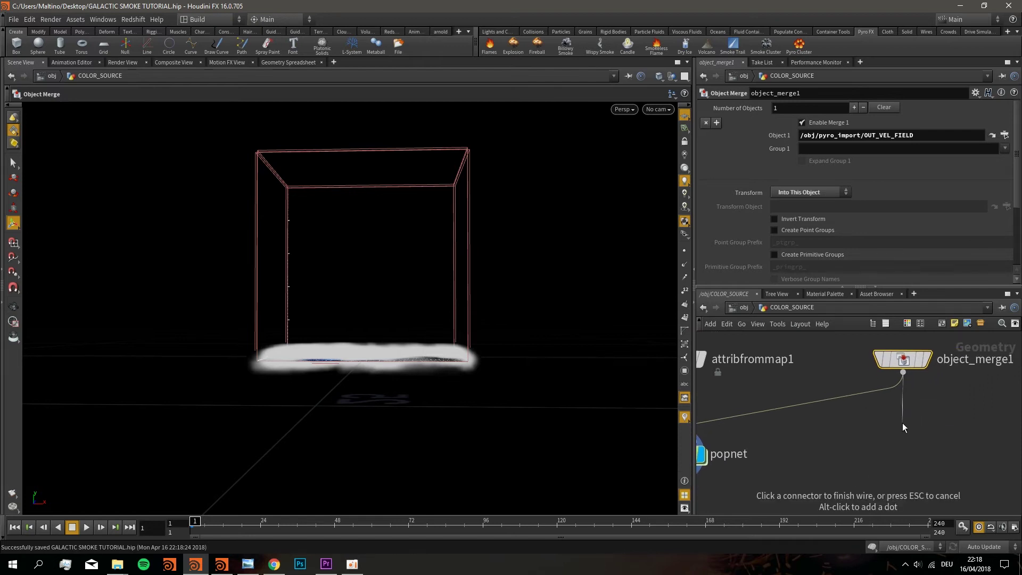
pyautogui.press('Tab')
pyautogui.write('pri')
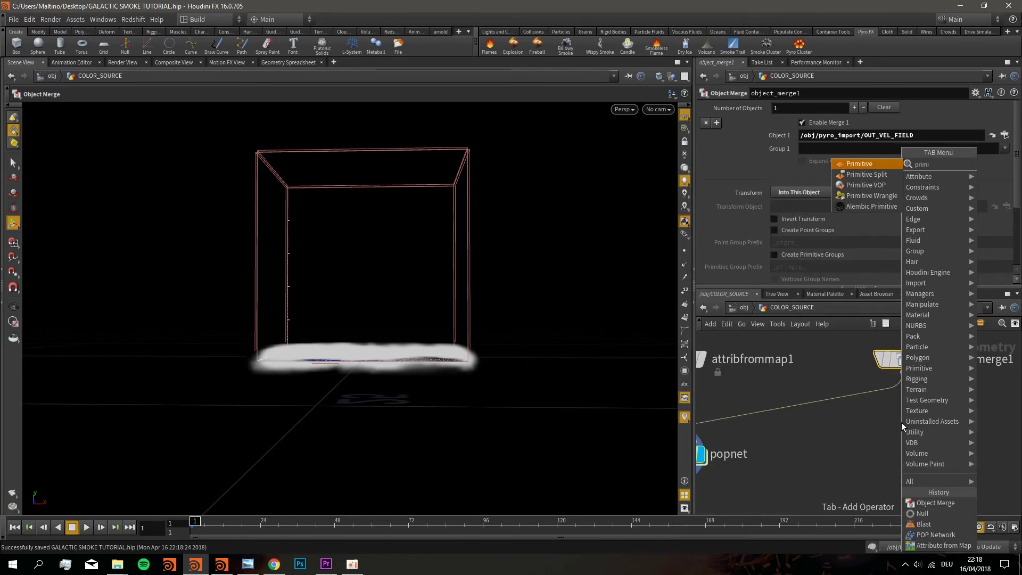
pyautogui.press('Return')
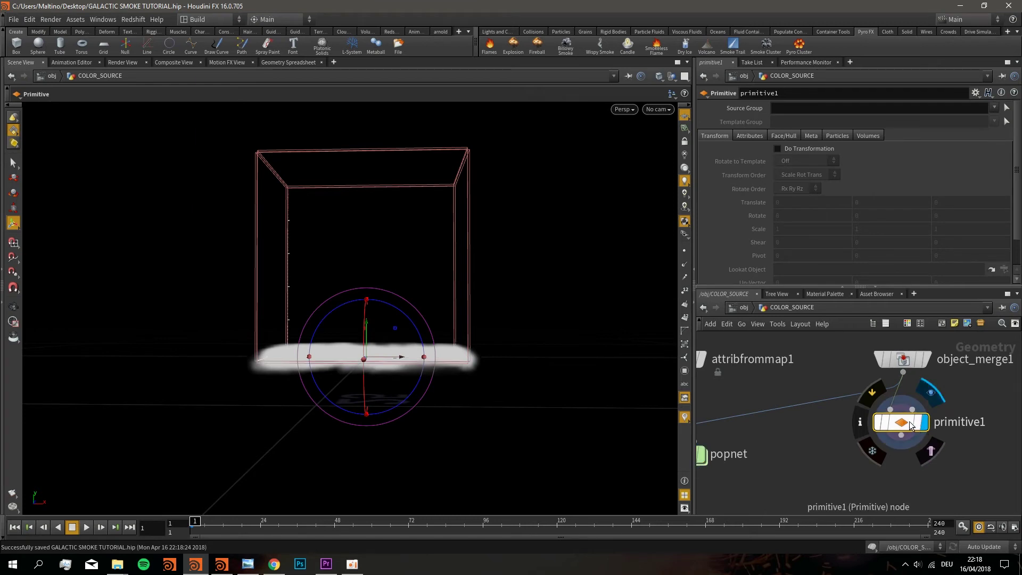
pyautogui.click(868, 136)
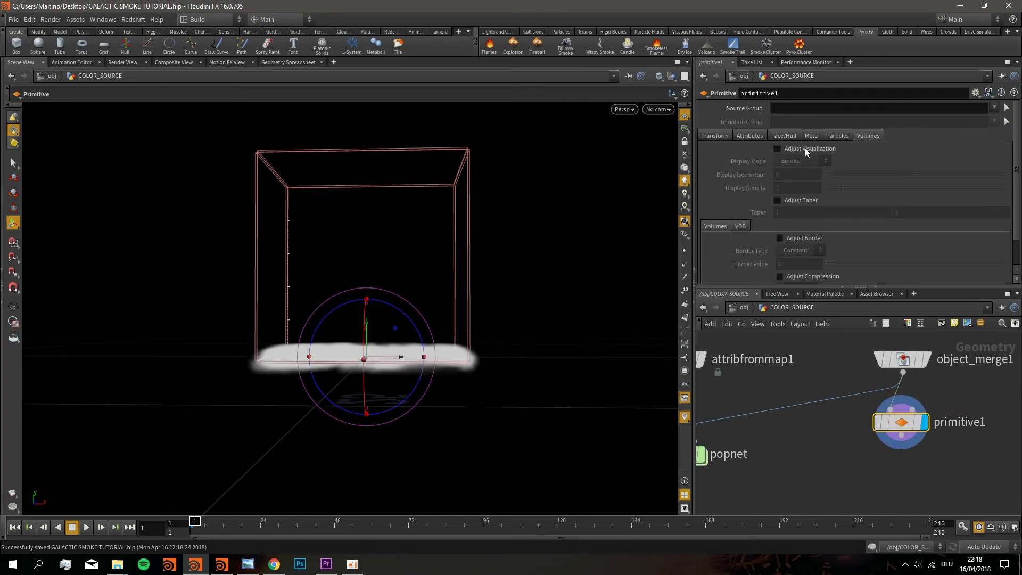
pyautogui.click(777, 149)
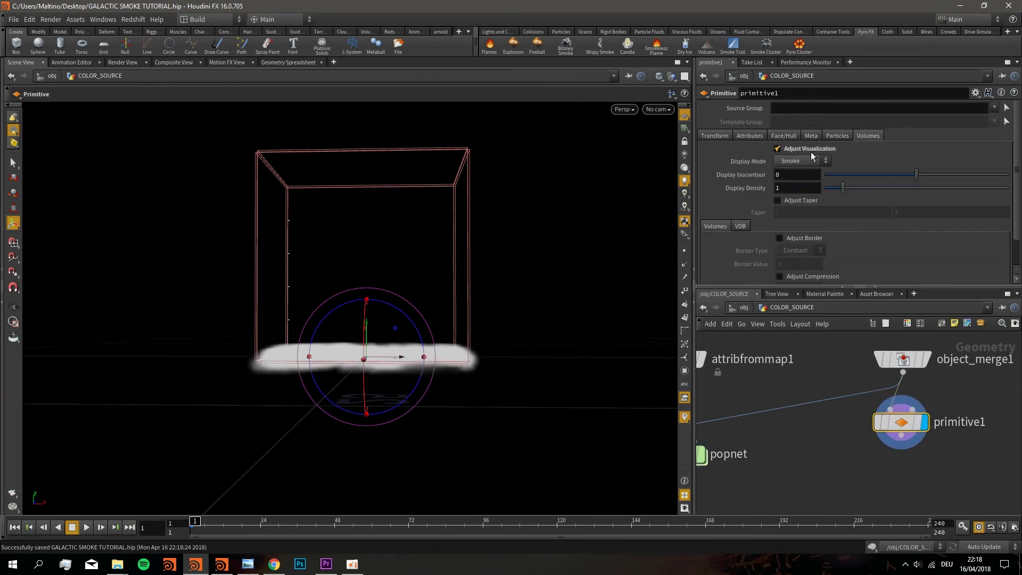
# Preview the velocity volume in playback with other objects hidden, and delete primitive1 after returning to frame 1
pyautogui.click(682, 117)
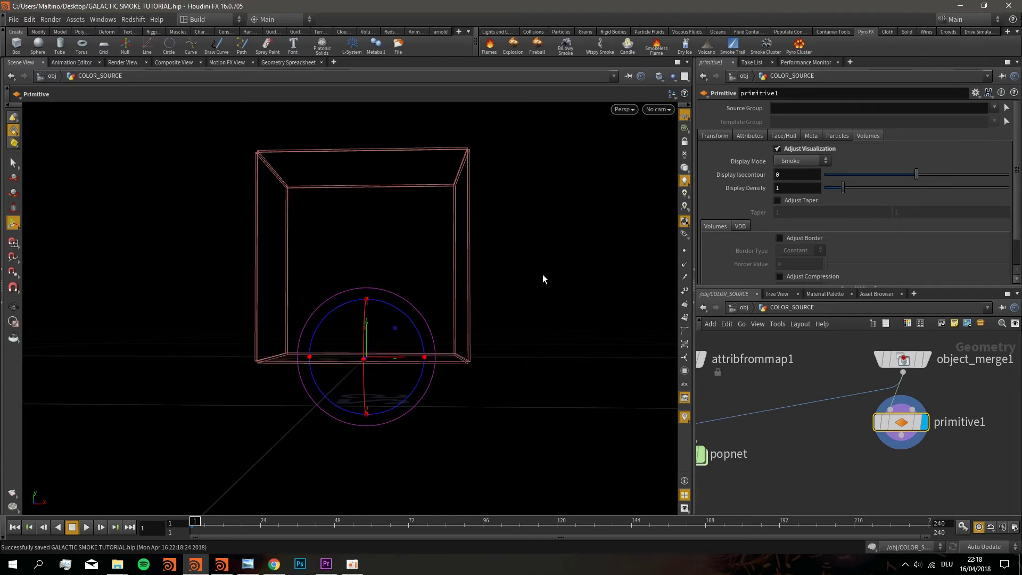
pyautogui.press('Up')
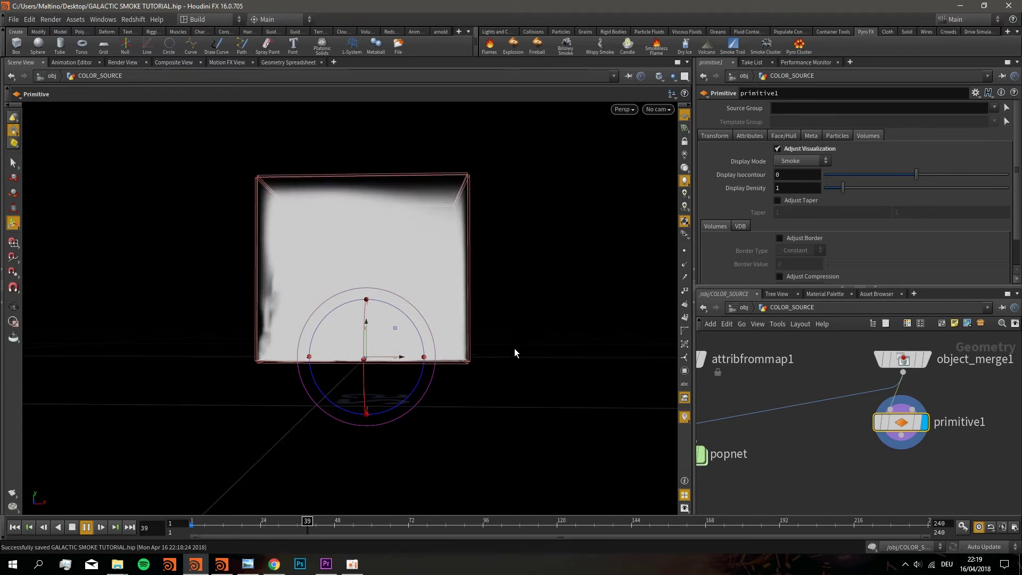
pyautogui.moveTo(284, 524); pyautogui.dragTo(193, 523)
pyautogui.press('Delete')
# Inside popnet, delete the wire_pops_into_here node so that source_first_input feeds popsolver directly
pyautogui.scroll(-2, 880, 437)
pyautogui.doubleClick(809, 455)
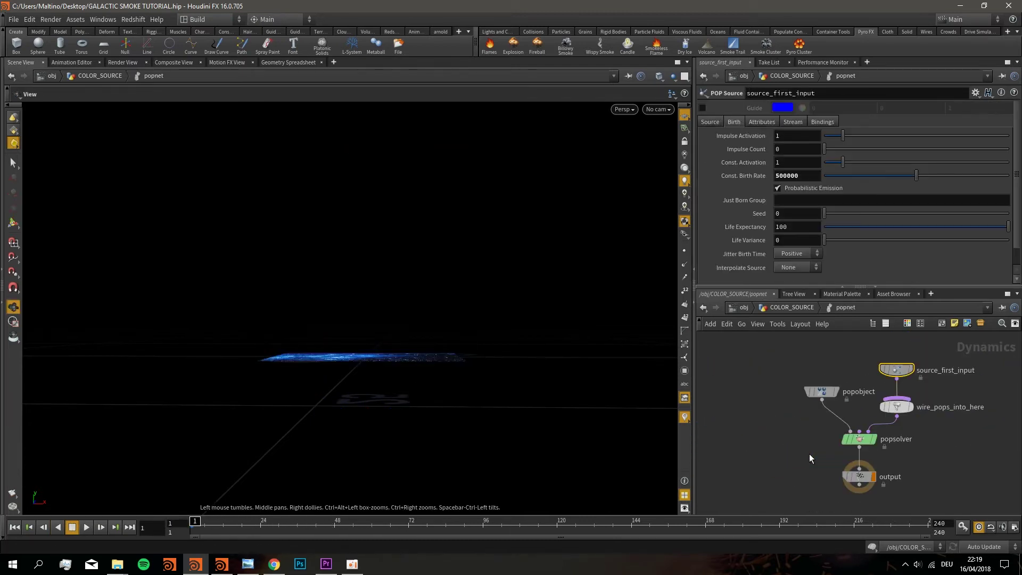
pyautogui.scroll(2, 915, 417)
pyautogui.click(882, 404)
pyautogui.press('Delete')
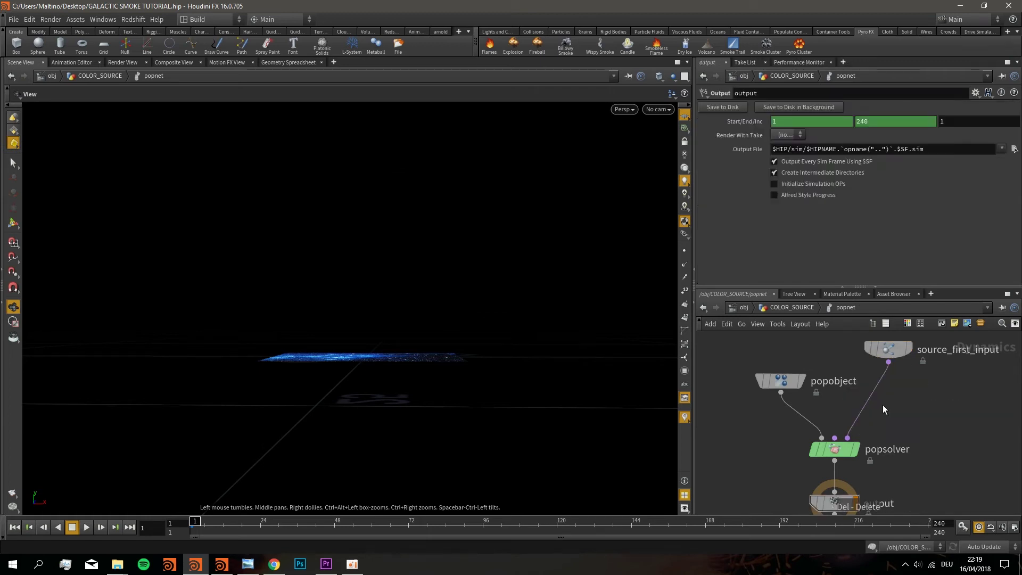
# Insert a POP Advect by Volumes node between source_first_input and popsolver, save the scene, and move popobject aside
pyautogui.press('Tab')
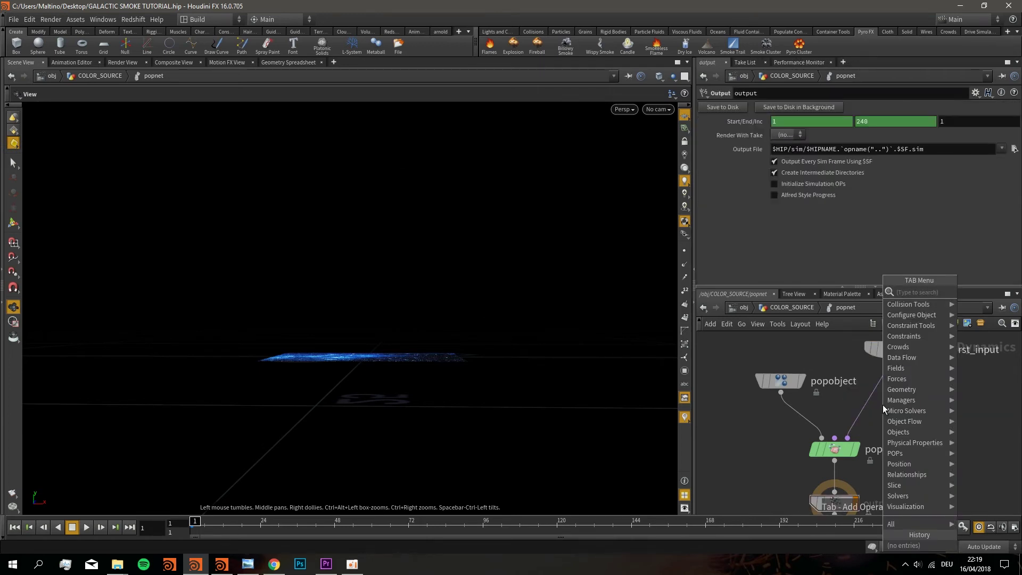
pyautogui.write('popadvec')
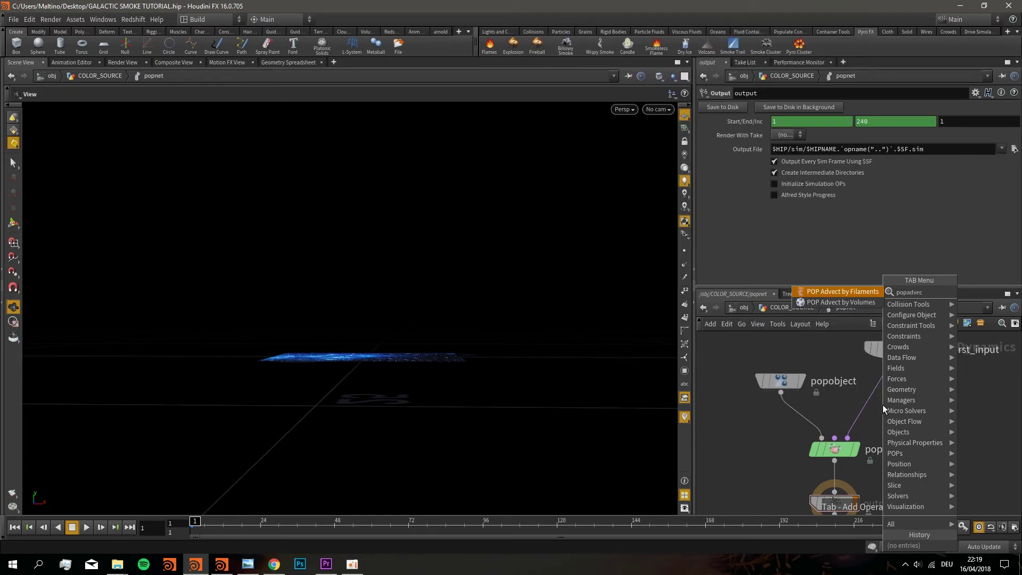
pyautogui.press('Return')
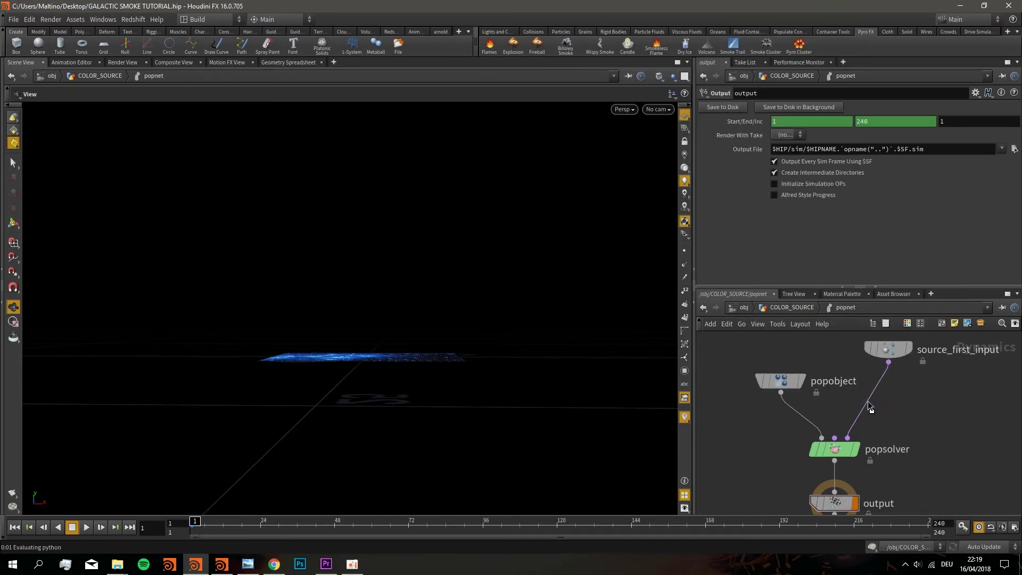
pyautogui.click(893, 401)
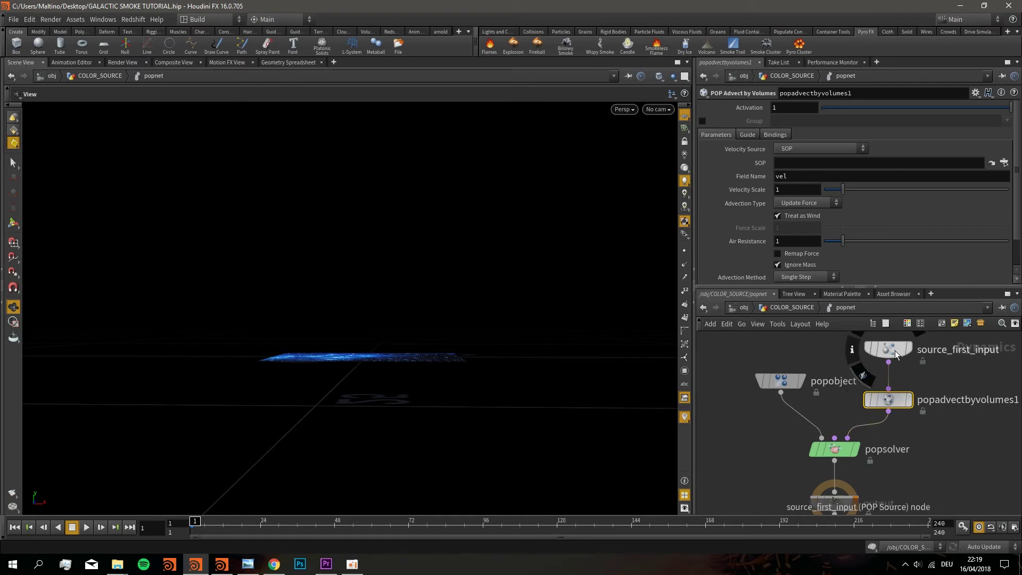
pyautogui.hotkey('ctrl', 's')
pyautogui.moveTo(793, 379); pyautogui.dragTo(736, 397)
# Set the Velocity Source of popadvectbyvolumes1 to Second Context Geometry and check object_merge1's wire into popnet's second input
pyautogui.click(823, 148)
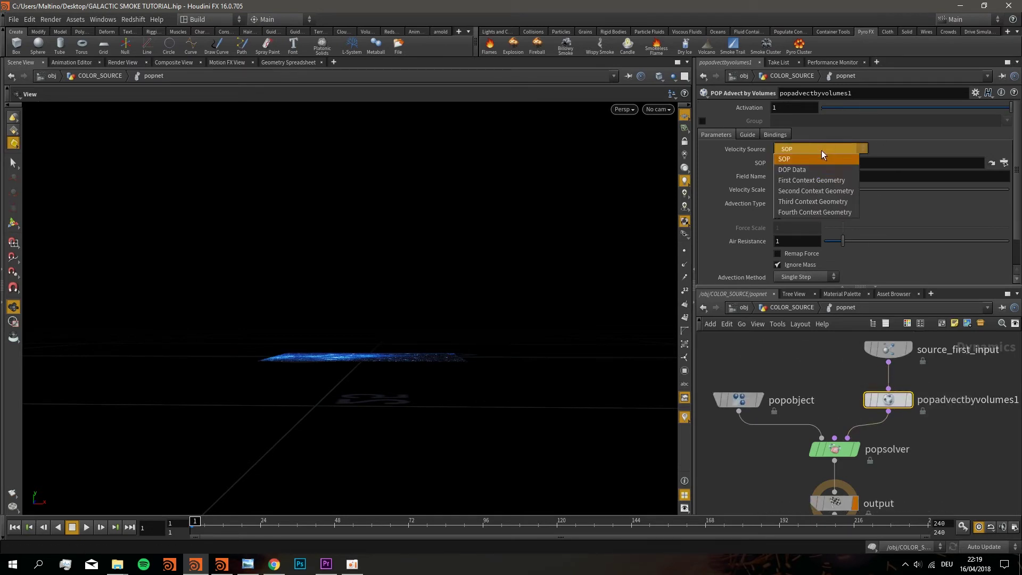
pyautogui.click(817, 190)
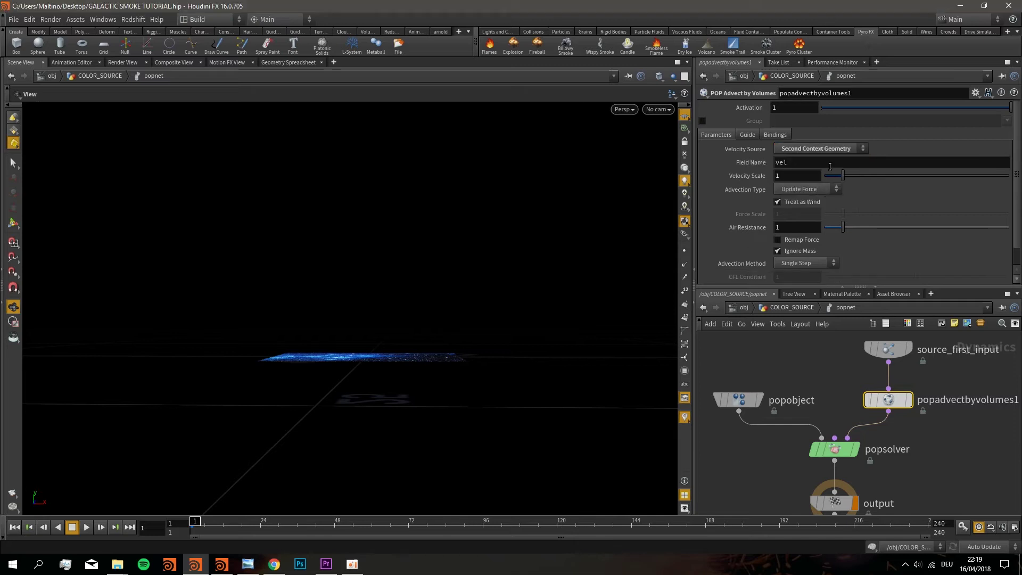
pyautogui.click(822, 148)
pyautogui.click(809, 155)
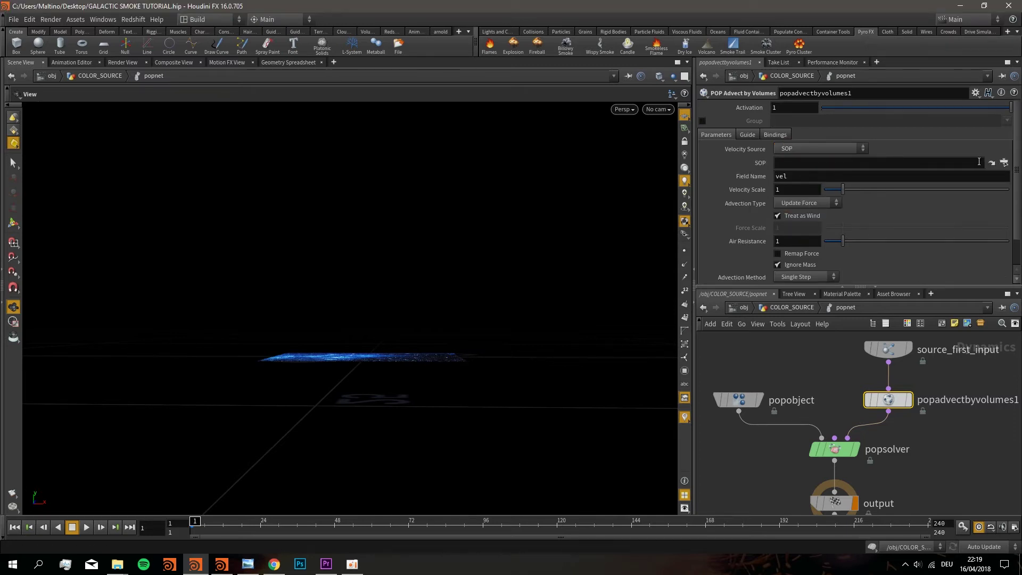
pyautogui.click(990, 164)
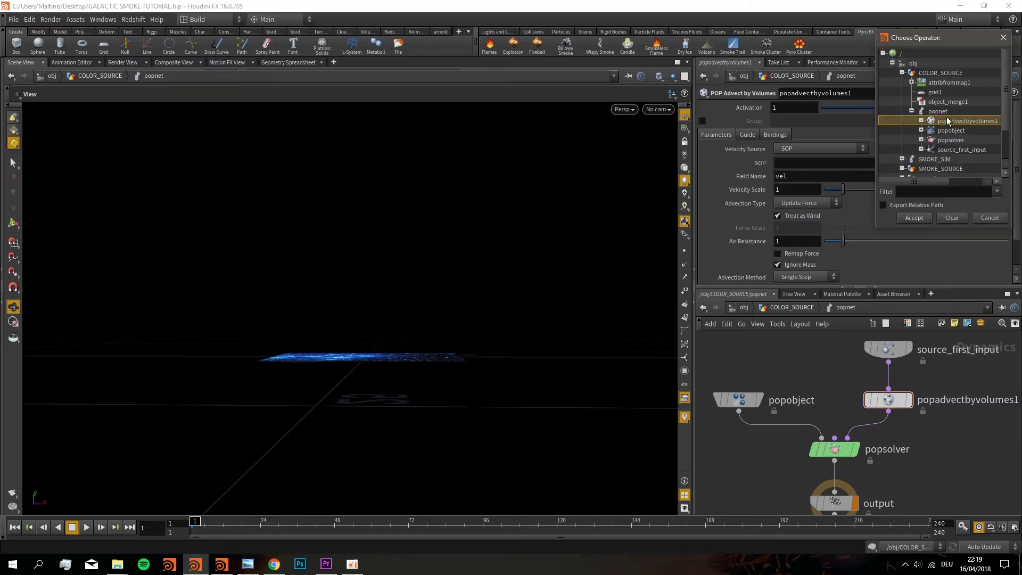
pyautogui.click(1003, 37)
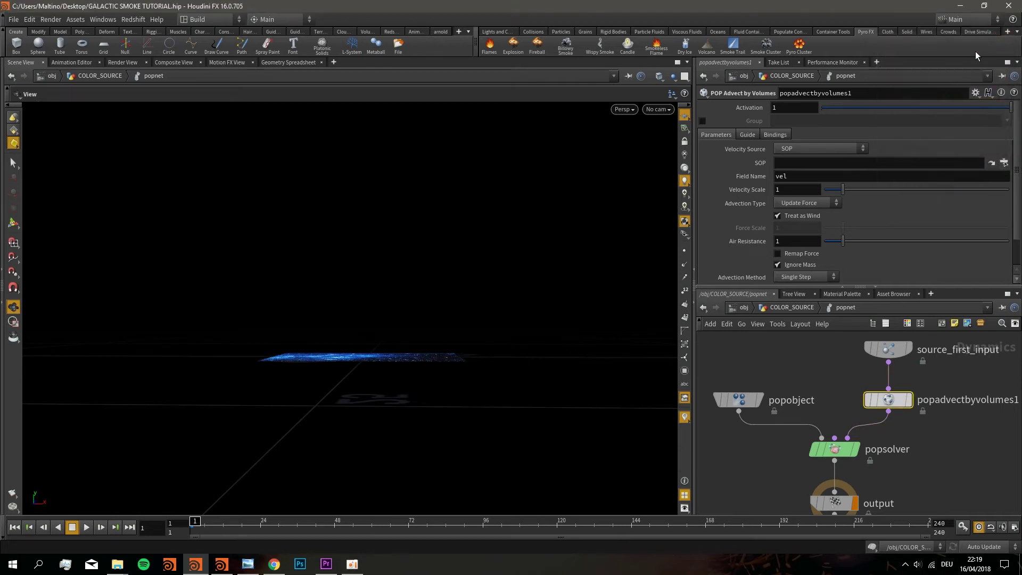
pyautogui.click(829, 148)
pyautogui.click(819, 190)
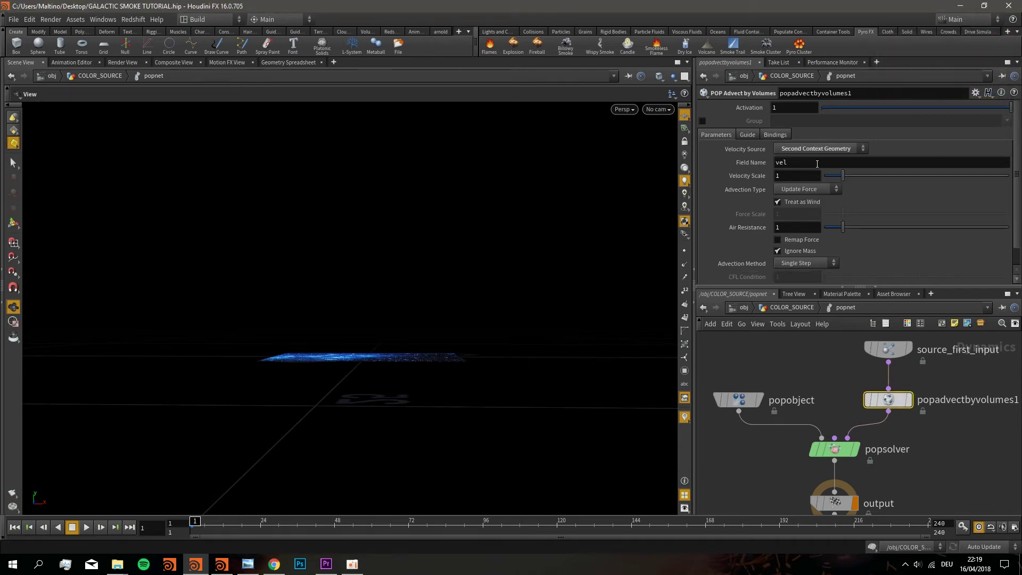
pyautogui.click(782, 308)
pyautogui.click(804, 445)
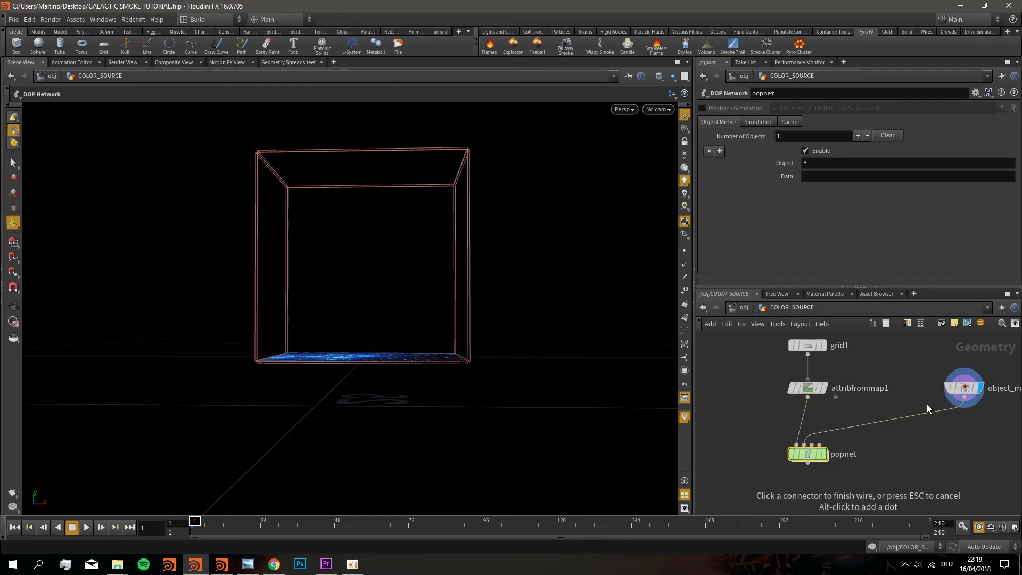
pyautogui.click(963, 403)
pyautogui.doubleClick(807, 454)
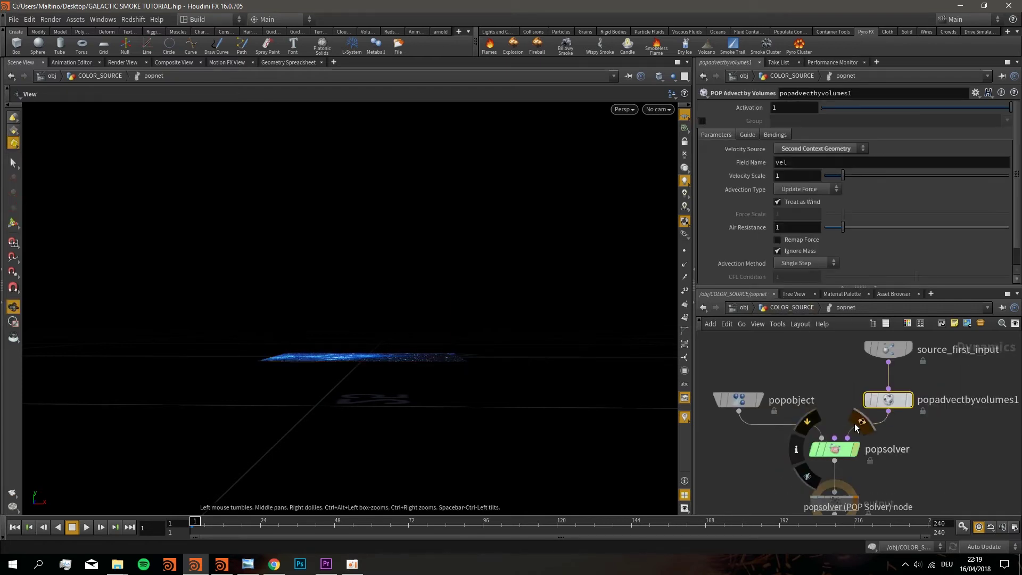
# Set the Advection Type of popadvectbyvolumes1 to Update Velocity and play the particle simulation, stopping at frame 28
pyautogui.click(808, 191)
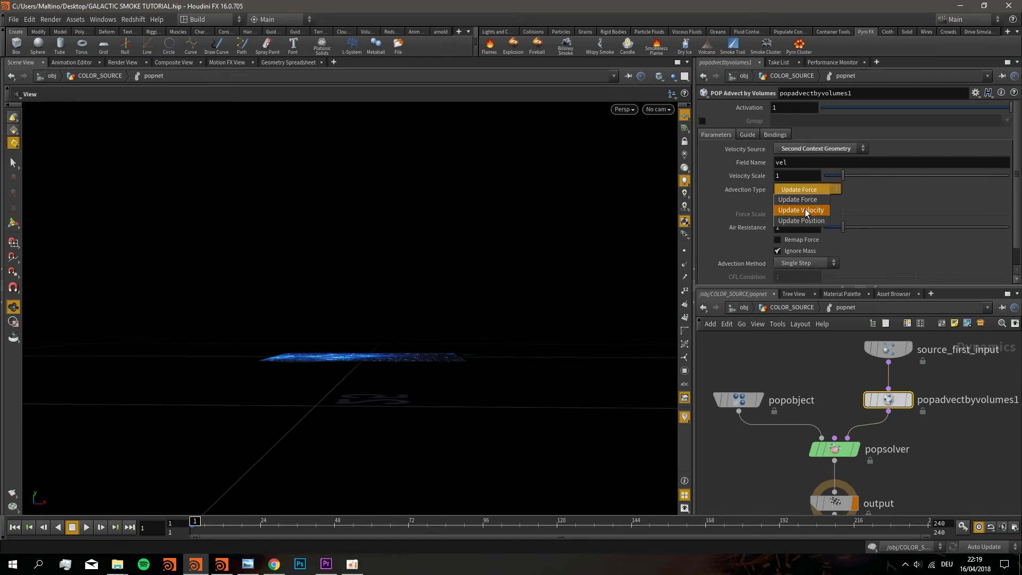
pyautogui.click(803, 210)
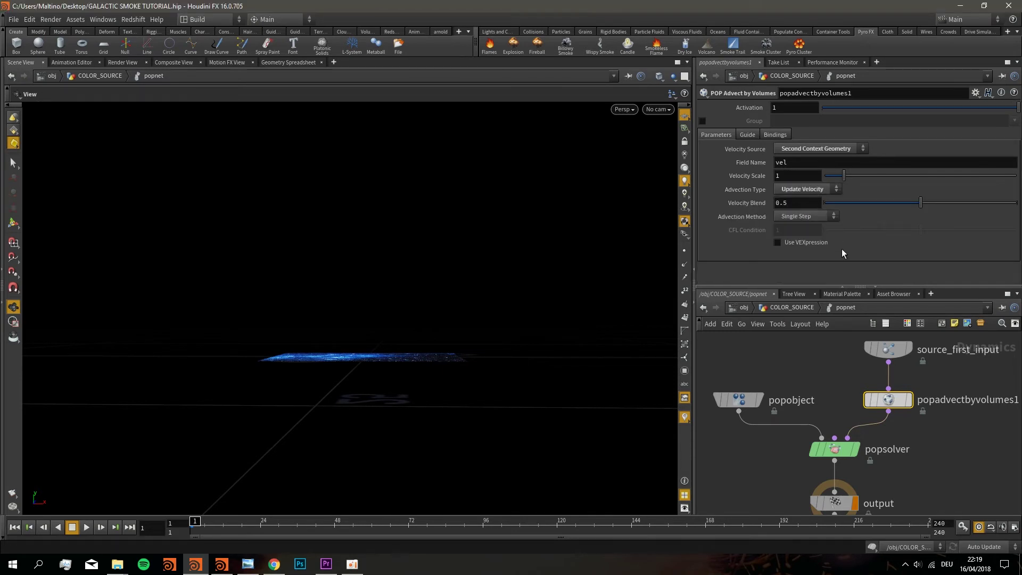
pyautogui.press('Up')
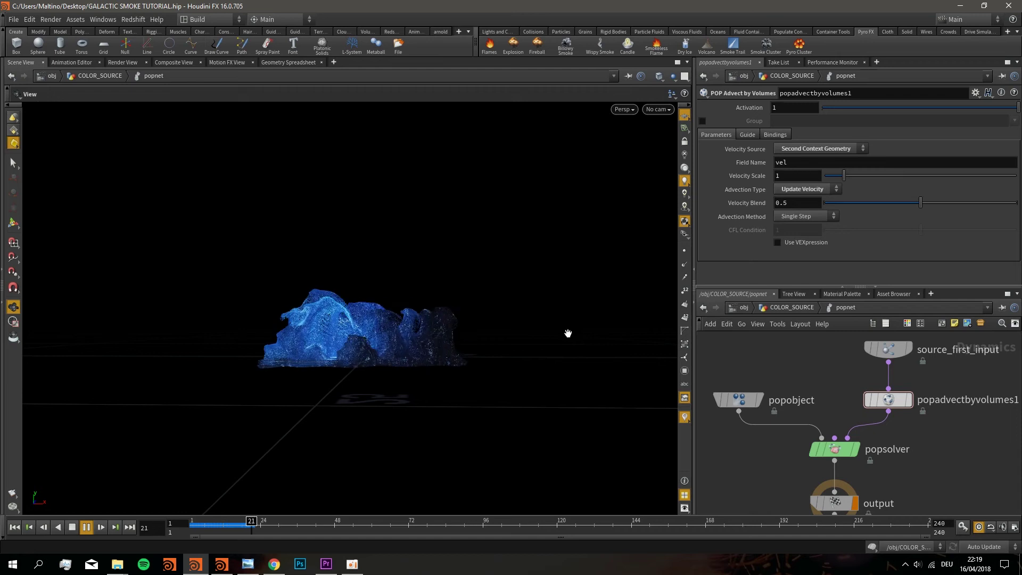
pyautogui.click(273, 525)
# At the object level, turn off the display of SMOKE_SOURCE and SMOKE_SIM, and go back into COLOR_SOURCE
pyautogui.click(748, 309)
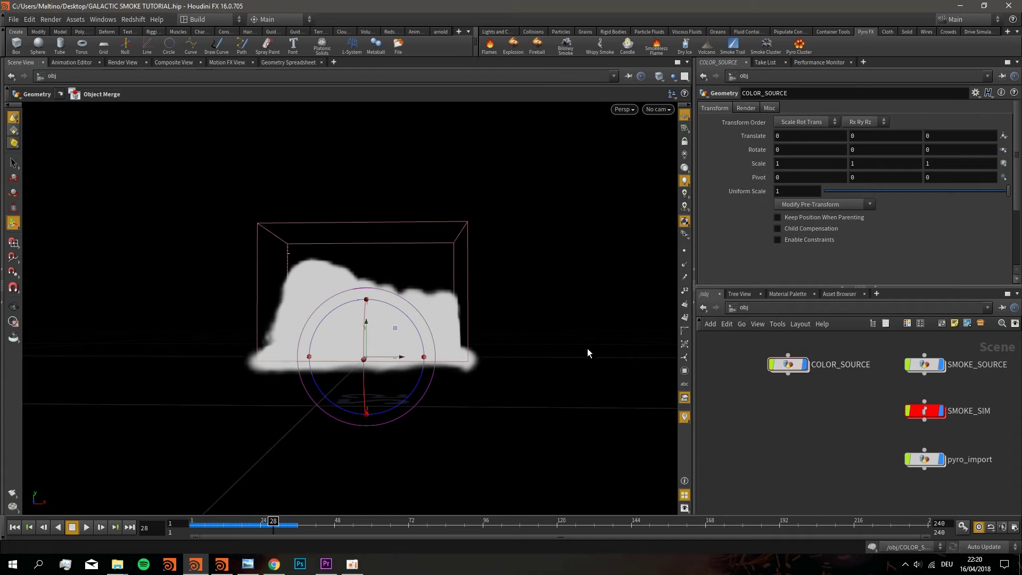
pyautogui.click(774, 367)
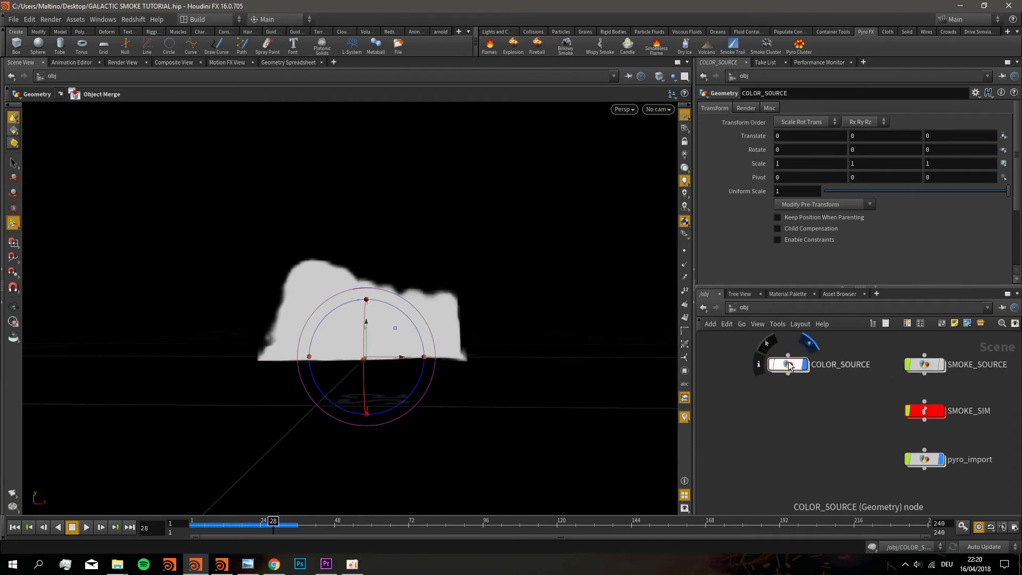
pyautogui.doubleClick(783, 365)
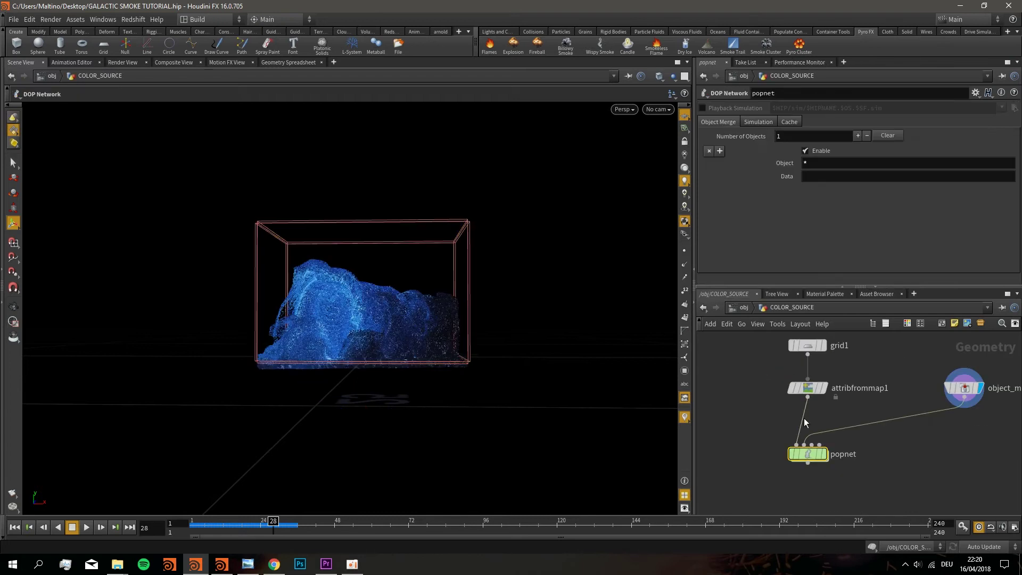
# Return to the object level and set the current frame to 27
pyautogui.click(744, 308)
pyautogui.press('Escape')
pyautogui.moveTo(488, 403); pyautogui.dragTo(373, 330)
pyautogui.press('Return')
pyautogui.moveTo(270, 522)
pyautogui.mouseDown()
pyautogui.moveTo(205, 525)
pyautogui.moveTo(256, 526)
pyautogui.mouseUp()
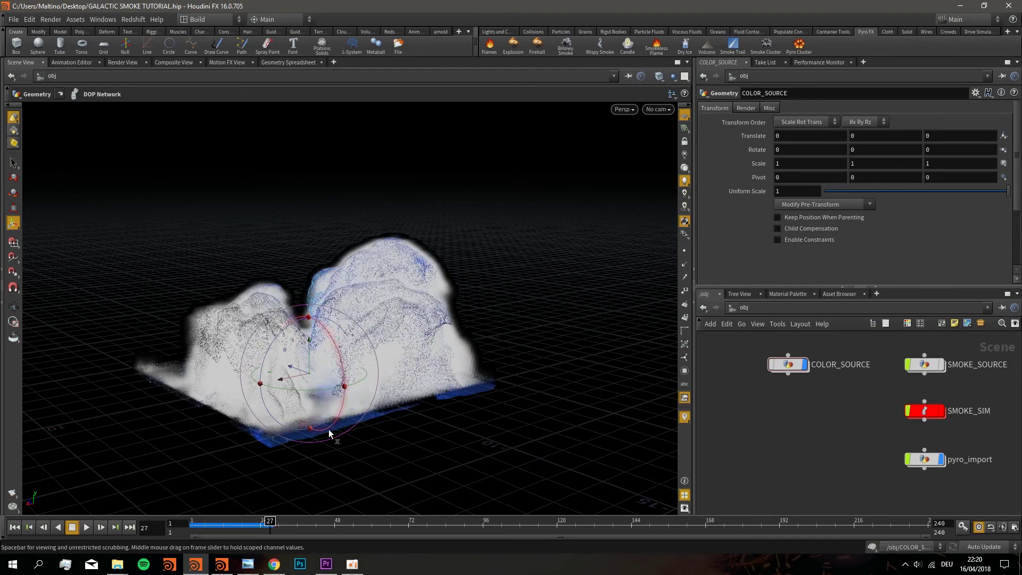
pyautogui.moveTo(375, 314)
pyautogui.mouseDown()
pyautogui.moveTo(515, 282)
pyautogui.moveTo(413, 297)
pyautogui.moveTo(392, 319)
pyautogui.mouseUp()
# Start a Mantra preview render of the scene, save the file, and turn off the display of COLOR_SOURCE
pyautogui.click(123, 62)
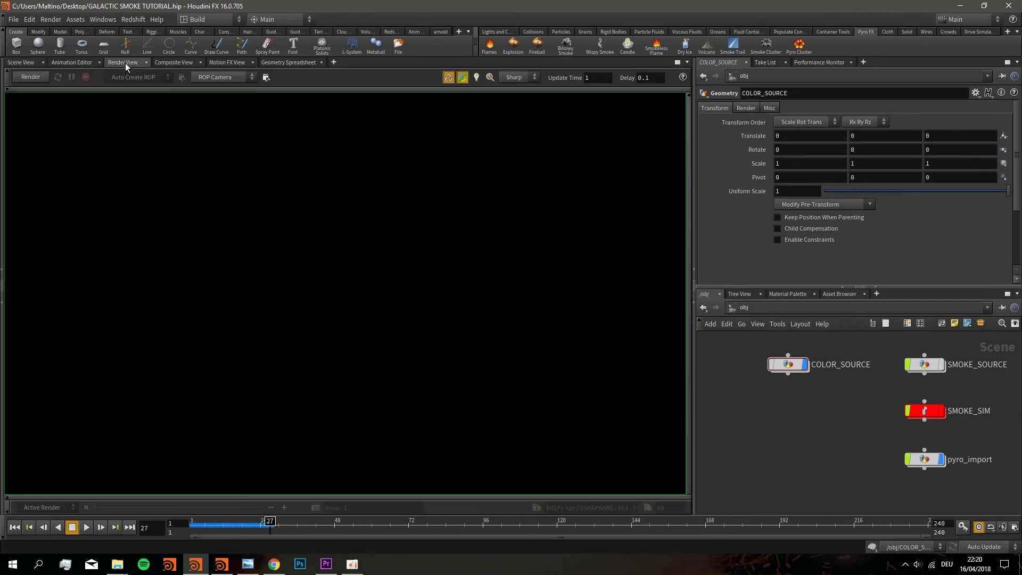
pyautogui.click(43, 77)
pyautogui.hotkey('ctrl', 's')
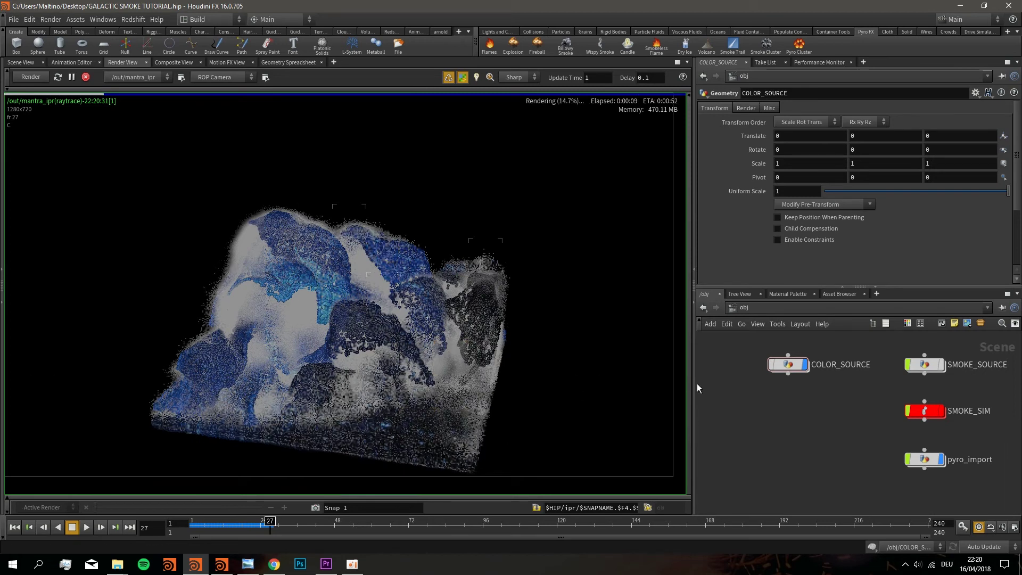
pyautogui.moveTo(805, 366)
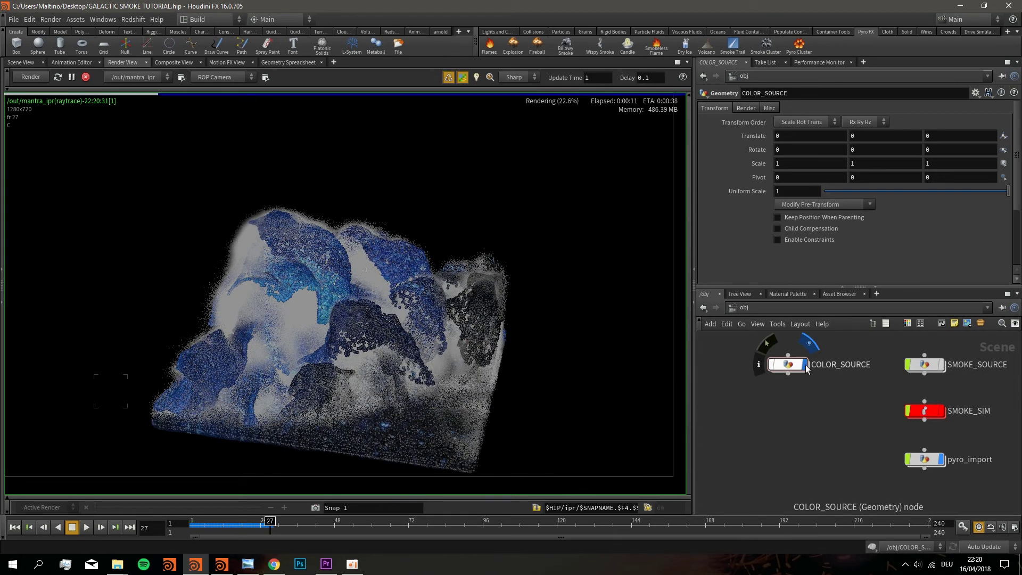
pyautogui.click(805, 366)
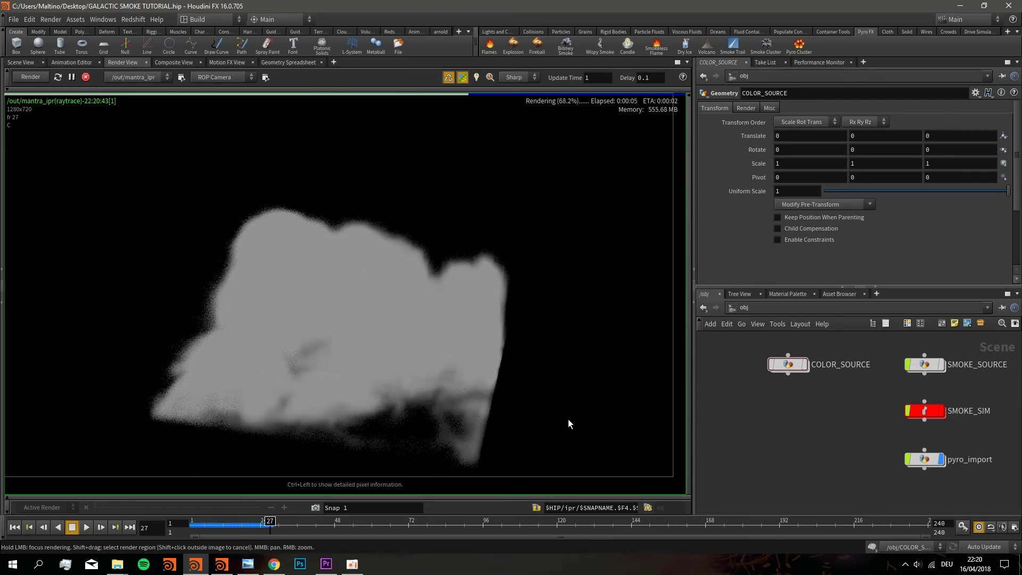
# Check the render settings of pyro_import and add a Pyro Shader node in the mat network
pyautogui.click(924, 459)
pyautogui.click(746, 108)
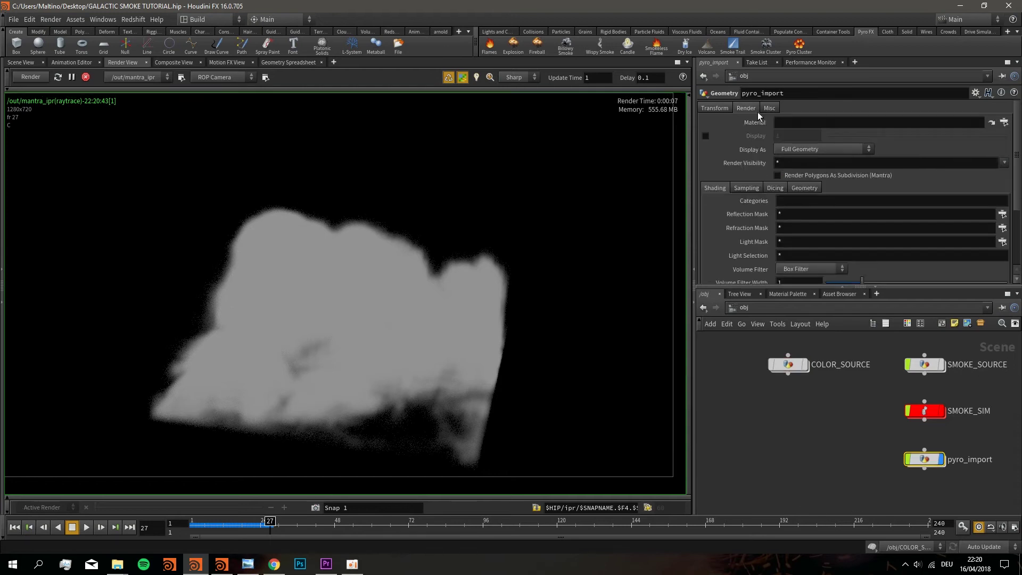
pyautogui.click(777, 308)
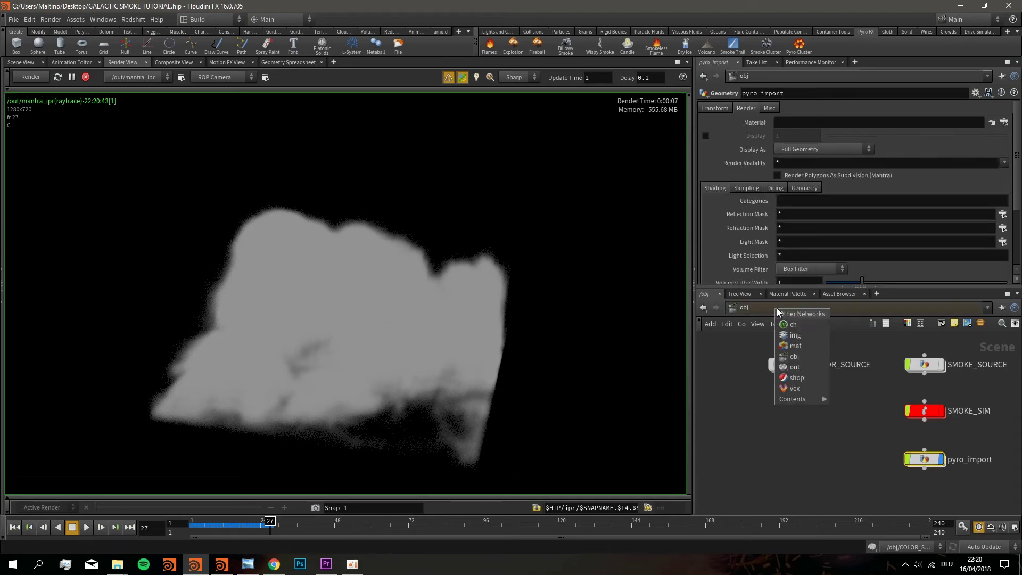
pyautogui.click(794, 347)
pyautogui.press('Tab')
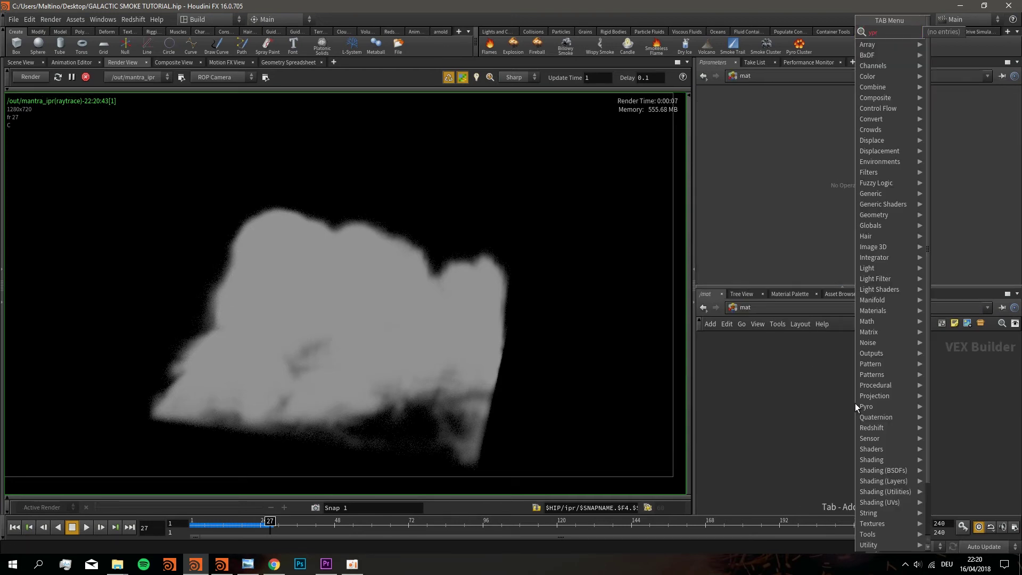
pyautogui.write('pyrosh')
pyautogui.press('Return')
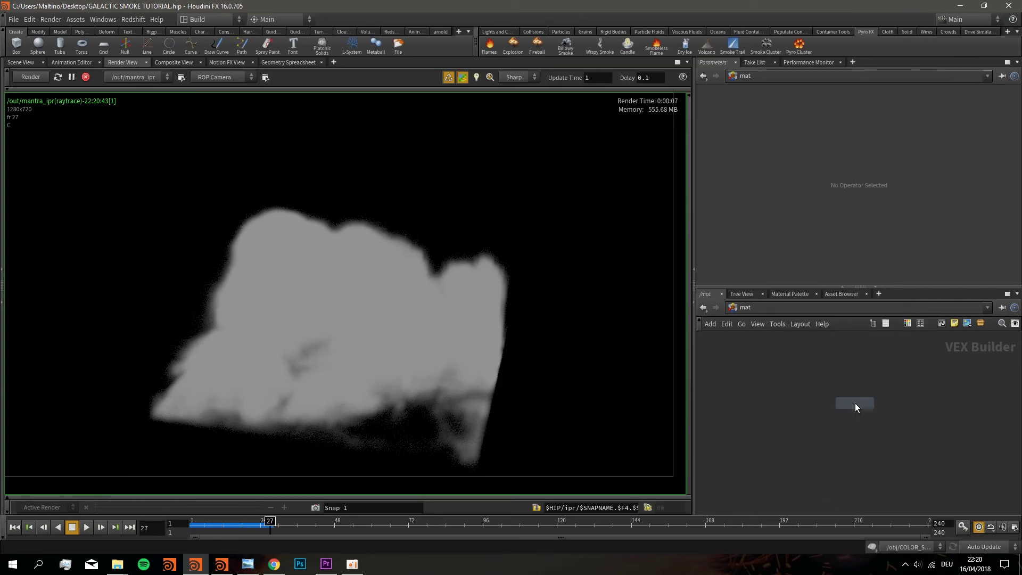
pyautogui.click(855, 403)
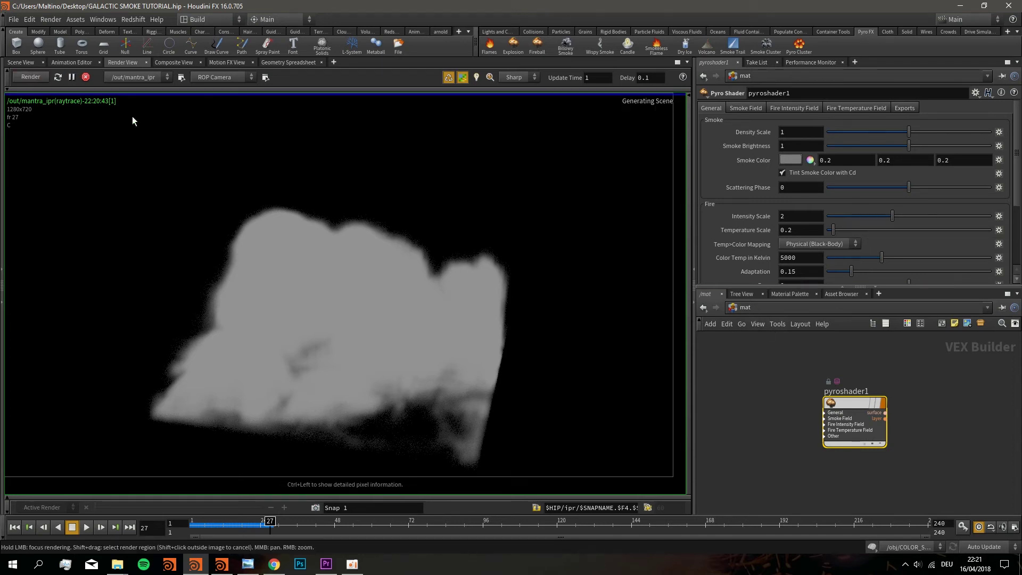
# Back at the object level, assign /mat/pyroshader1 as the material of pyro_import and save the scene
pyautogui.click(763, 308)
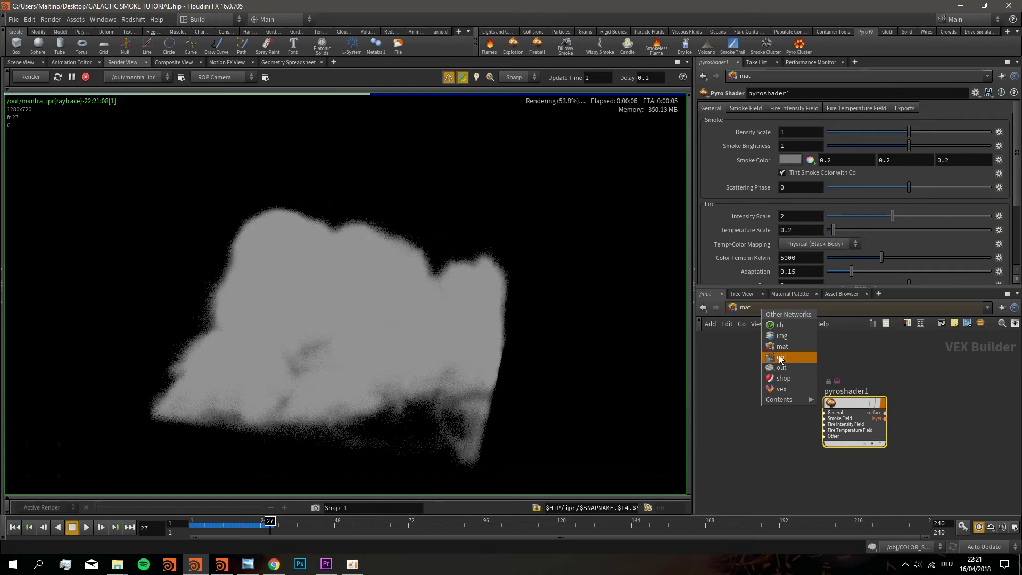
pyautogui.click(744, 309)
pyautogui.click(744, 309)
pyautogui.click(774, 358)
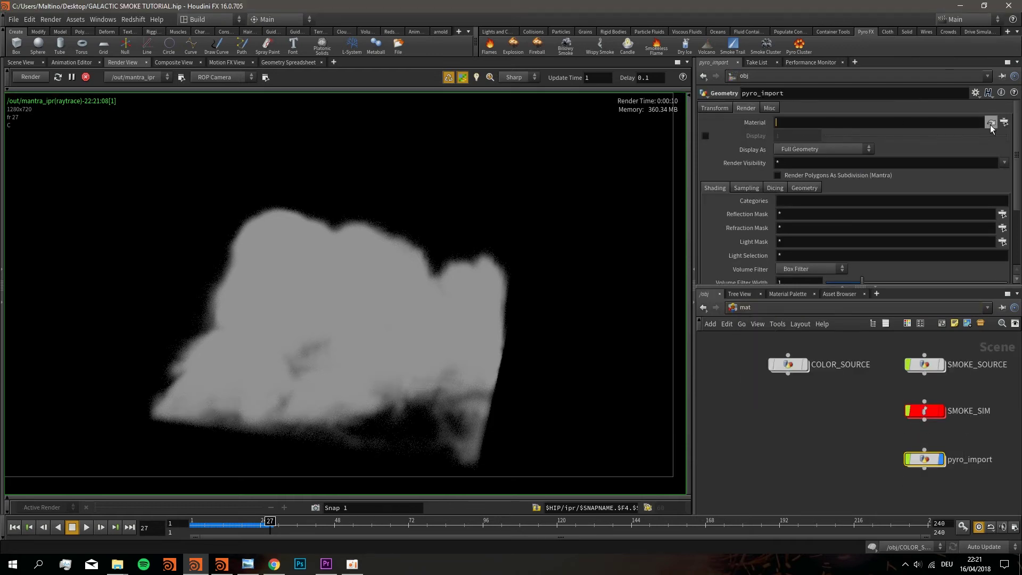
pyautogui.click(1003, 122)
pyautogui.click(892, 63)
pyautogui.doubleClick(928, 75)
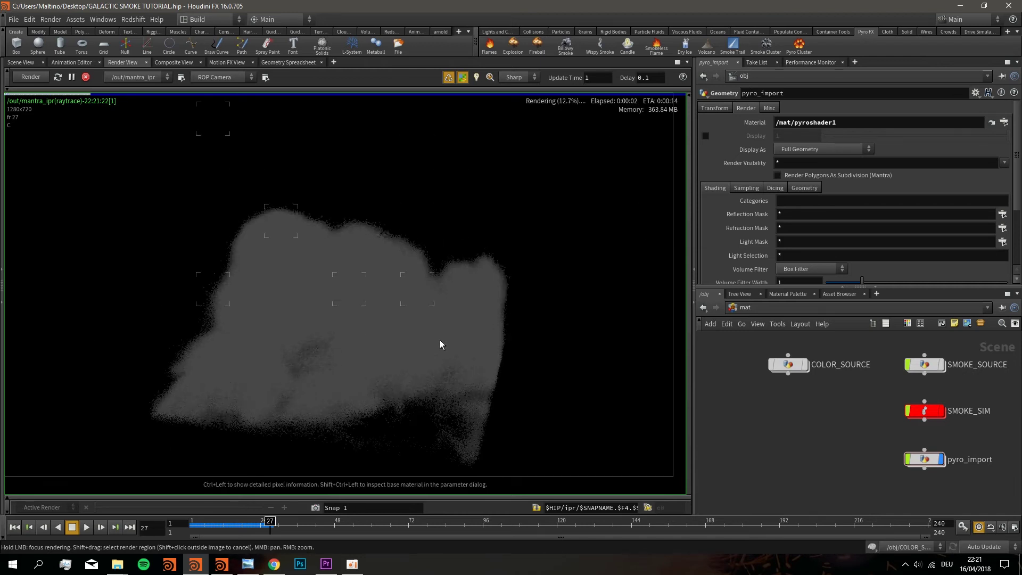
pyautogui.hotkey('ctrl', 's')
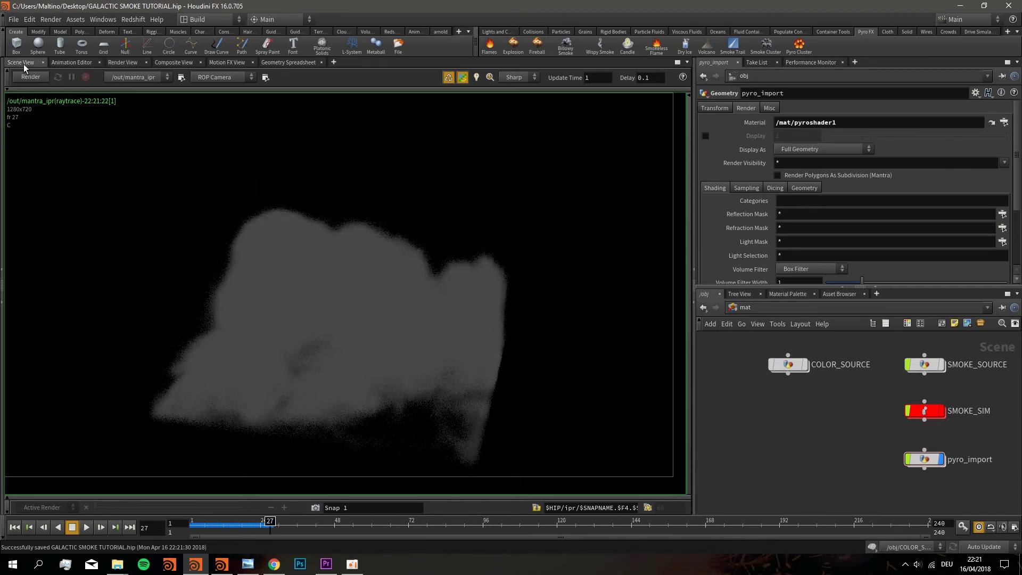
# Return to the scene view, turn on the display of COLOR_SOURCE and hide pyro_import
pyautogui.hotkey('ctrl', 'Tab')
pyautogui.click(791, 365)
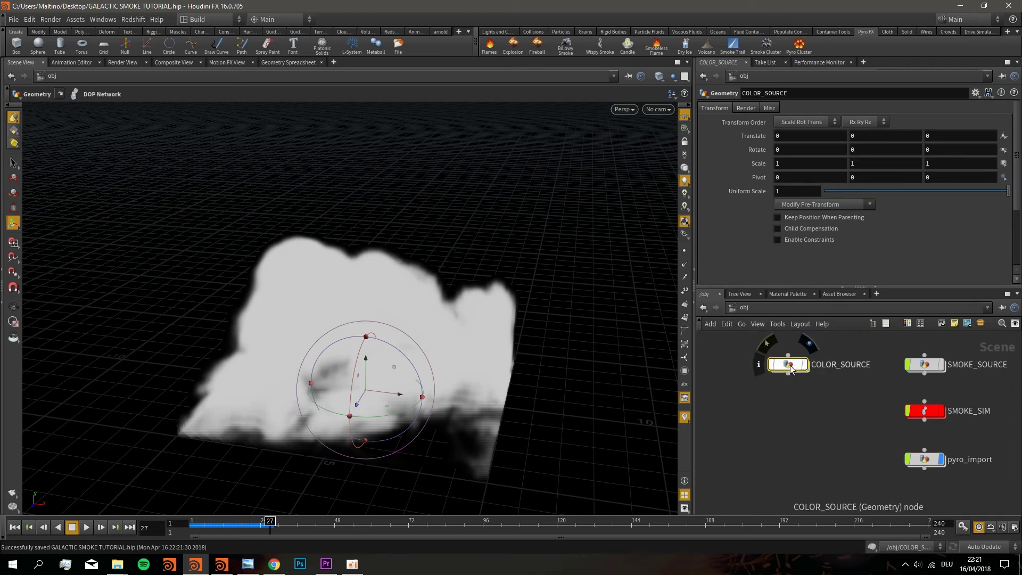
pyautogui.click(496, 33)
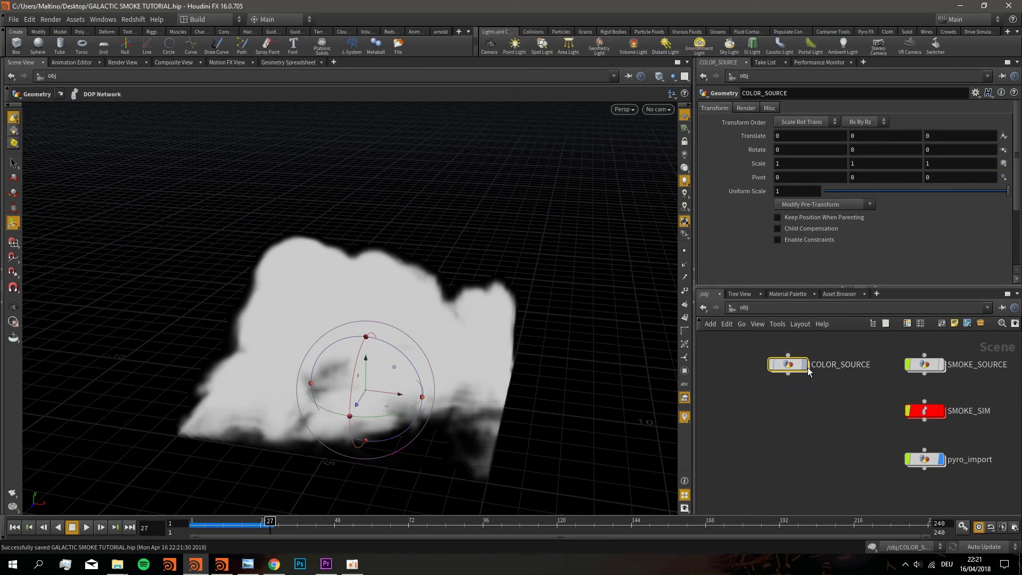
pyautogui.click(785, 406)
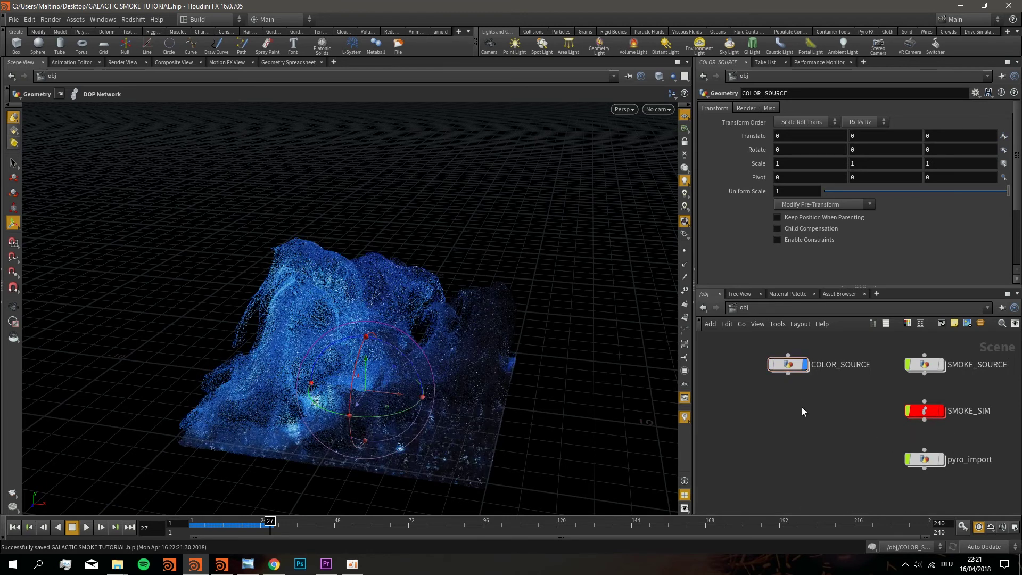
# Create a geometry light from the COLOR_SOURCE particles and place its node below COLOR_SOURCE
pyautogui.click(787, 364)
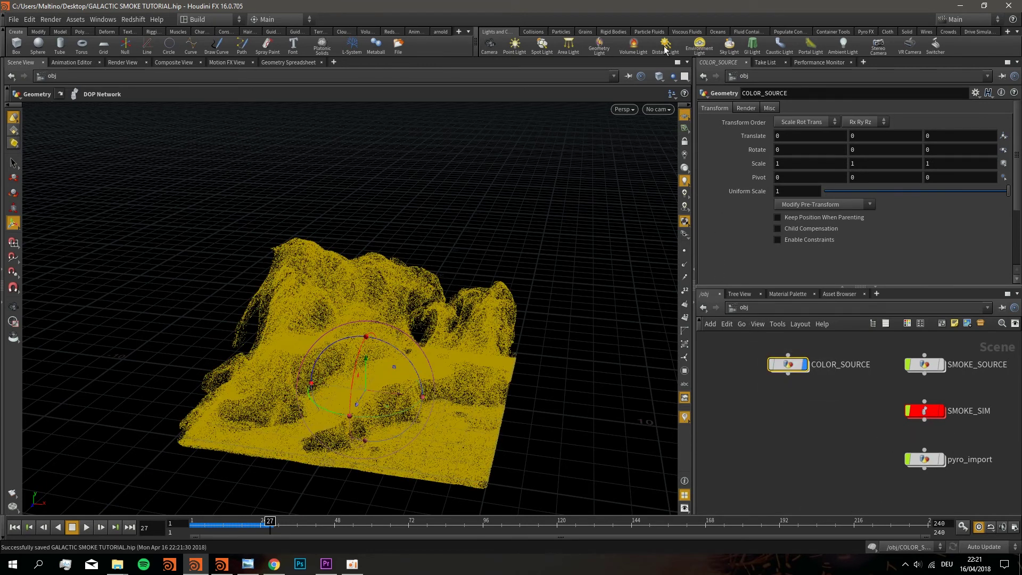
pyautogui.click(601, 47)
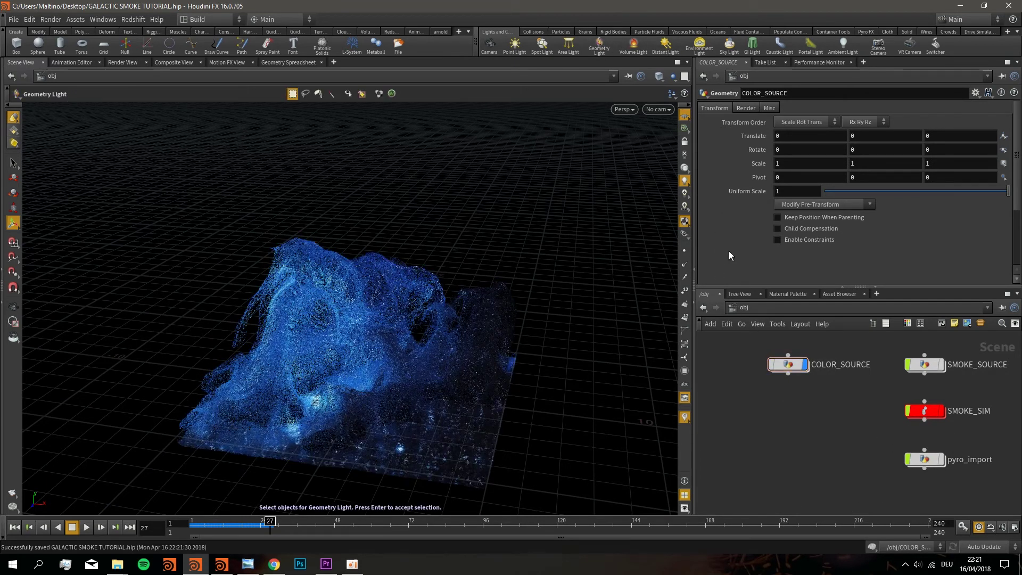
pyautogui.click(420, 364)
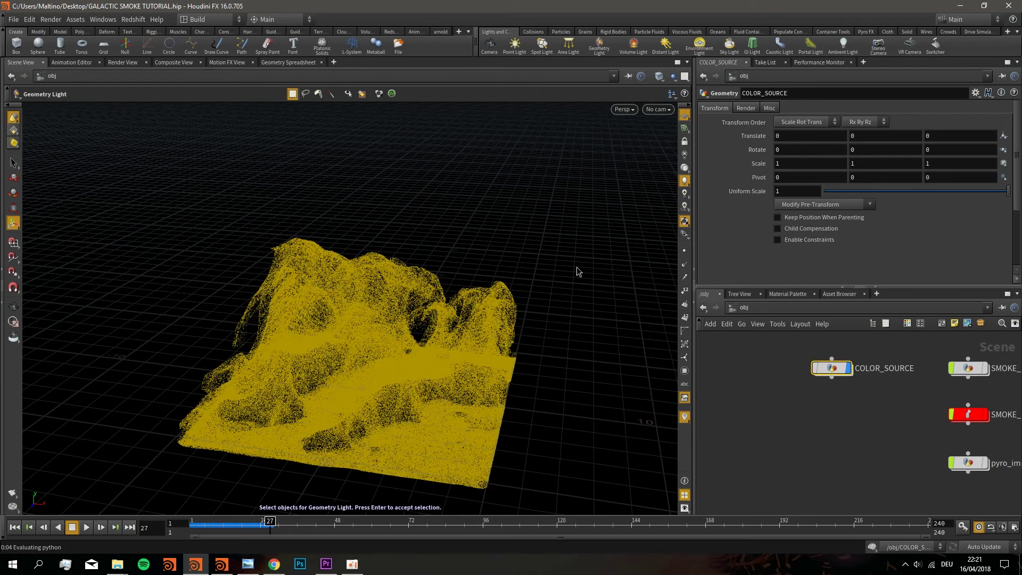
pyautogui.press('Return')
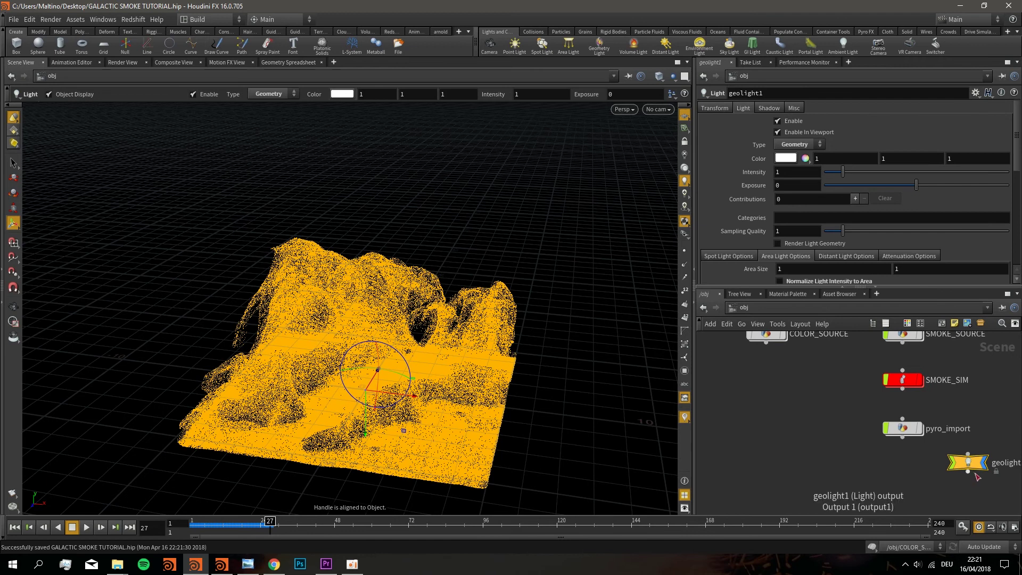
pyautogui.moveTo(966, 458); pyautogui.dragTo(768, 384)
pyautogui.press('Escape')
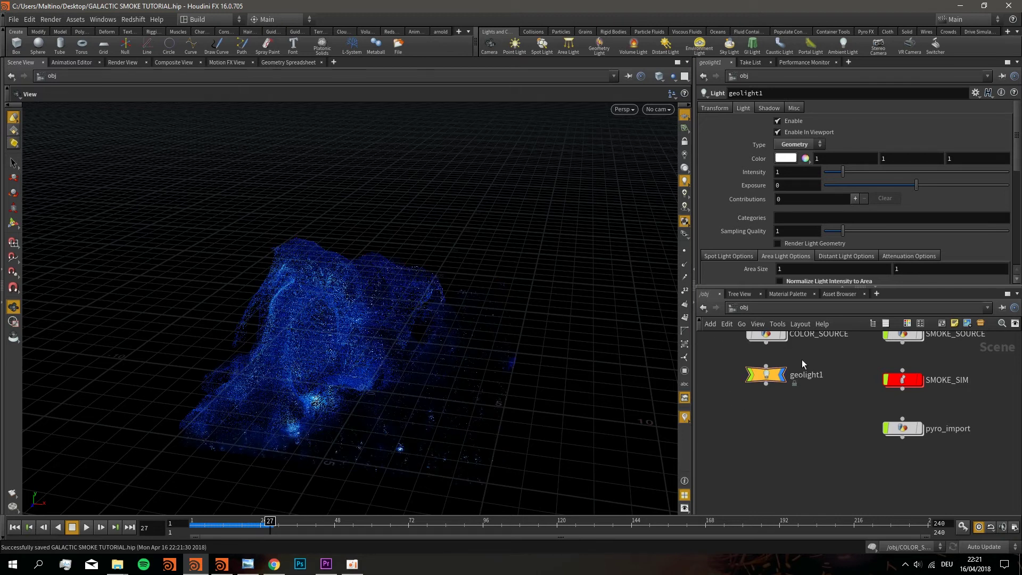
# Hide COLOR_SOURCE, display pyro_import again, and re-render the smoke with the geometry light
pyautogui.click(784, 336)
pyautogui.click(920, 428)
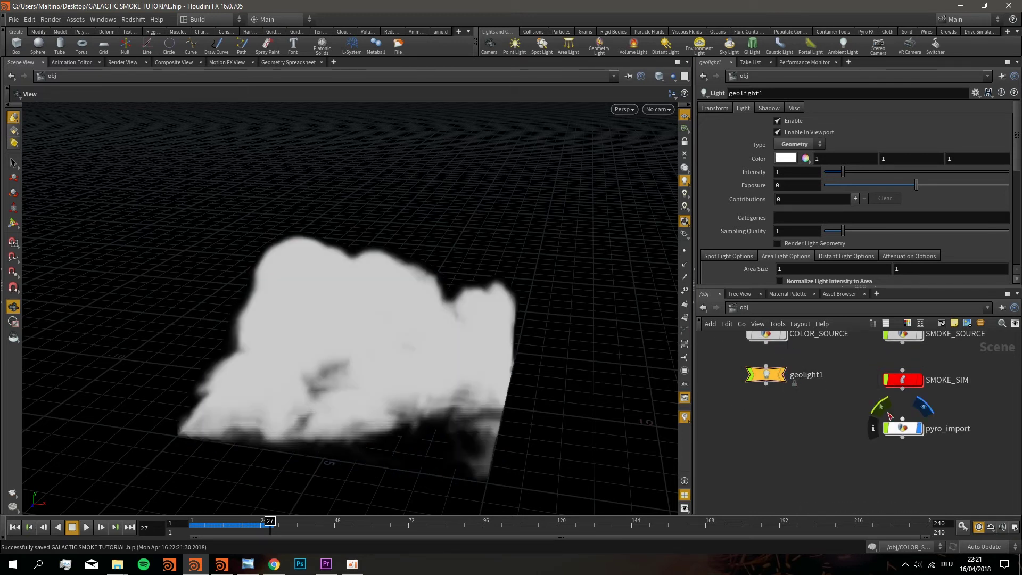
pyautogui.click(137, 62)
pyautogui.click(52, 79)
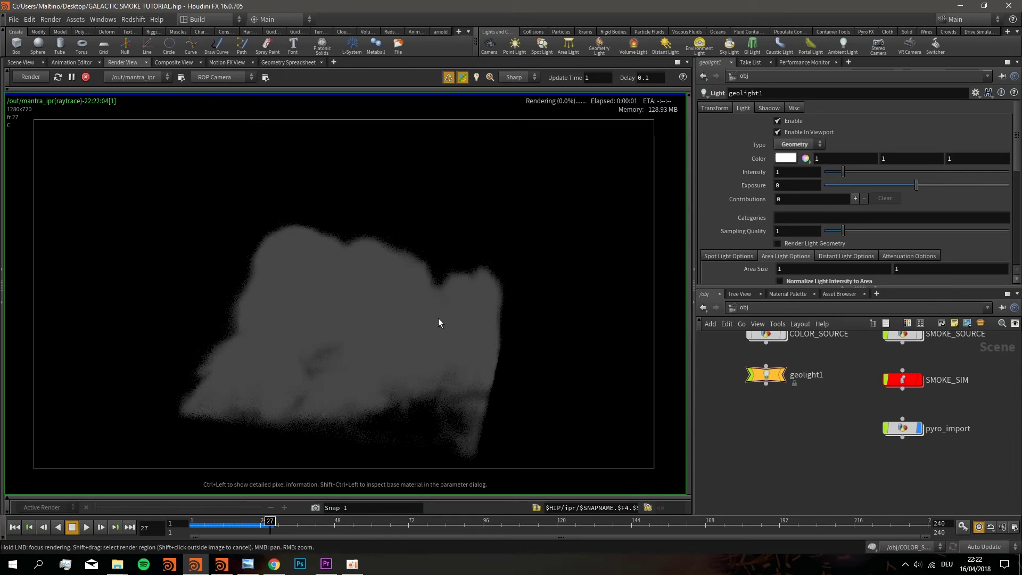
pyautogui.moveTo(439, 317); pyautogui.dragTo(447, 312, button='middle')
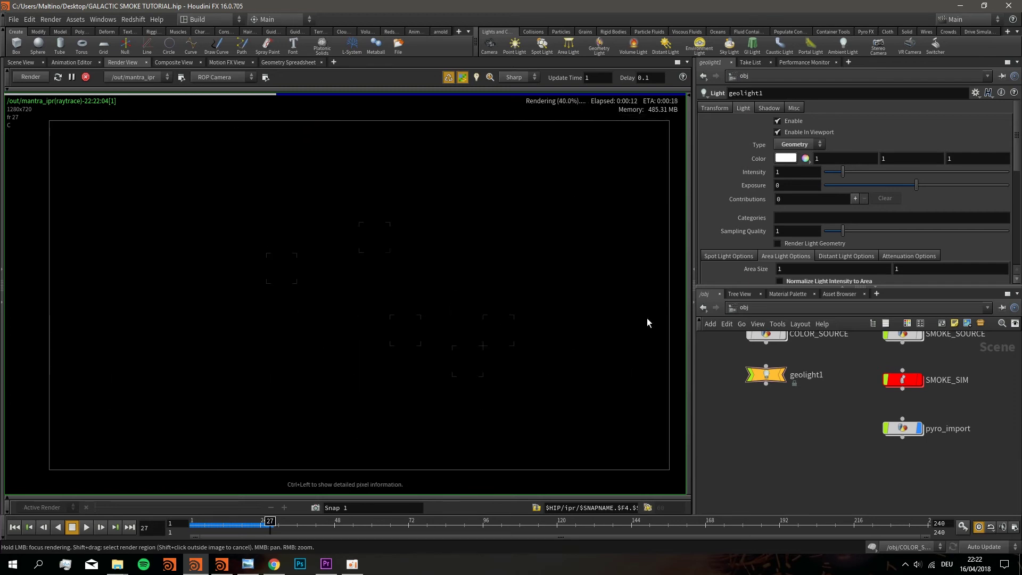
# In the mat network, set the Scattering Phase of pyroshader1 to 1 and save the scene
pyautogui.click(740, 324)
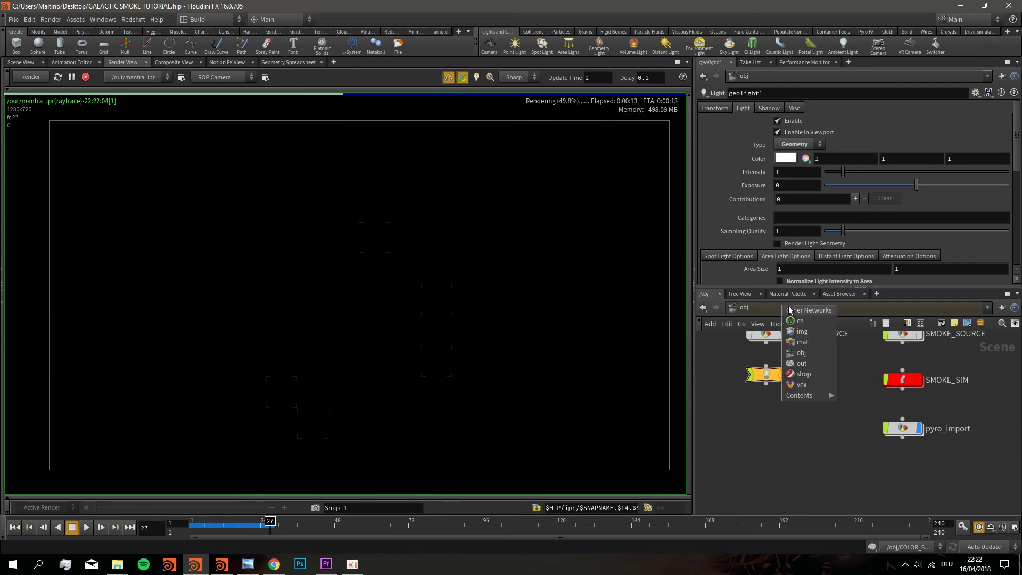
pyautogui.click(810, 344)
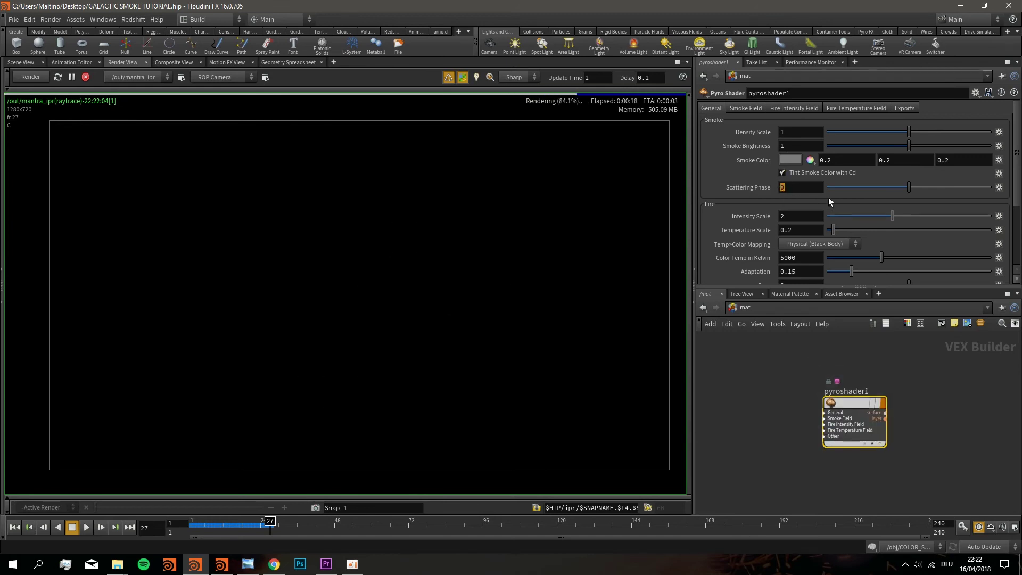
pyautogui.write('1')
pyautogui.press('Return')
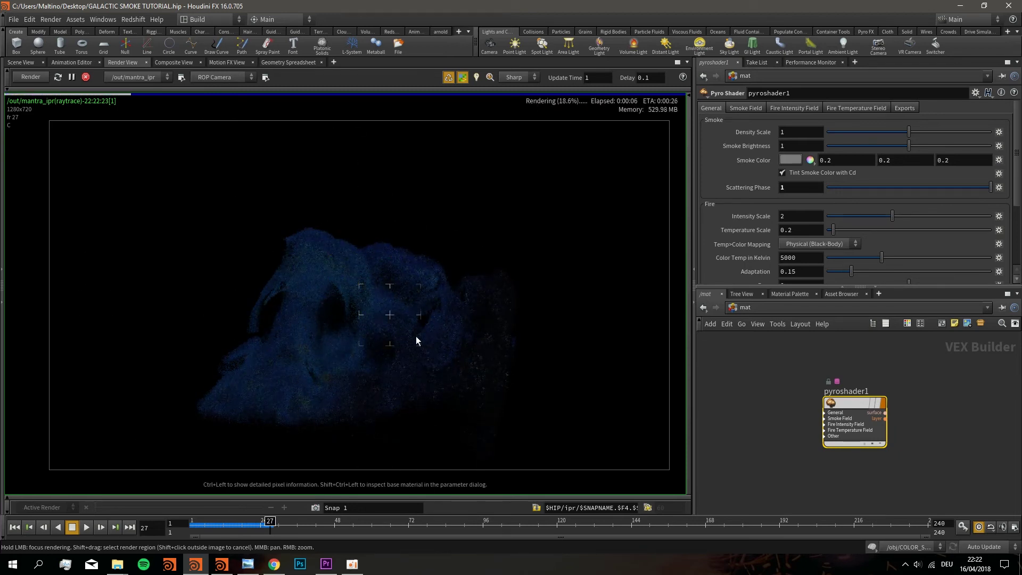
pyautogui.hotkey('ctrl', 's')
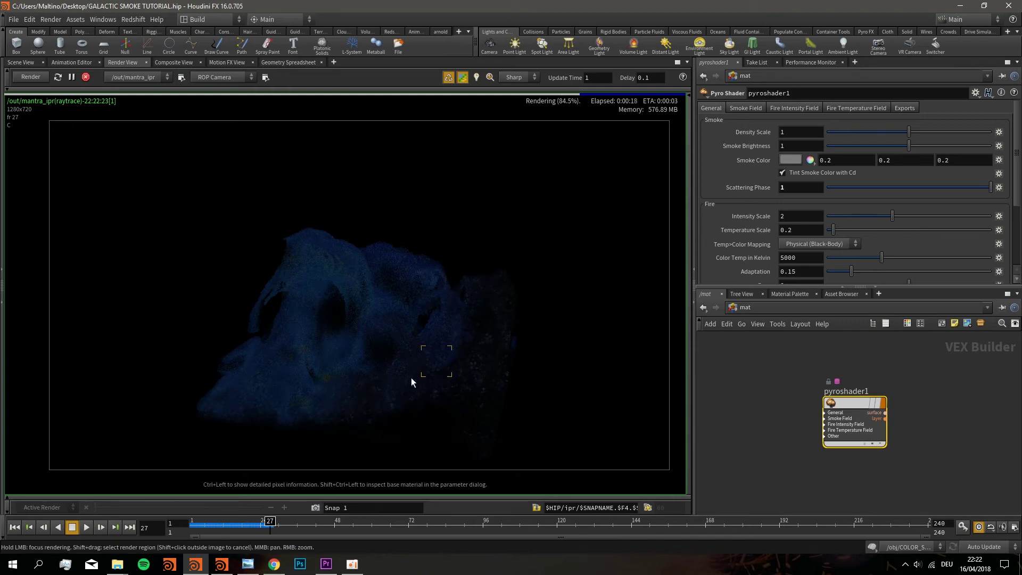
# Set the Smoke Color of pyroshader1 to white
pyautogui.click(790, 161)
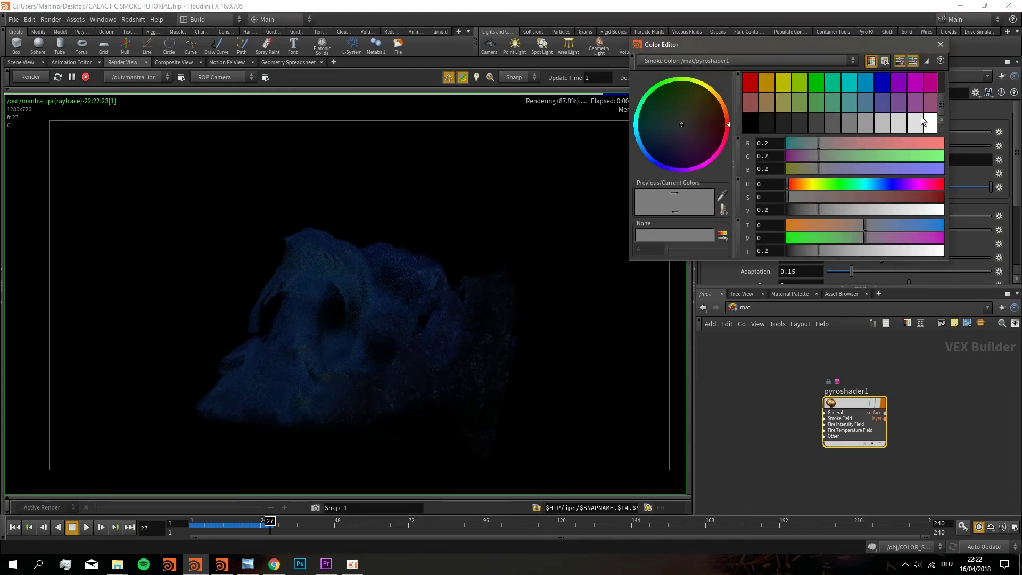
pyautogui.click(926, 120)
pyautogui.click(941, 47)
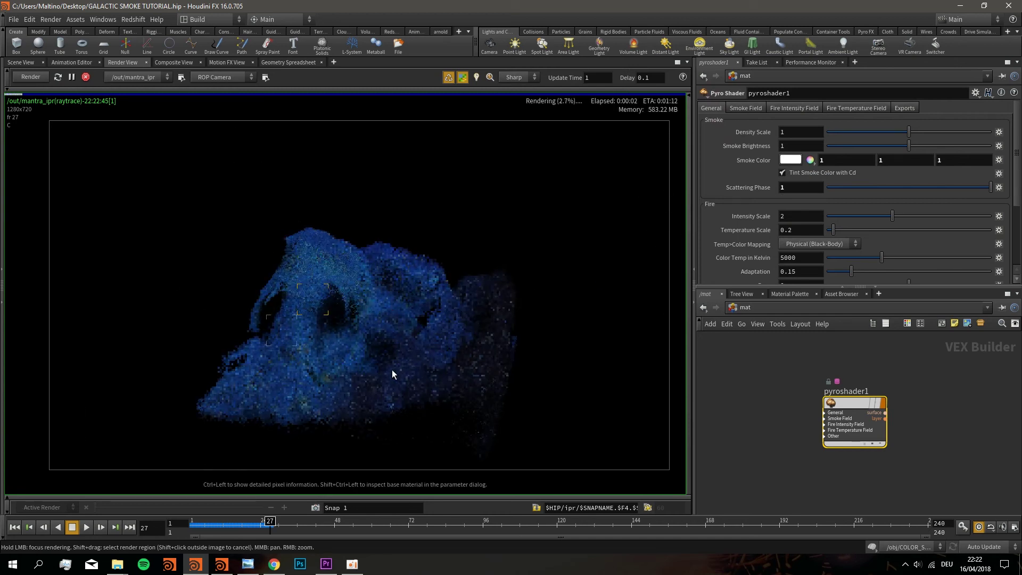
# Set the Smoke Brightness of pyroshader1 to 10 and inspect the updated render up close
pyautogui.doubleClick(822, 149)
pyautogui.write('3')
pyautogui.press('Return')
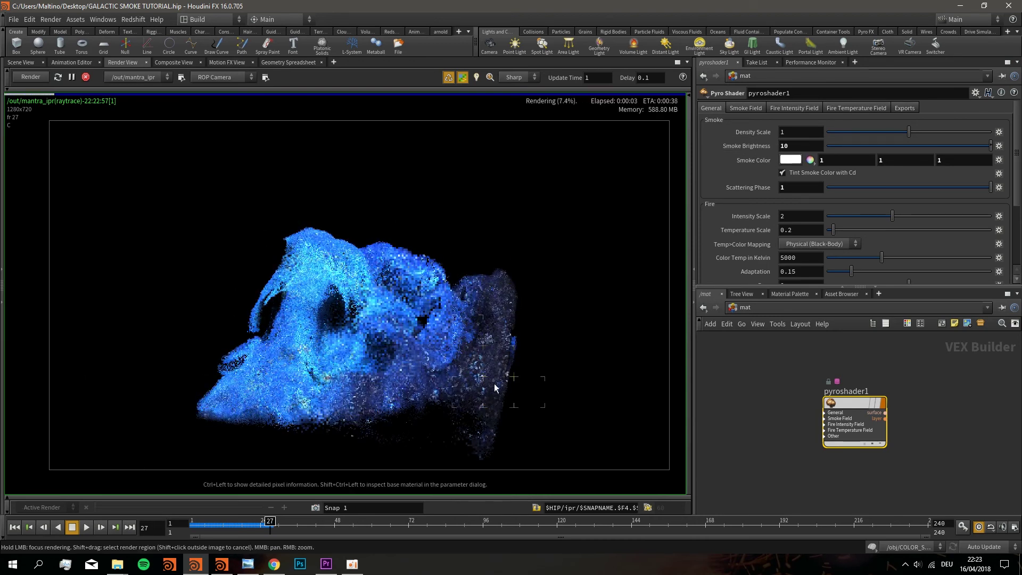
pyautogui.scroll(3, 418, 338)
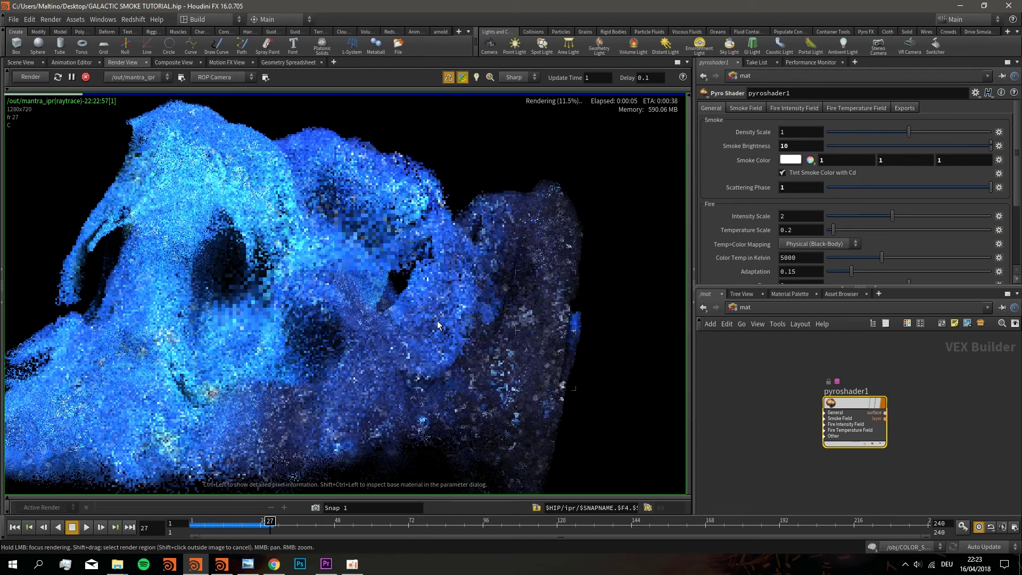
pyautogui.scroll(-3, 419, 339)
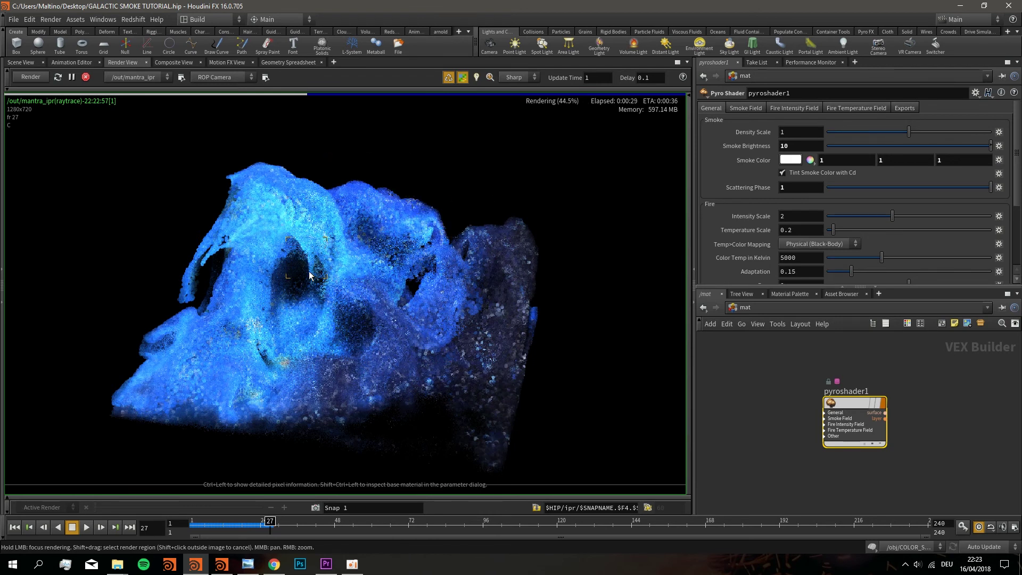
pyautogui.scroll(2, 388, 243)
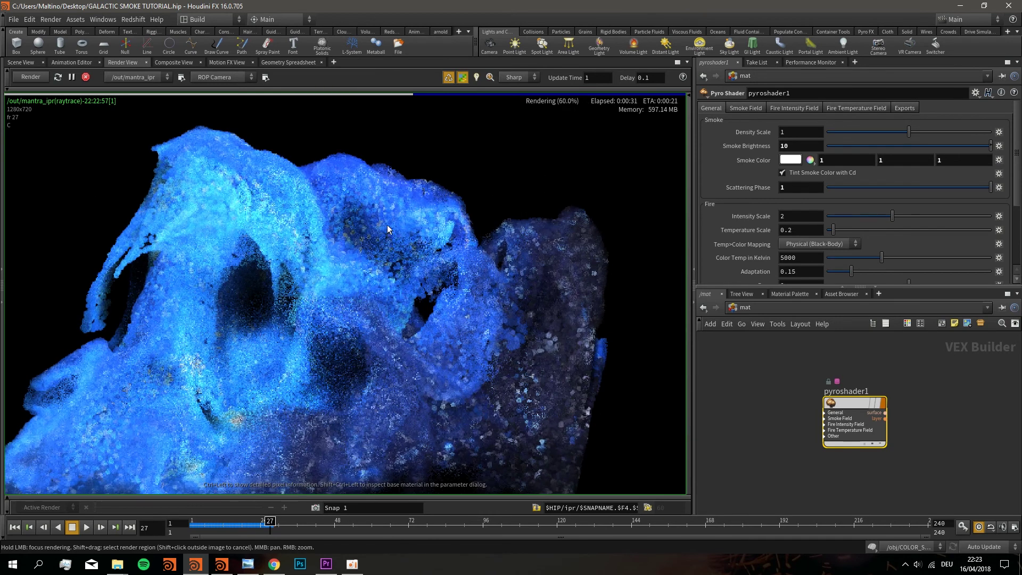
# Inspect the updated smoke render up close, return to the object level and save the scene
pyautogui.scroll(1, 328, 196)
pyautogui.scroll(2, 353, 238)
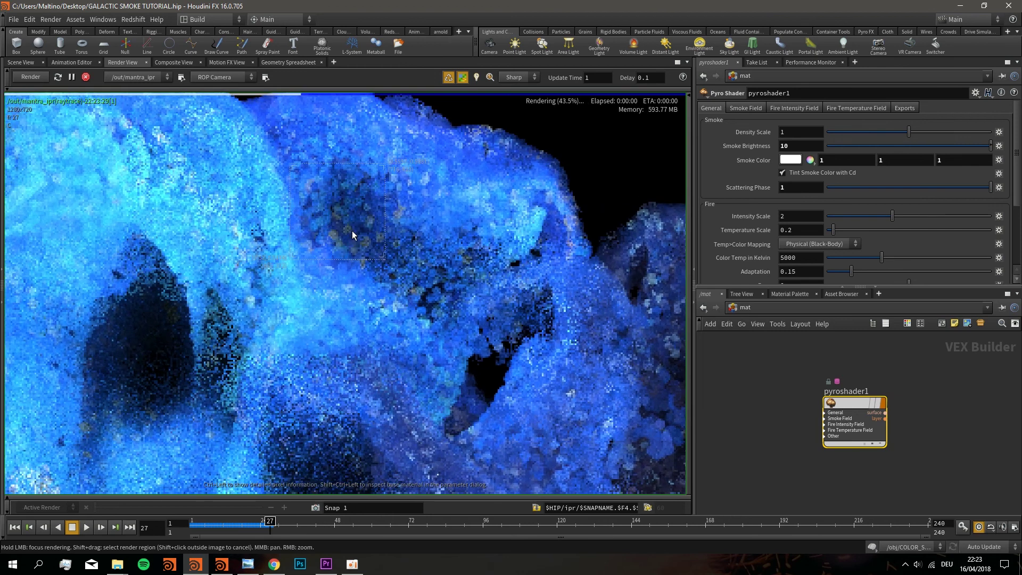
pyautogui.scroll(-1, 352, 226)
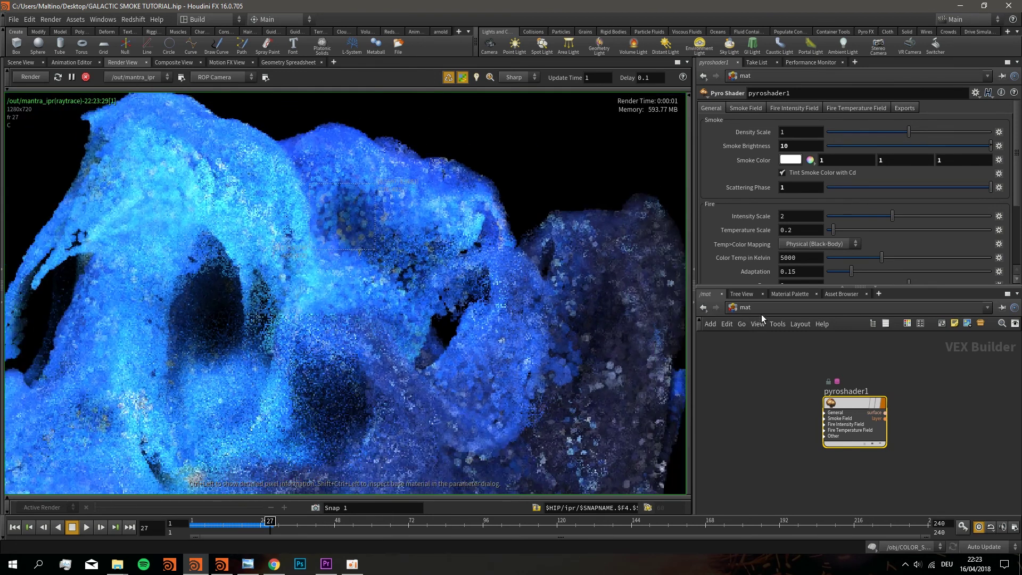
pyautogui.press('u')
pyautogui.hotkey('ctrl', 's')
# Inside COLOR_SOURCE, add an Attribute Wrangle below popnet and make it the displayed node
pyautogui.doubleClick(788, 362)
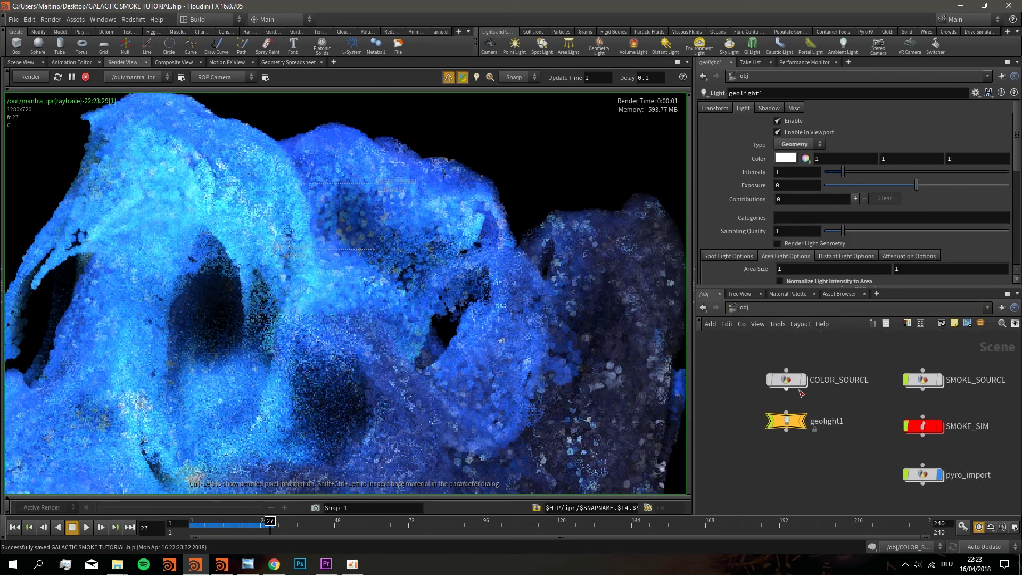
pyautogui.doubleClick(787, 380)
pyautogui.click(809, 436)
pyautogui.click(810, 464)
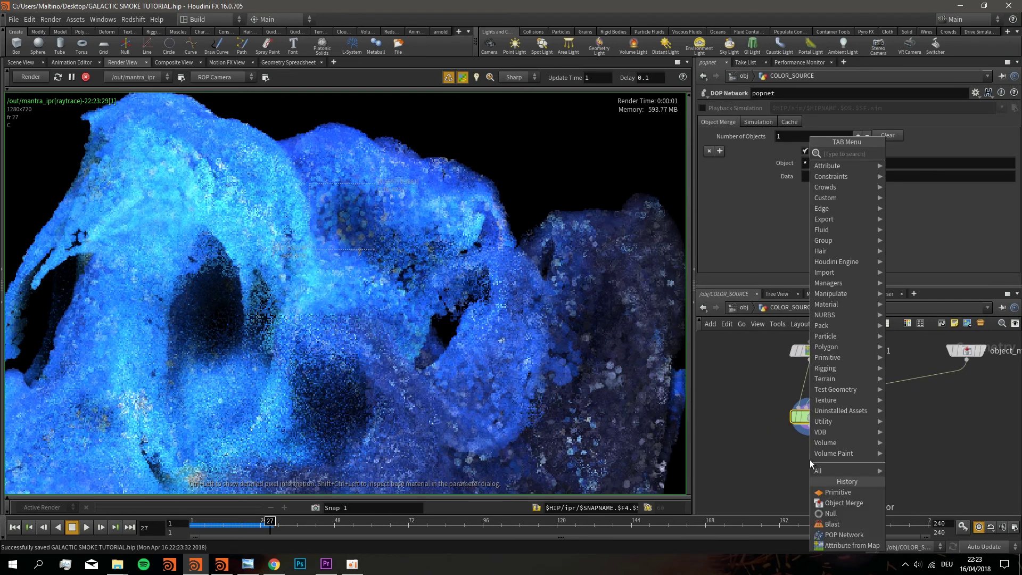
pyautogui.write('wrangle')
pyautogui.press('Return')
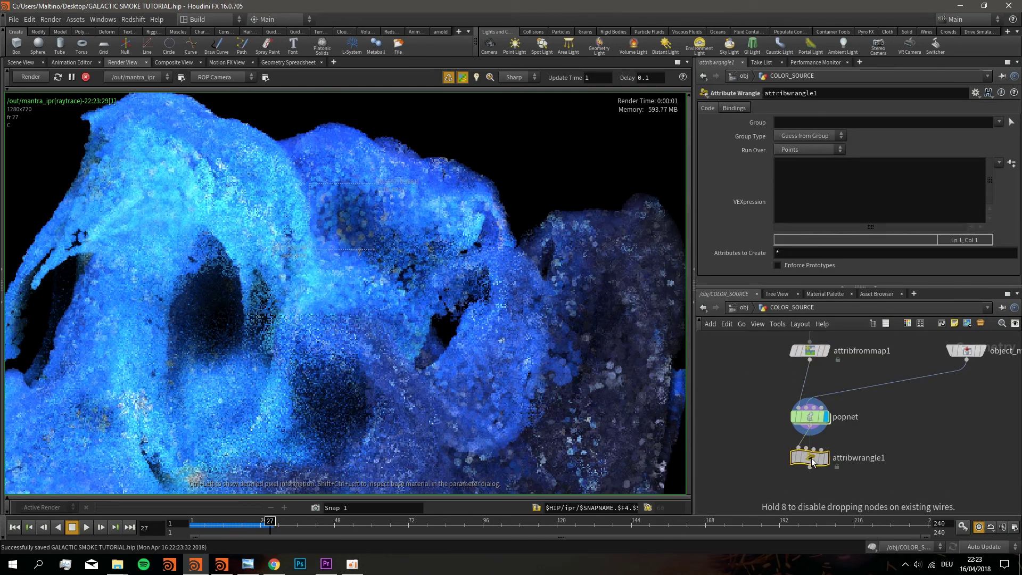
pyautogui.click(825, 459)
pyautogui.click(834, 180)
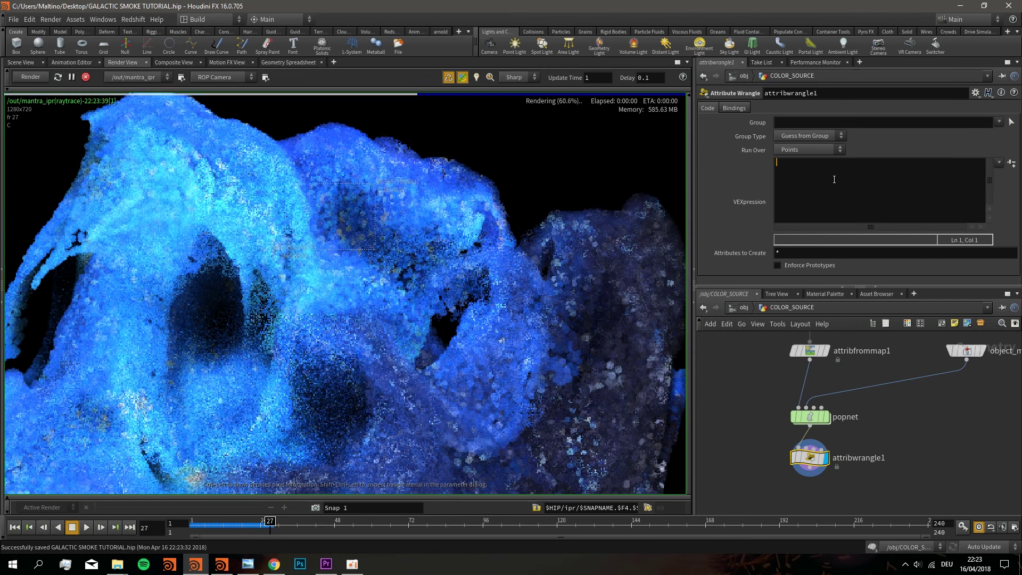
pyautogui.write('@pscale=0.02;')
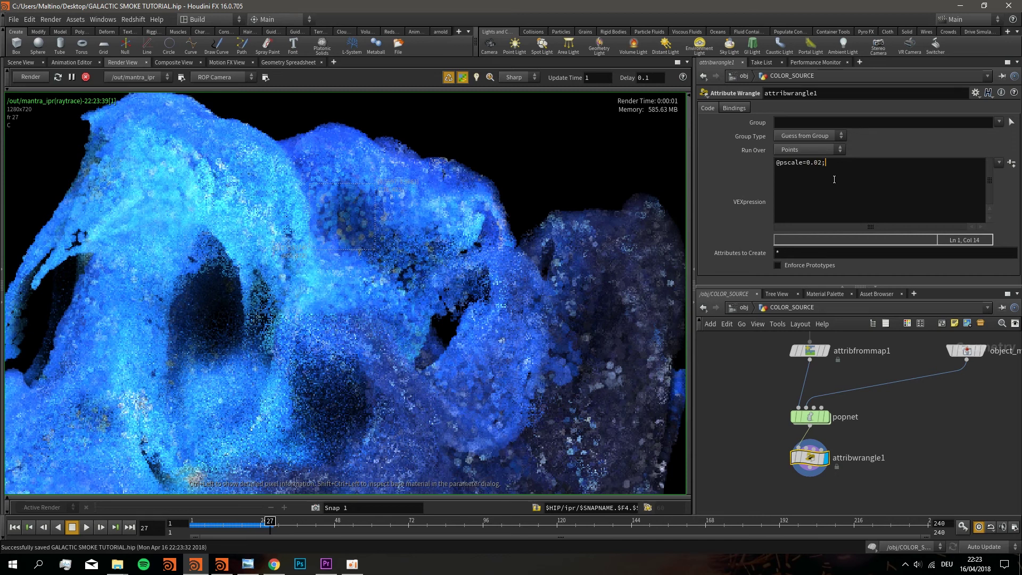
pyautogui.press('Return')
pyautogui.press('BackSpace')
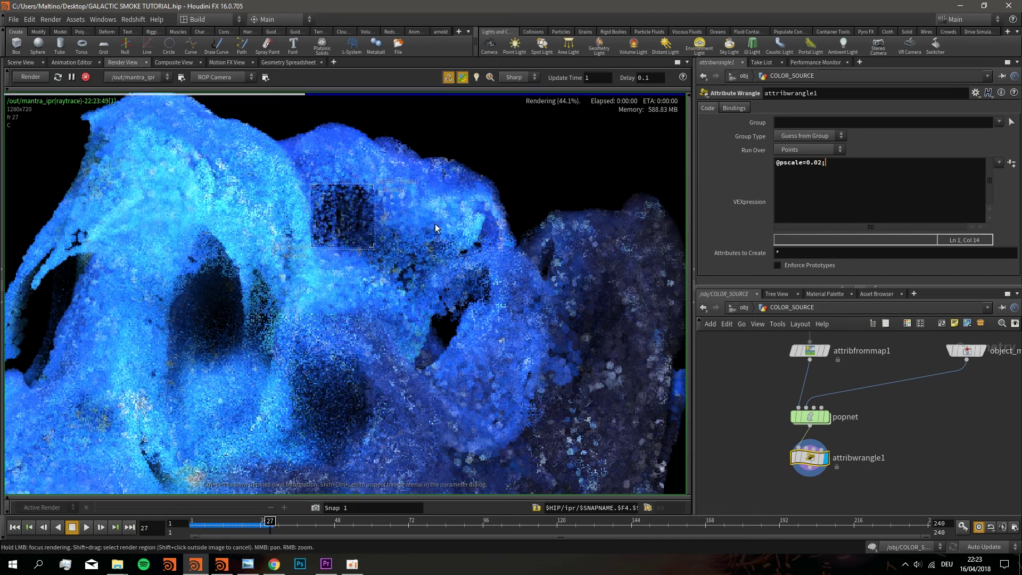
# Render several small regions around the smoke's openings and arch to compare the effect of the new particle scale
pyautogui.scroll(2, 355, 238)
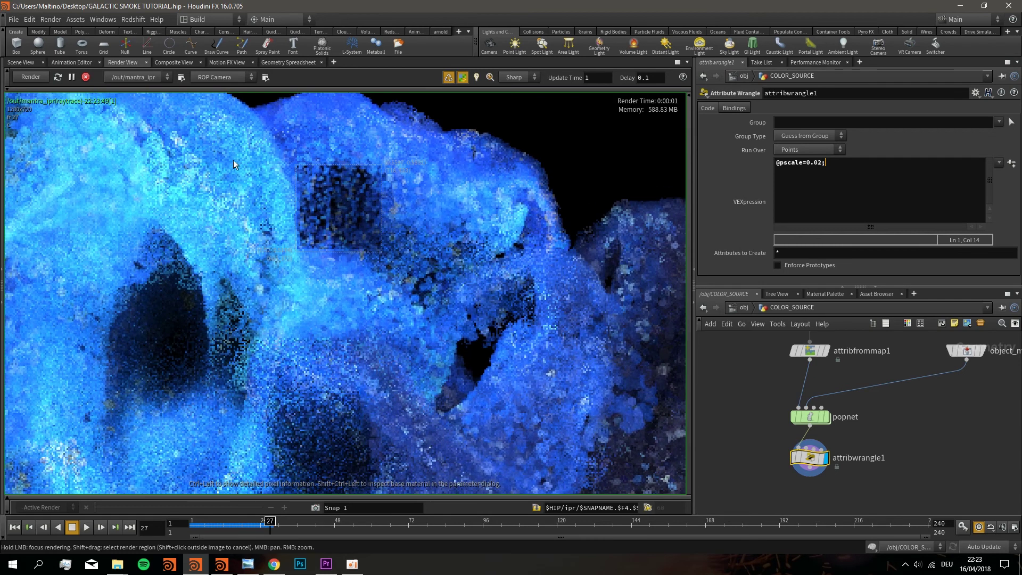
pyautogui.keyDown('shift'); pyautogui.moveTo(200, 148); pyautogui.dragTo(335, 325); pyautogui.keyUp('shift')
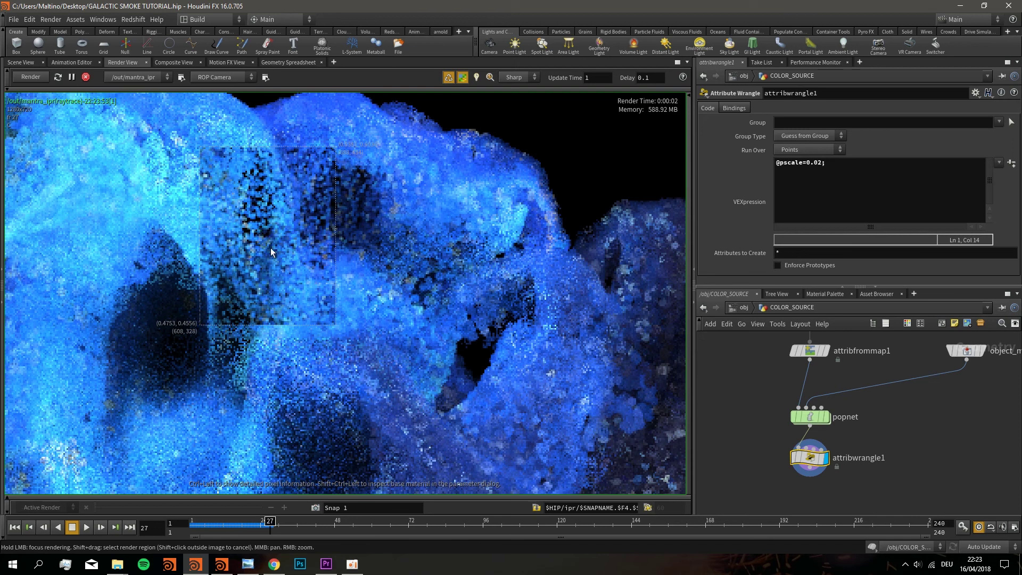
pyautogui.scroll(-2, 271, 251)
pyautogui.scroll(2, 407, 325)
pyautogui.keyDown('shift'); pyautogui.moveTo(351, 250); pyautogui.dragTo(474, 386); pyautogui.keyUp('shift')
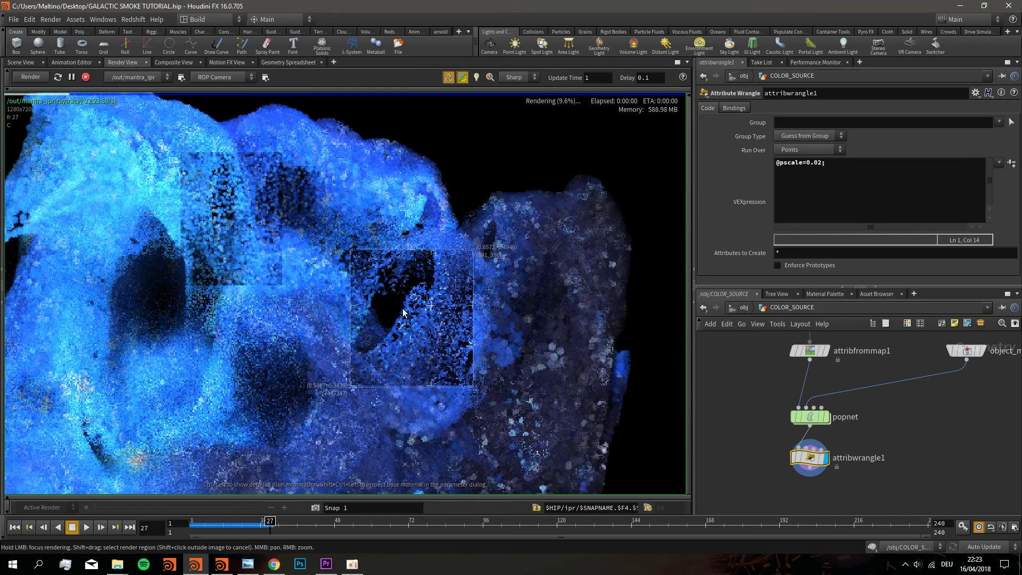
pyautogui.moveTo(387, 293); pyautogui.dragTo(418, 304, button='middle')
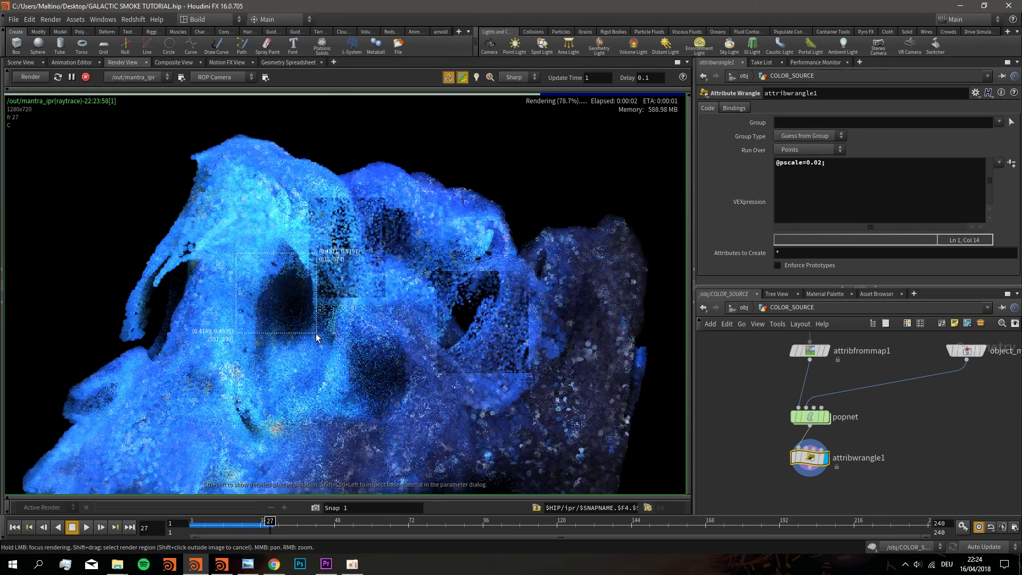
pyautogui.moveTo(162, 320); pyautogui.dragTo(356, 306, button='middle')
pyautogui.click(277, 310)
pyautogui.keyDown('shift'); pyautogui.moveTo(131, 232); pyautogui.dragTo(253, 392); pyautogui.keyUp('shift')
pyautogui.scroll(1, 183, 337)
pyautogui.click(209, 317)
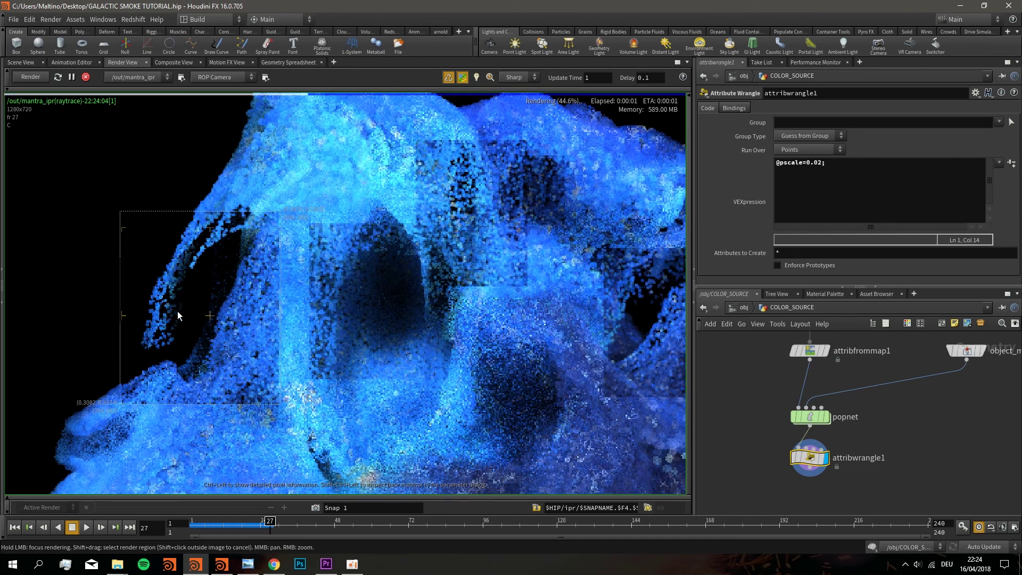
# Check popnet's point information and set the Const. Birth Rate of source_first_input to 5000000
pyautogui.doubleClick(812, 418)
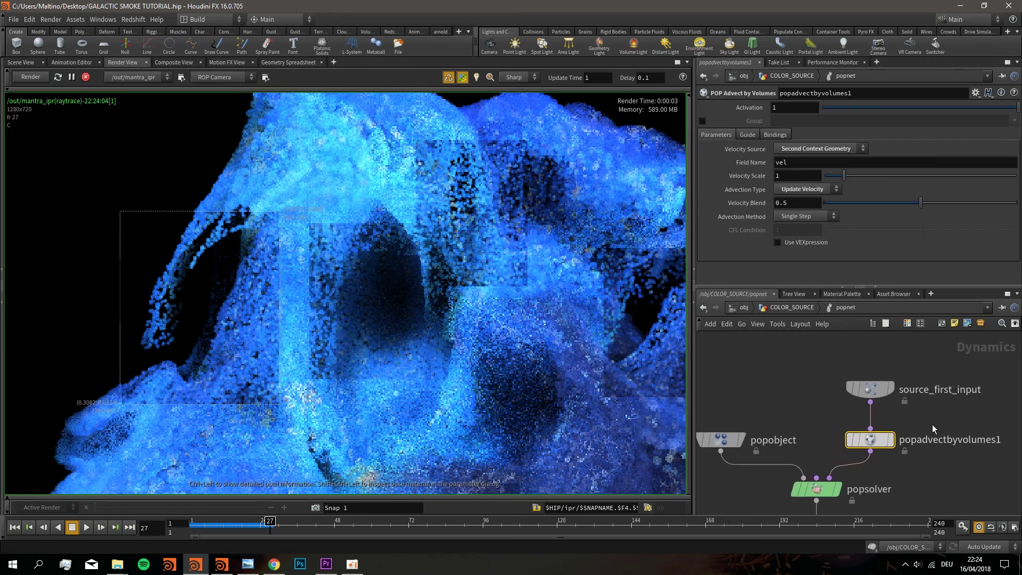
pyautogui.click(872, 389)
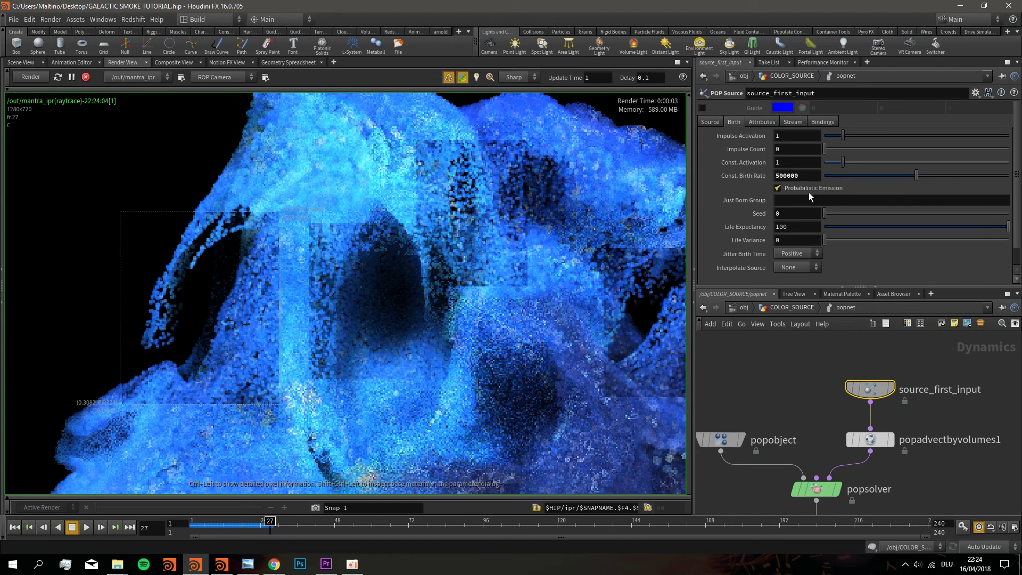
pyautogui.click(789, 308)
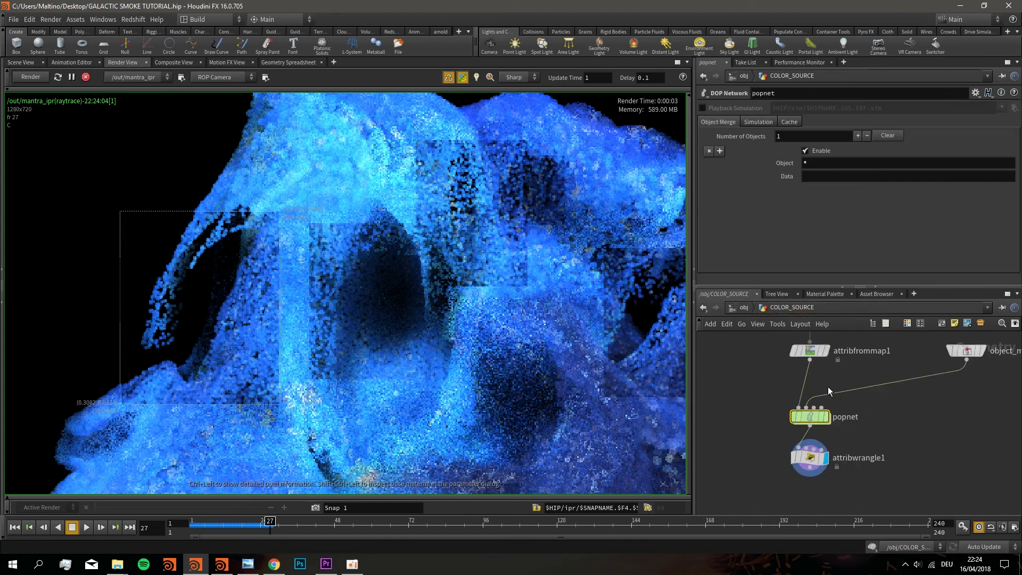
pyautogui.middleClick(812, 417)
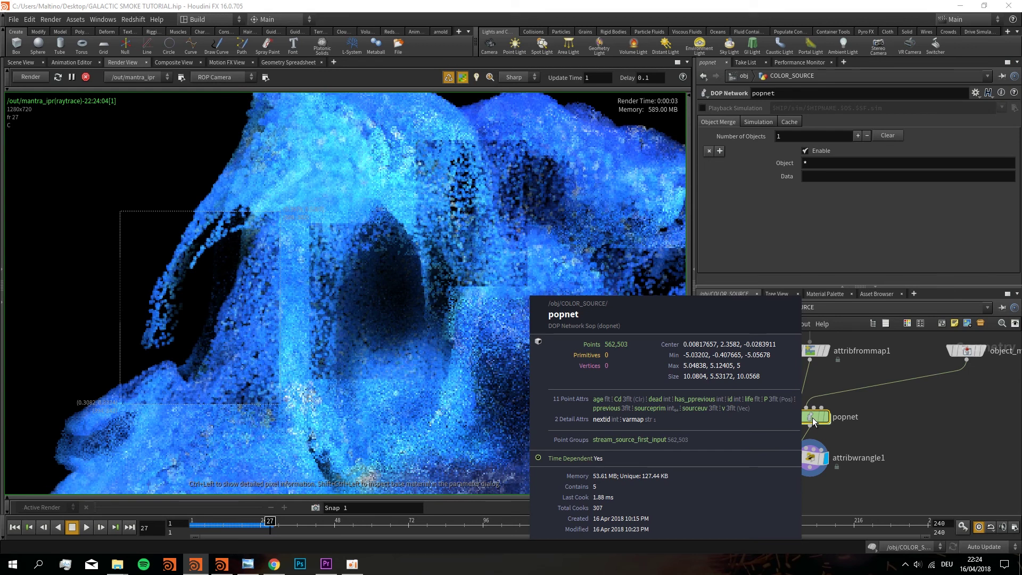
pyautogui.doubleClick(812, 418)
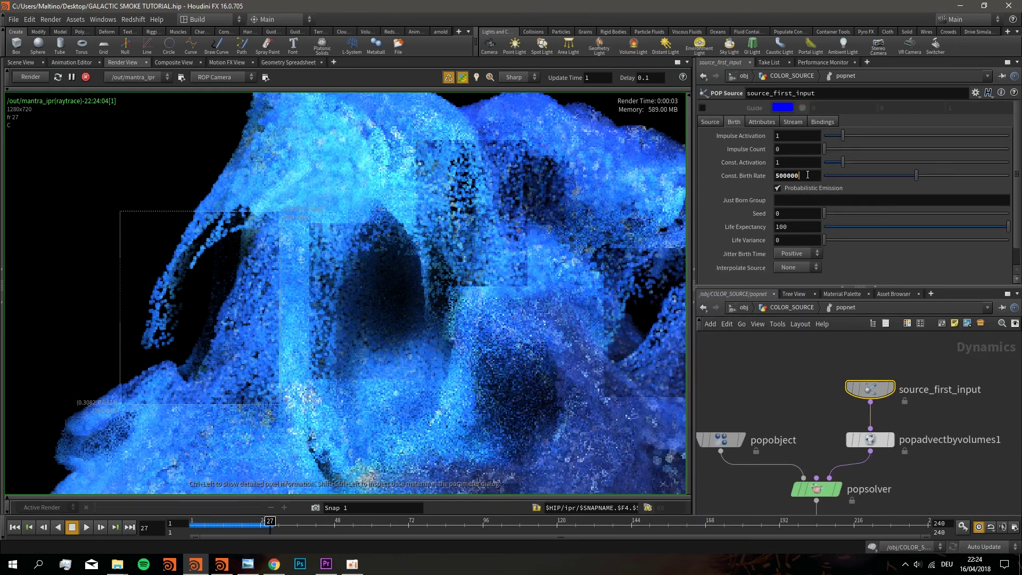
pyautogui.write('0')
pyautogui.press('Return')
# Rewind to frame 1, jump to frame 25 to resimulate the particles, and save the scene
pyautogui.click(181, 524)
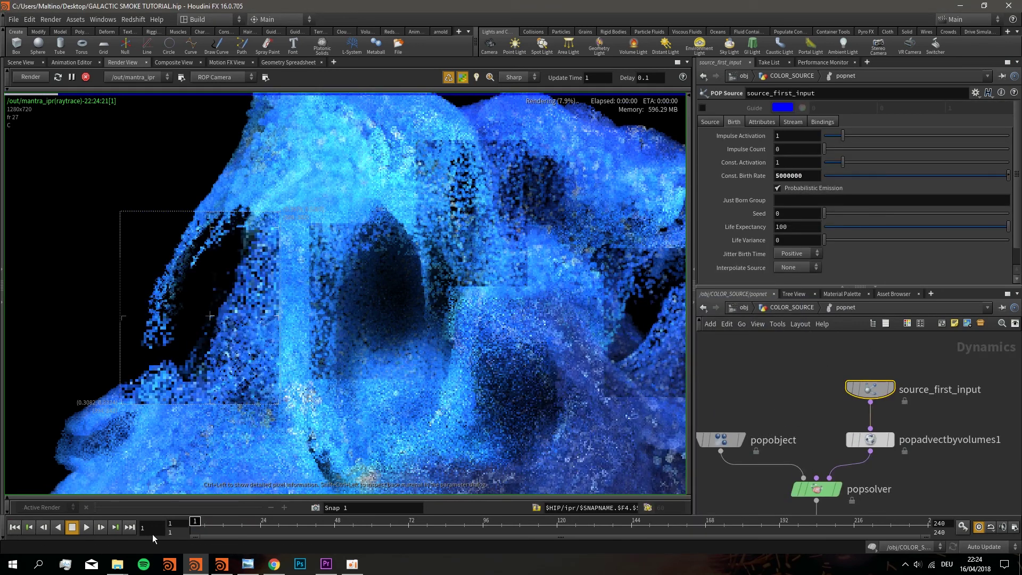
pyautogui.write('2')
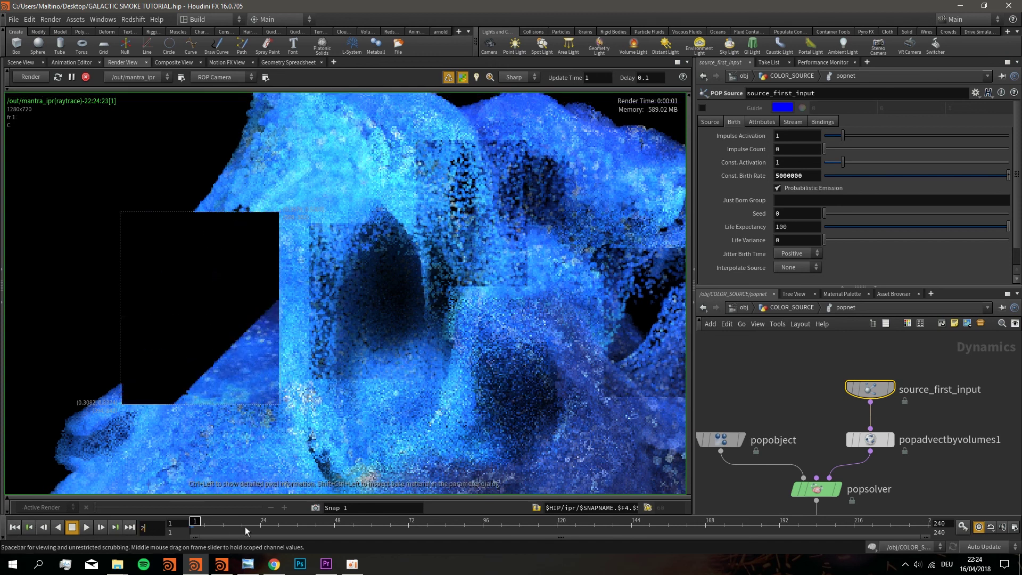
pyautogui.write('5')
pyautogui.press('Return')
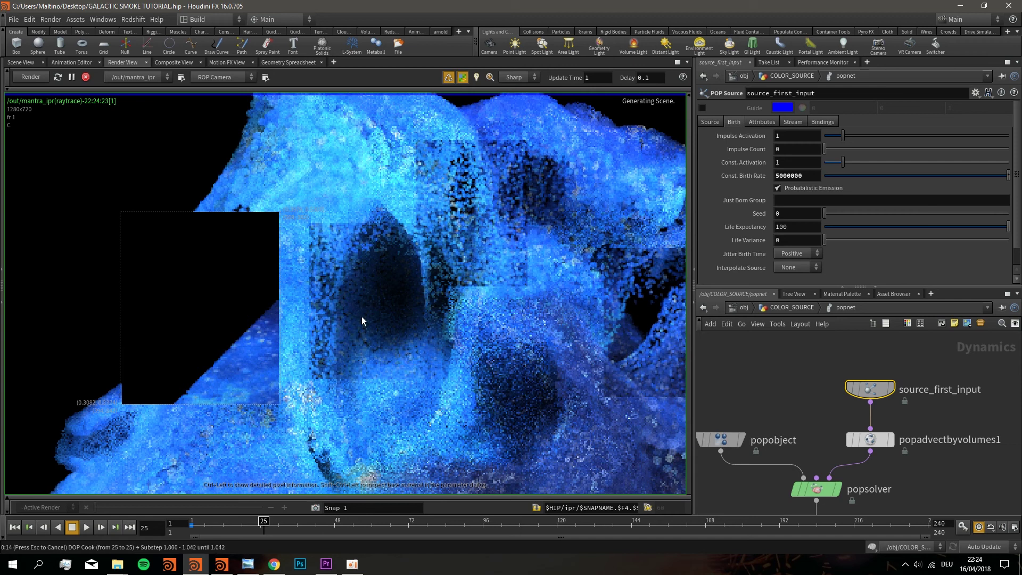
pyautogui.scroll(-3, 390, 334)
pyautogui.scroll(-3, 424, 320)
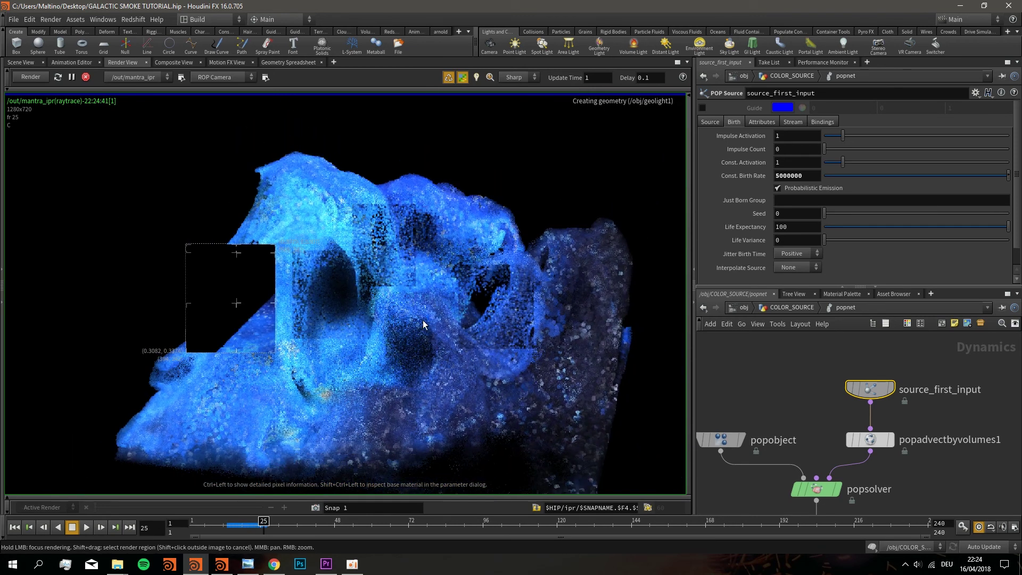
pyautogui.scroll(4, 337, 308)
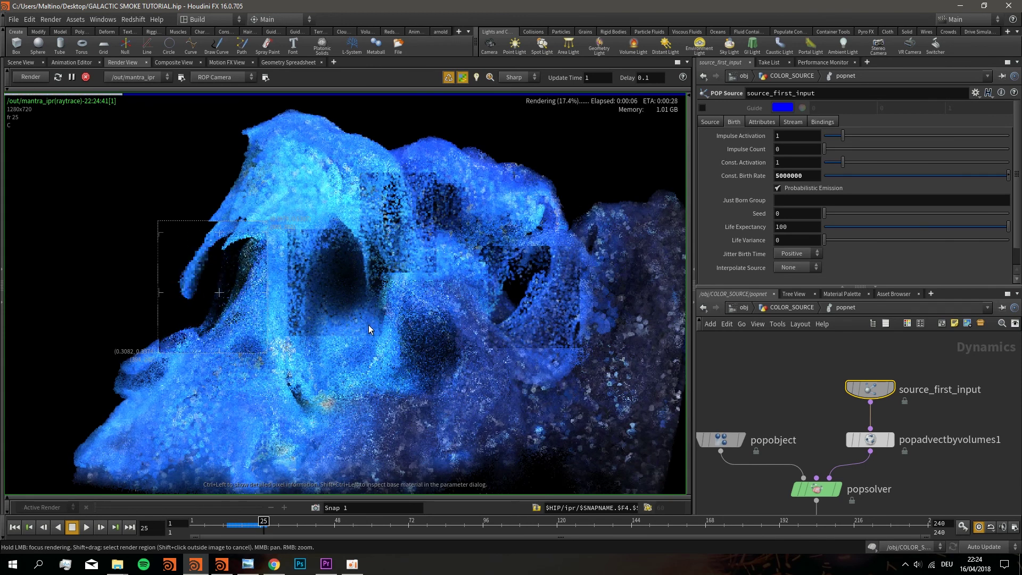
pyautogui.hotkey('ctrl', 's')
# Turn off the render preview and re-render the whole smoke frame without it
pyautogui.moveTo(362, 319); pyautogui.dragTo(350, 331, button='middle')
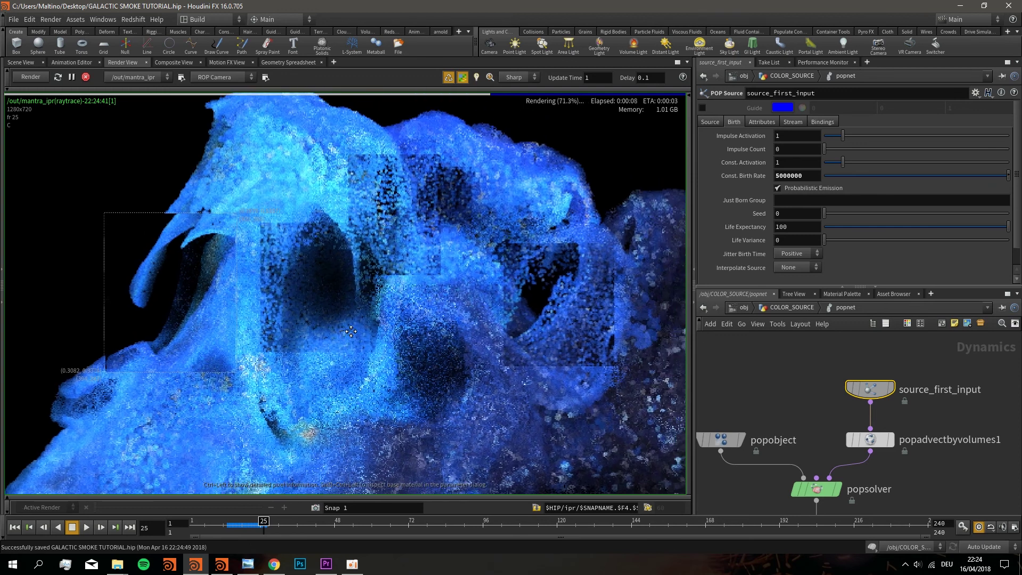
pyautogui.scroll(-3, 399, 224)
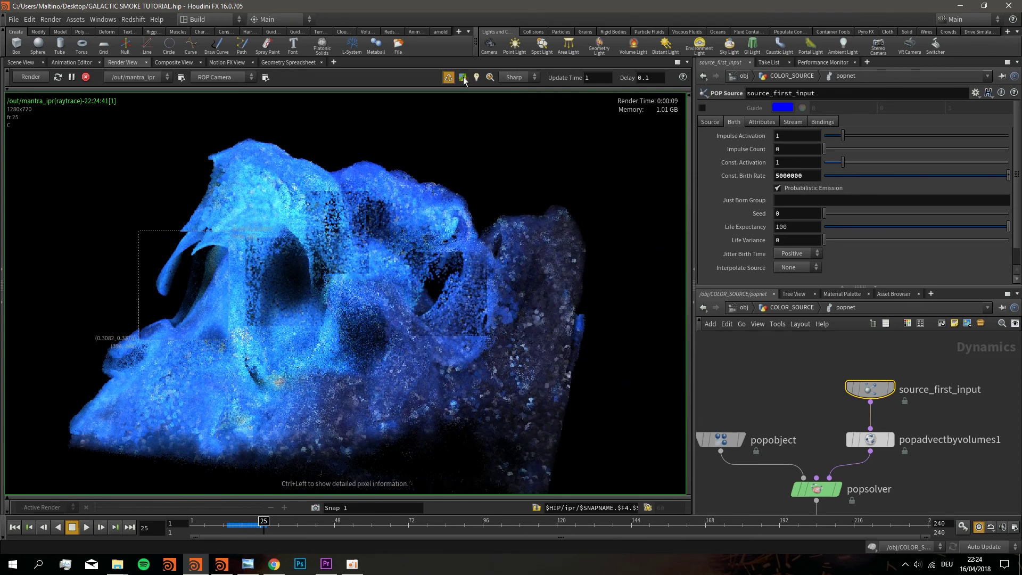
pyautogui.scroll(2, 479, 346)
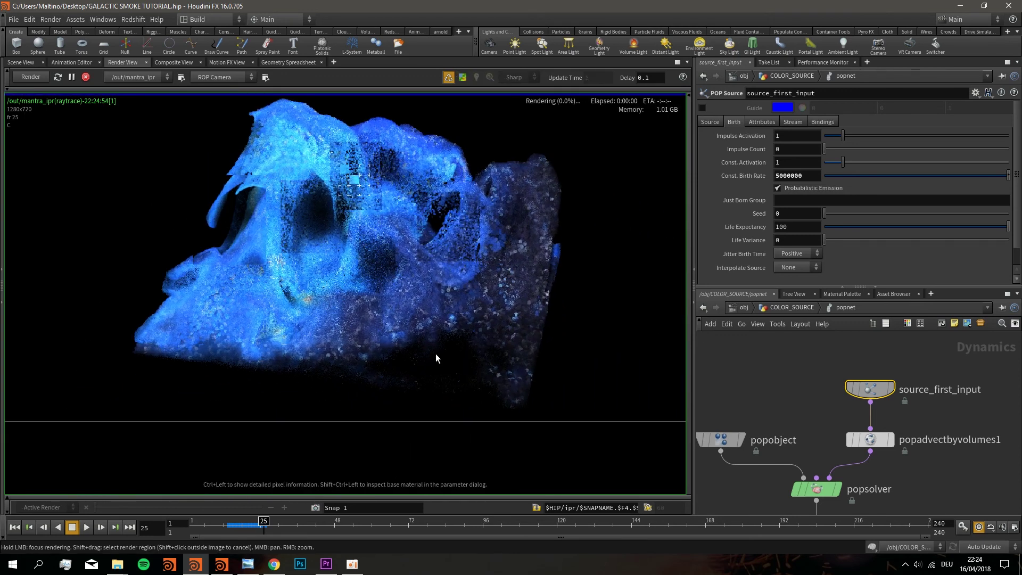
pyautogui.scroll(2, 435, 352)
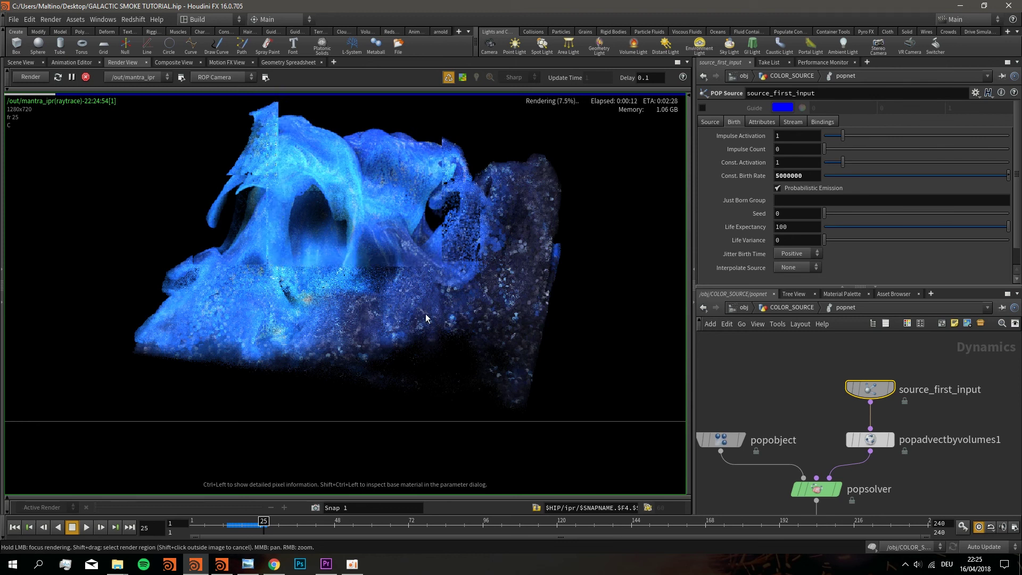
# Examine the colour, particle density and detail of the smoke across the progressing full-frame render
pyautogui.scroll(3, 416, 287)
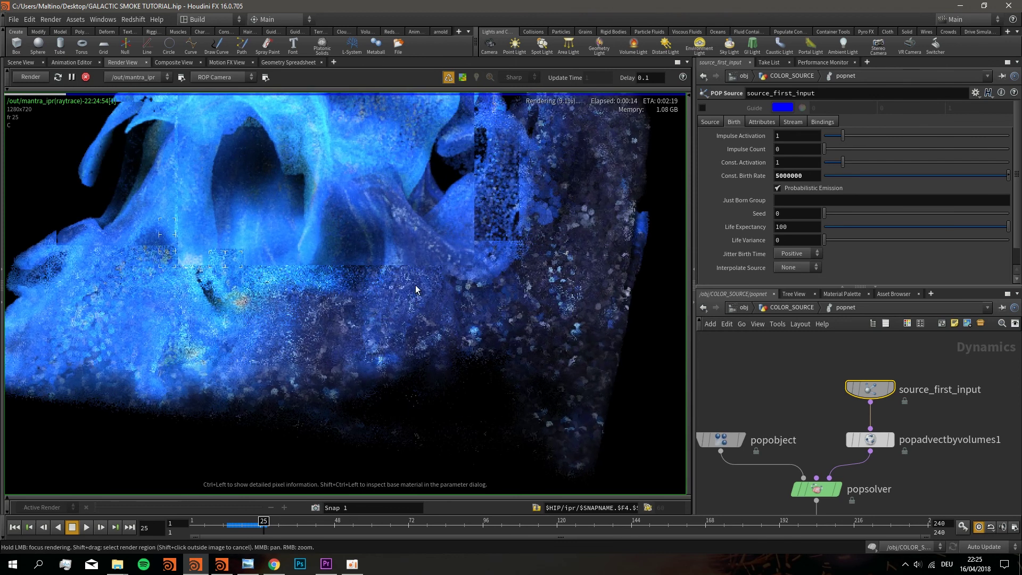
pyautogui.scroll(2, 413, 342)
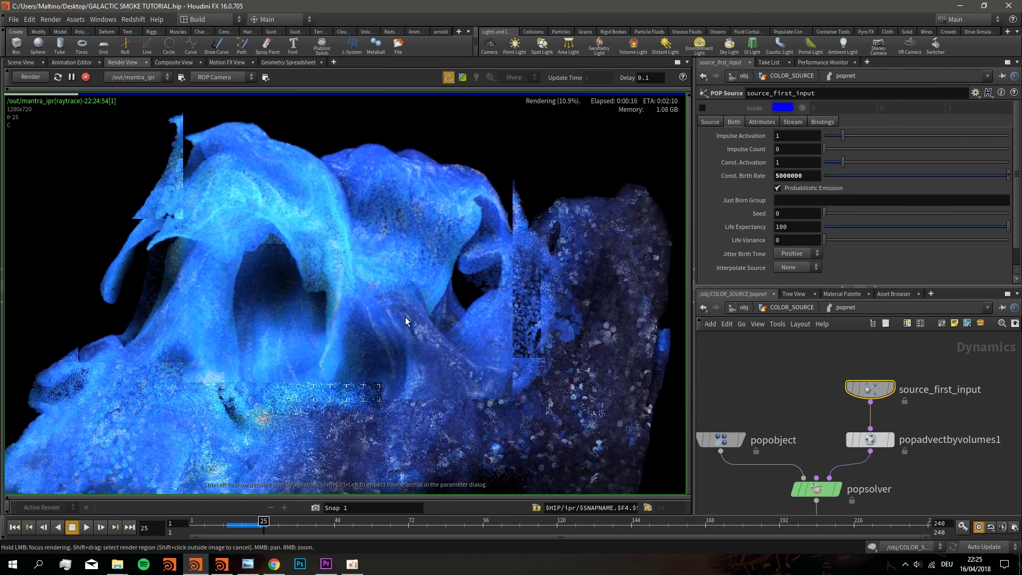
pyautogui.scroll(2, 317, 279)
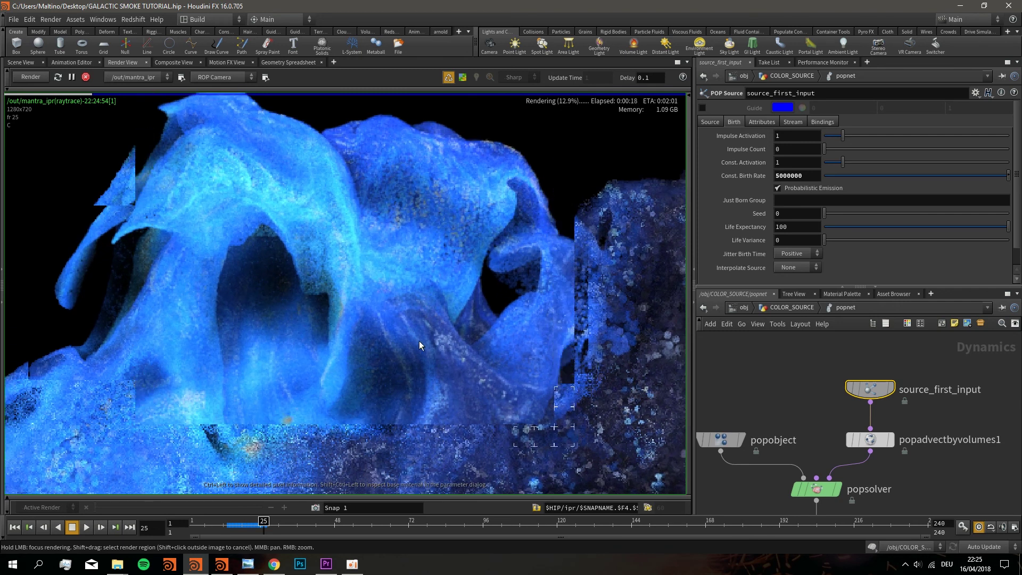
pyautogui.scroll(1, 439, 340)
pyautogui.moveTo(441, 339); pyautogui.dragTo(416, 313, button='middle')
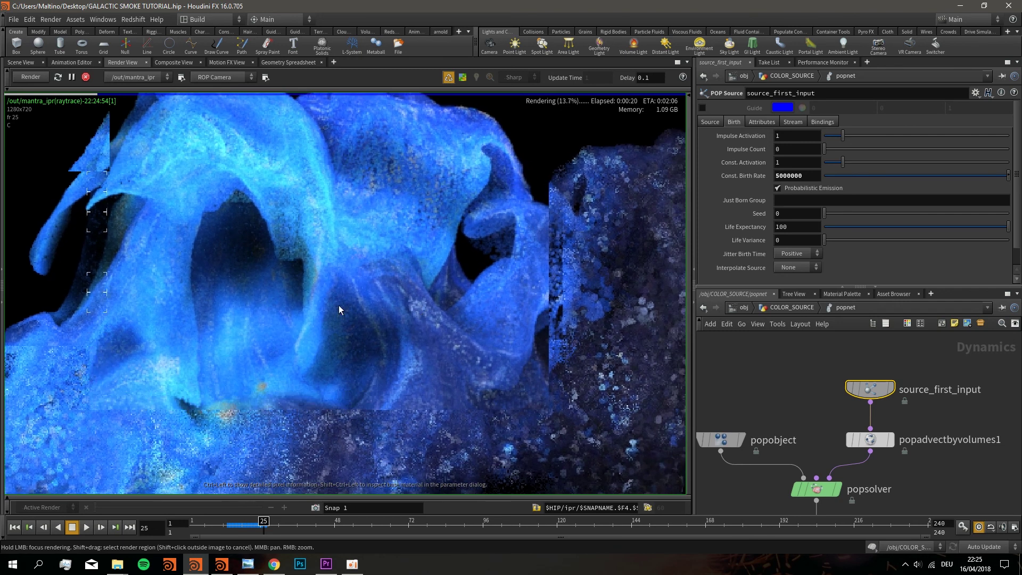
pyautogui.scroll(2, 464, 330)
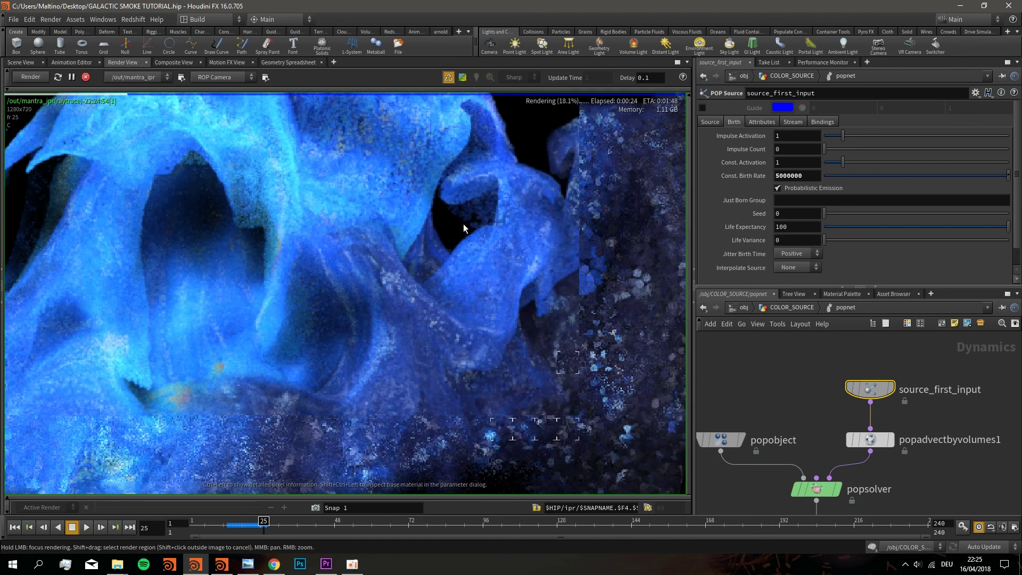
pyautogui.moveTo(479, 218); pyautogui.dragTo(460, 288, button='middle')
pyautogui.scroll(-1, 503, 321)
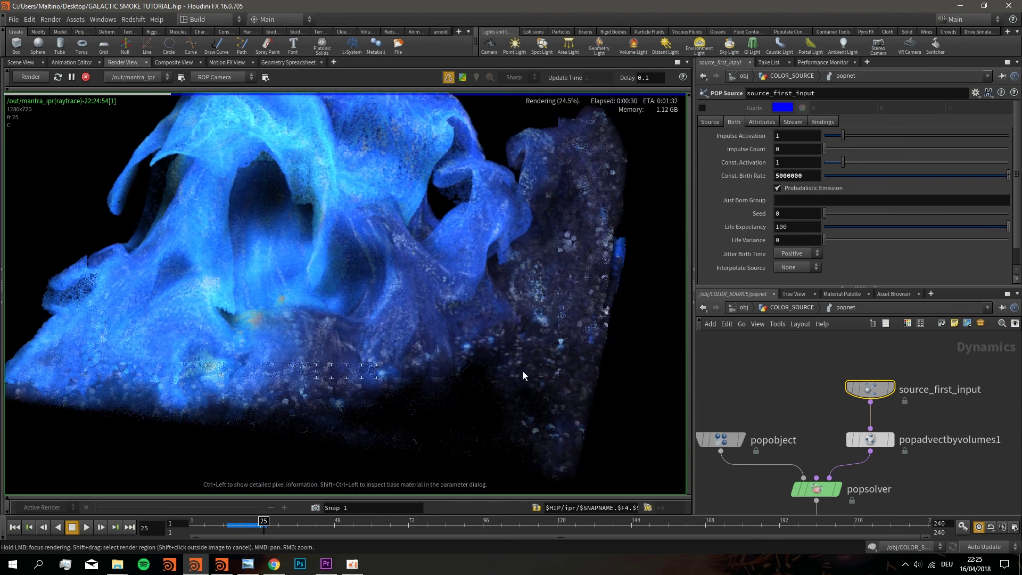
pyautogui.moveTo(522, 371); pyautogui.dragTo(527, 339, button='middle')
pyautogui.scroll(-1, 519, 319)
pyautogui.moveTo(513, 299); pyautogui.dragTo(493, 356, button='middle')
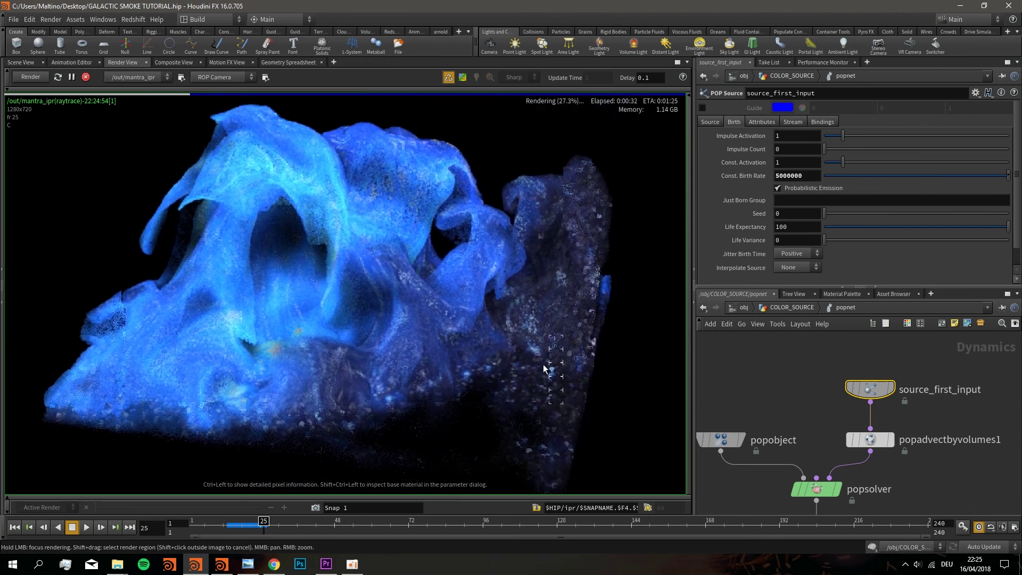
pyautogui.moveTo(555, 346); pyautogui.dragTo(547, 338, button='middle')
pyautogui.scroll(2, 451, 338)
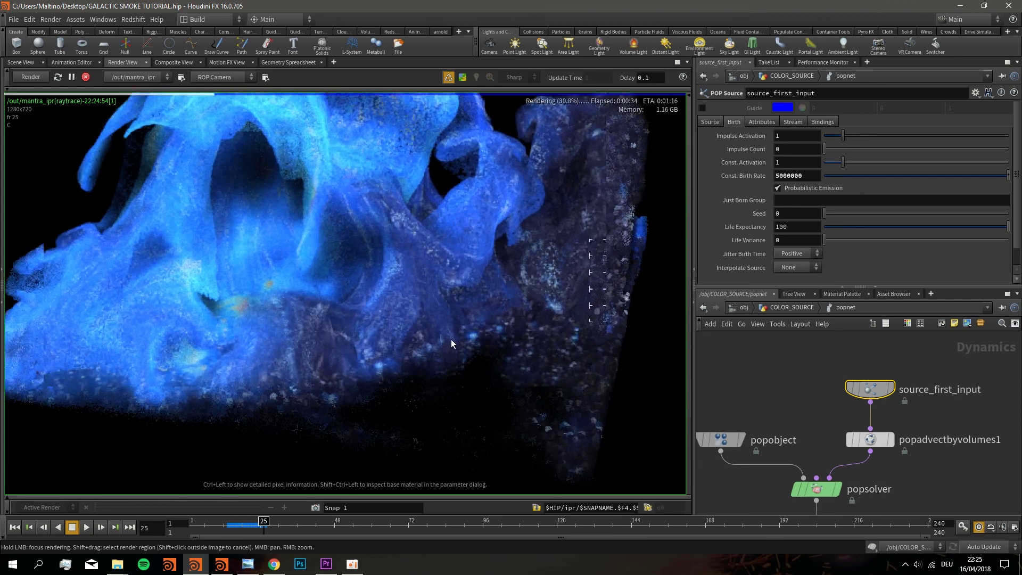
# Inspect the smoke's silhouette, fine wisps and scattered particles in the completed frame 25 render, both close up and as a whole
pyautogui.moveTo(476, 329); pyautogui.dragTo(500, 357, button='middle')
pyautogui.scroll(-3, 487, 328)
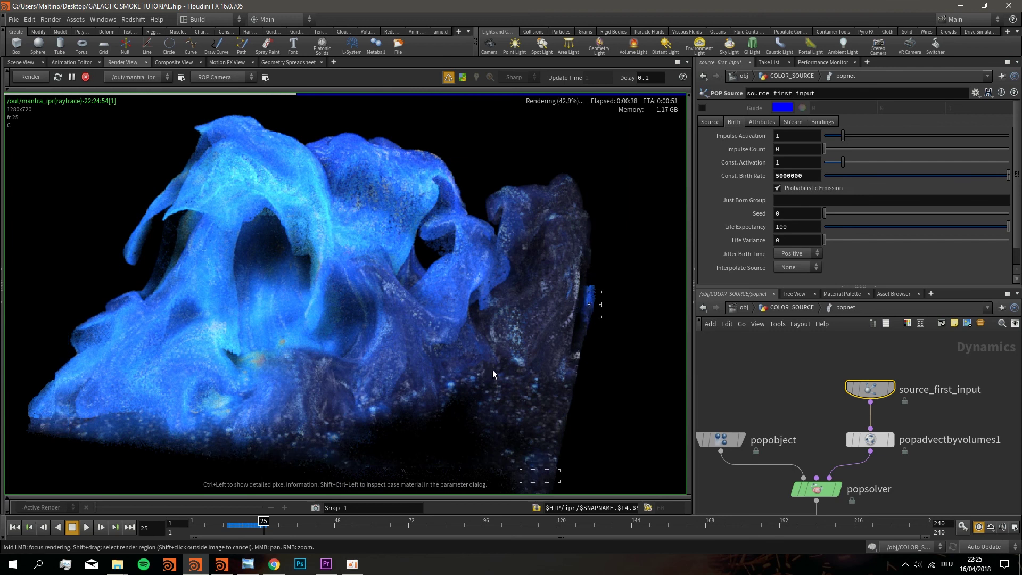
pyautogui.moveTo(493, 370); pyautogui.dragTo(513, 347, button='middle')
pyautogui.scroll(-1, 543, 372)
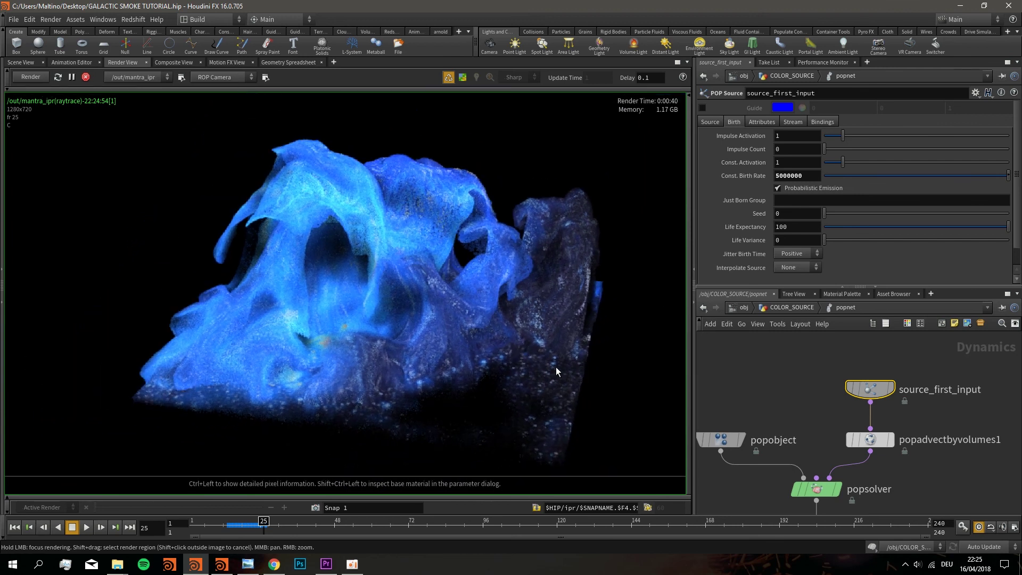
pyautogui.scroll(2, 532, 372)
pyautogui.scroll(1, 526, 372)
pyautogui.scroll(-2, 525, 353)
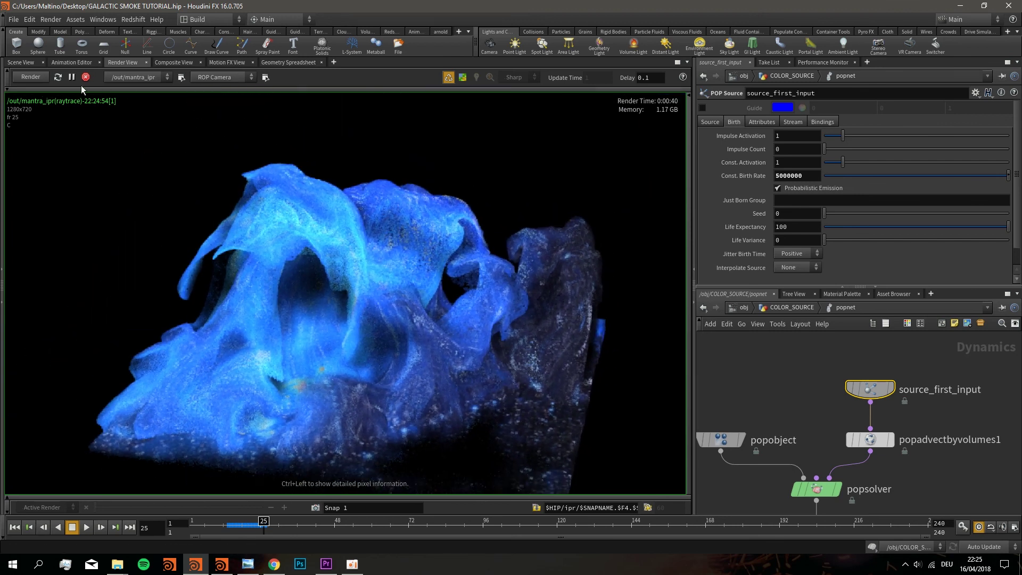
pyautogui.click(32, 62)
pyautogui.click(116, 62)
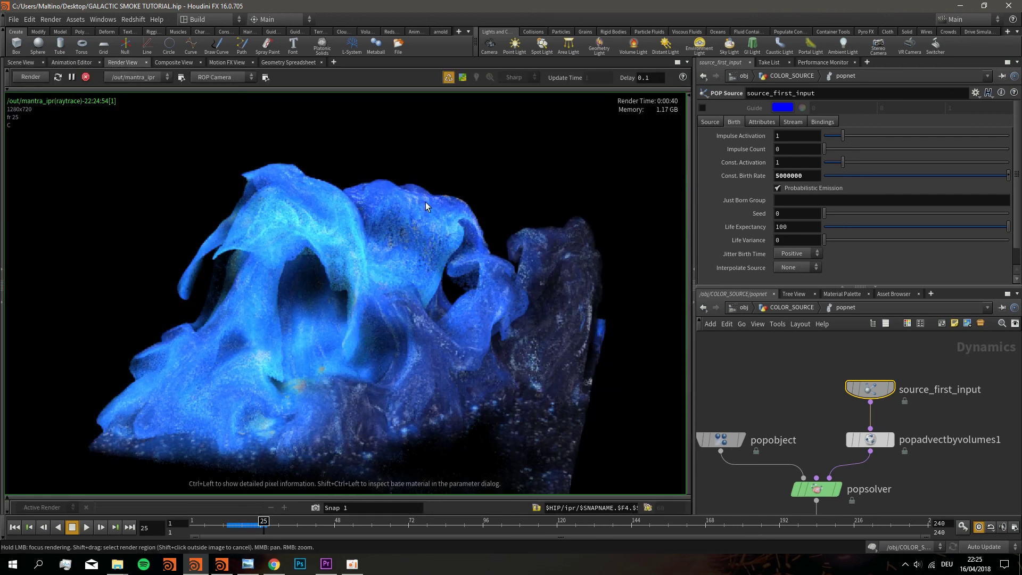
pyautogui.moveTo(599, 231); pyautogui.dragTo(560, 270, button='middle')
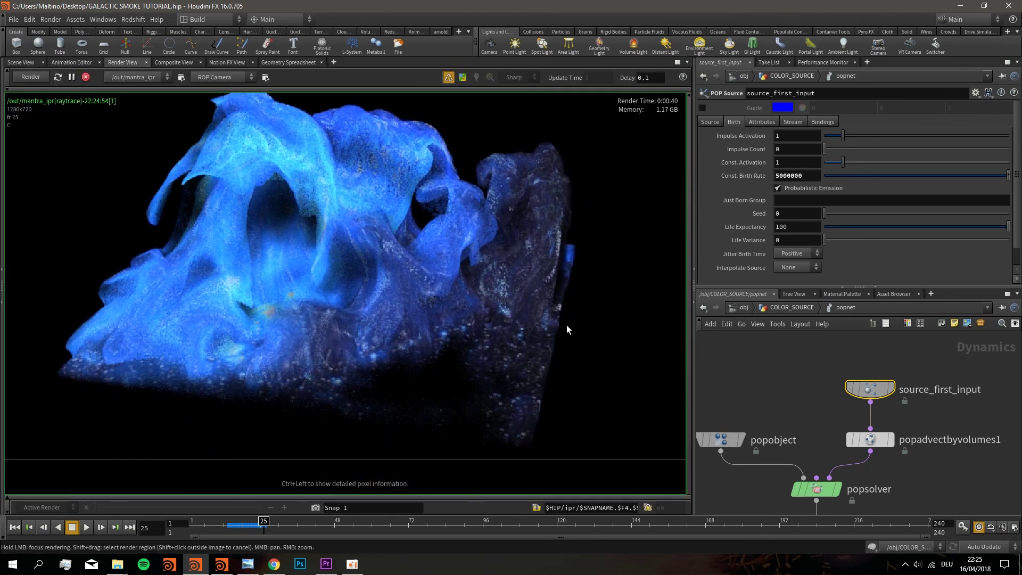
pyautogui.moveTo(567, 324); pyautogui.dragTo(564, 337, button='middle')
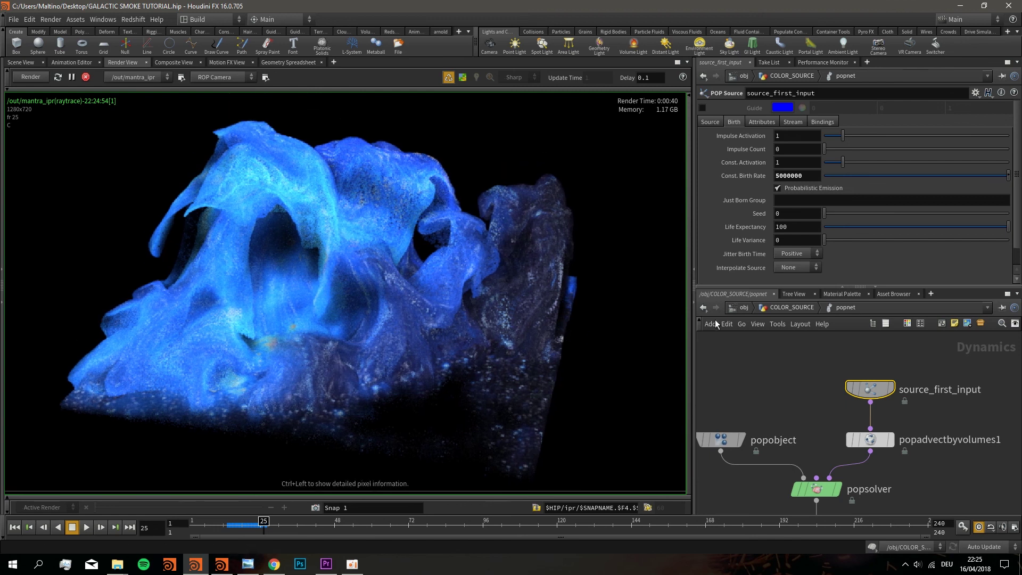
# Return to the object level and review the scene's source, simulation, pyro_import and geometry light nodes
pyautogui.click(741, 307)
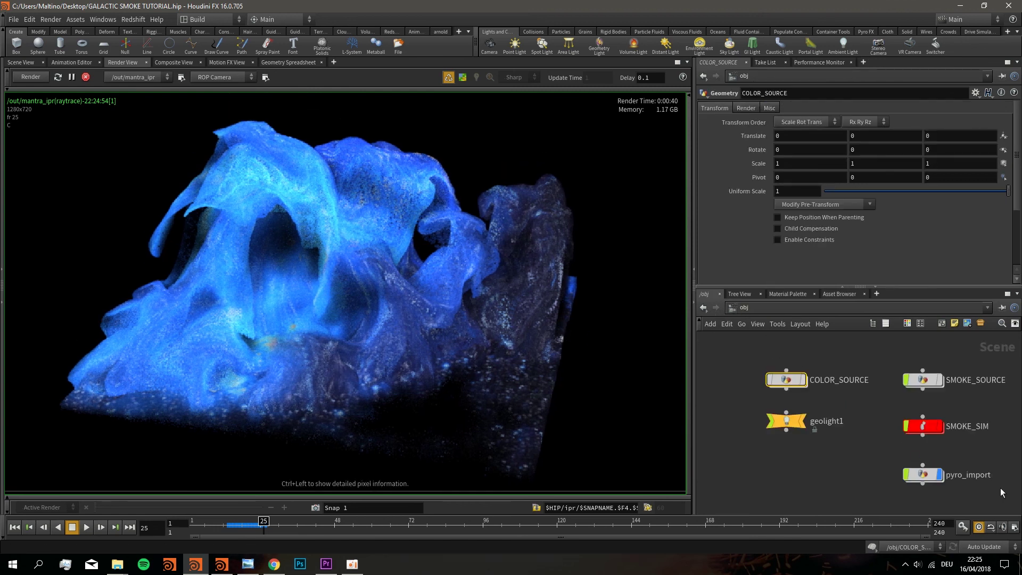
pyautogui.moveTo(735, 350); pyautogui.dragTo(1011, 510)
pyautogui.click(922, 474)
pyautogui.moveTo(730, 306); pyautogui.dragTo(741, 349, button='middle')
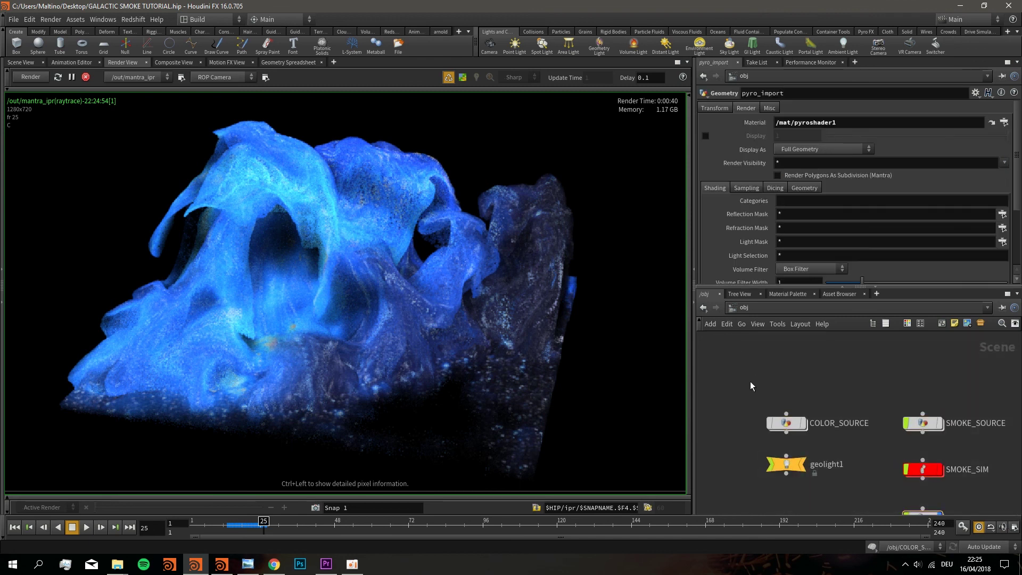
pyautogui.moveTo(746, 390); pyautogui.dragTo(727, 341, button='middle')
pyautogui.moveTo(727, 341); pyautogui.dragTo(982, 507)
pyautogui.click(980, 502)
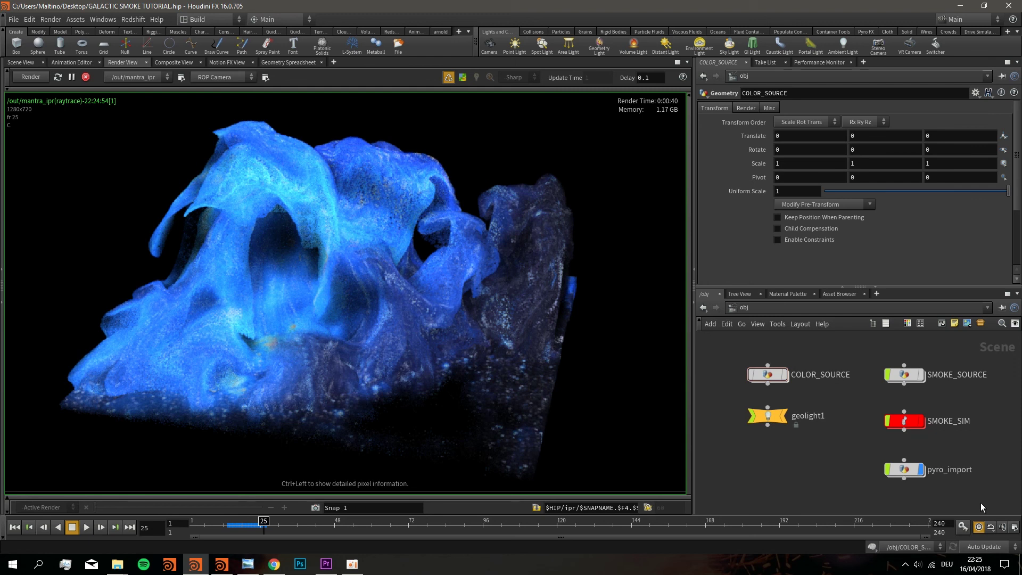